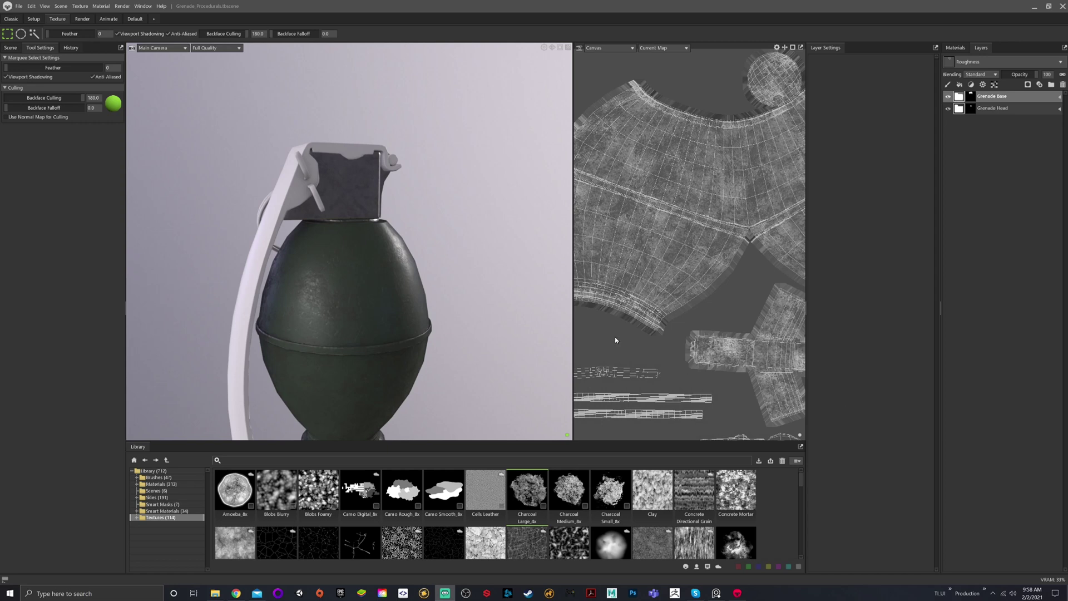
Examine the grenade model from several sides, including its handle, pull ring and head
{"action": "left_click", "coordinate": [454, 256]}
{"action": "left_click_drag", "start_coordinate": [450, 282], "coordinate": [358, 334], "text": "alt"}
{"action": "middle_click_drag", "start_coordinate": [358, 334], "coordinate": [363, 262], "text": "alt"}
{"action": "left_click_drag", "start_coordinate": [363, 262], "coordinate": [254, 251], "text": "alt"}
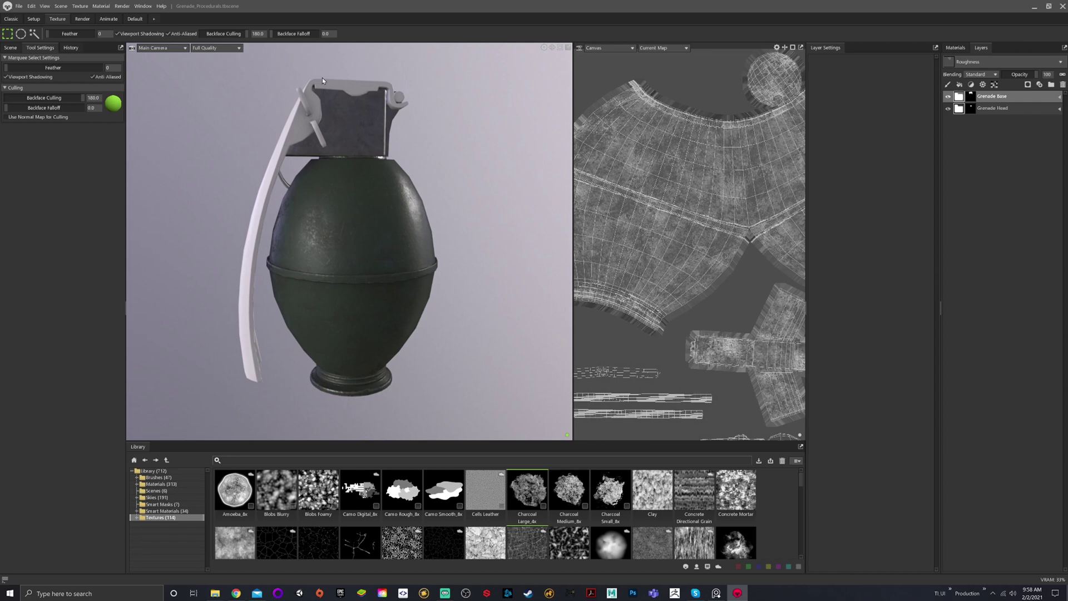
{"action": "left_click_drag", "start_coordinate": [300, 169], "coordinate": [372, 134]}
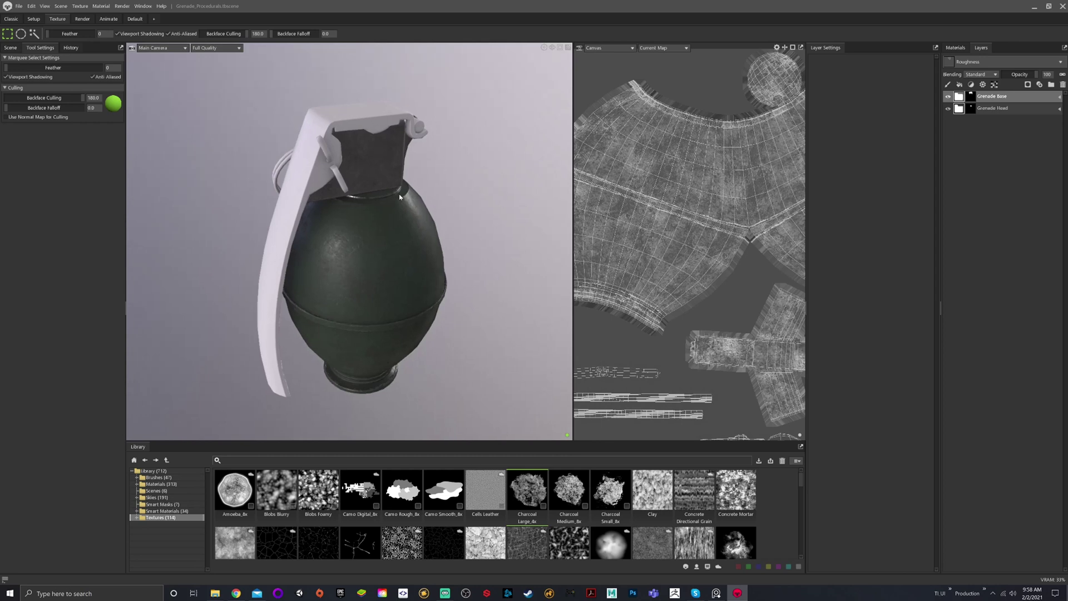
{"action": "left_click_drag", "start_coordinate": [321, 203], "coordinate": [451, 197]}
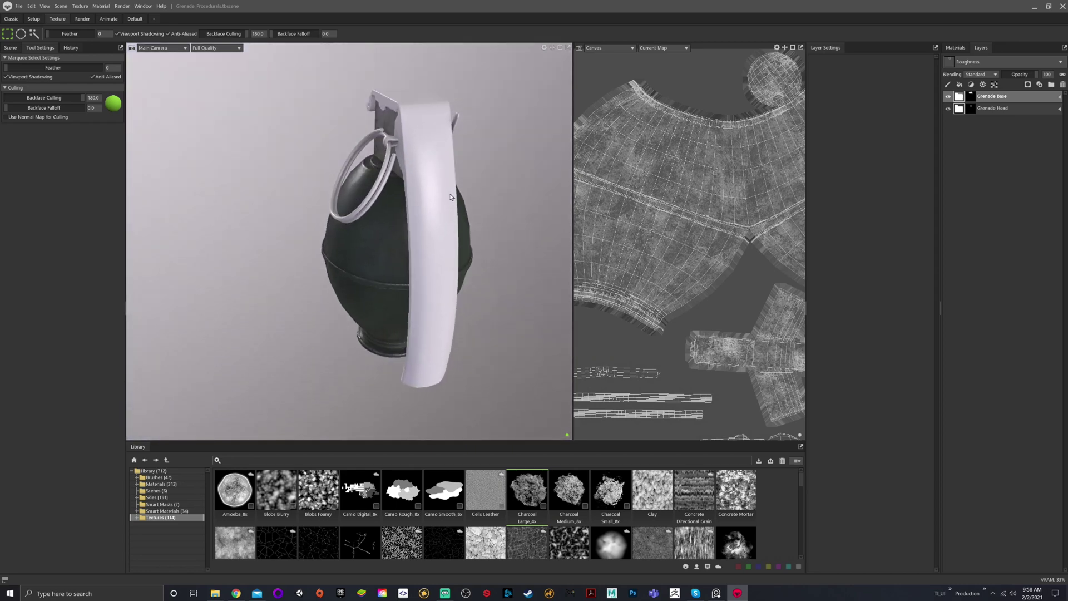
{"action": "left_click_drag", "start_coordinate": [365, 170], "coordinate": [386, 149]}
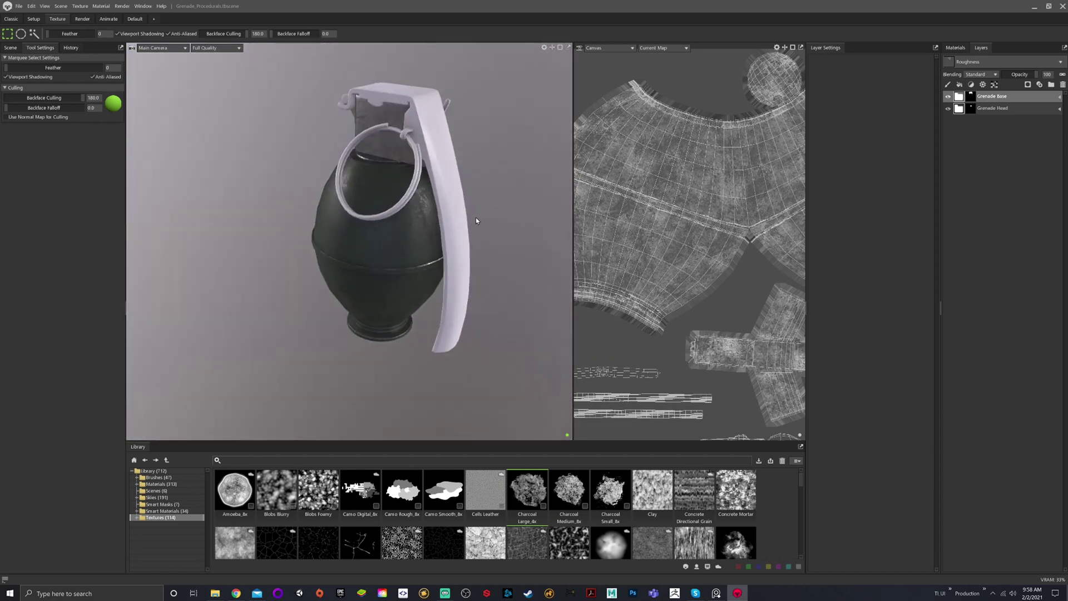
{"action": "left_click_drag", "start_coordinate": [477, 222], "coordinate": [402, 272]}
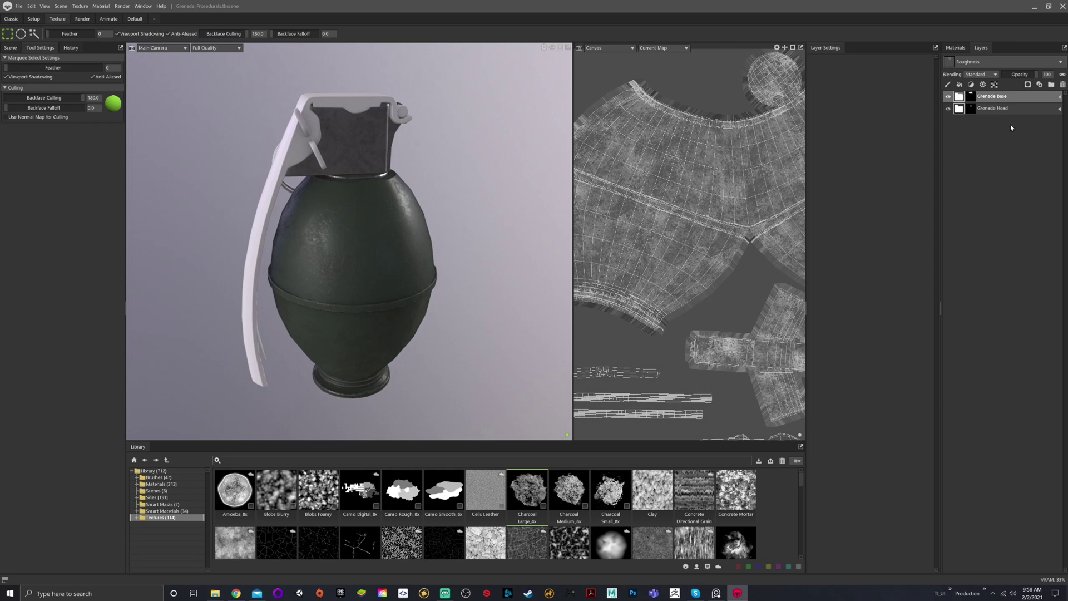
{"action": "scroll", "coordinate": [396, 228], "scroll_direction": "up", "scroll_amount": 3}
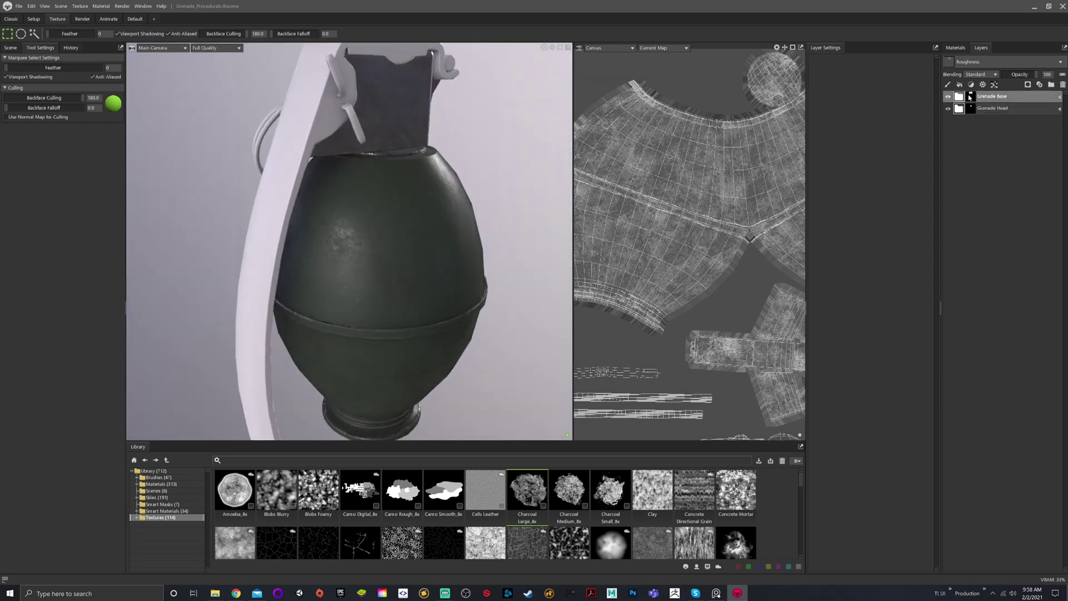
Duplicate the Grenade Base group and rename the copy Grenade Handle
{"action": "right_click", "coordinate": [993, 99]}
{"action": "left_click", "coordinate": [1014, 112]}
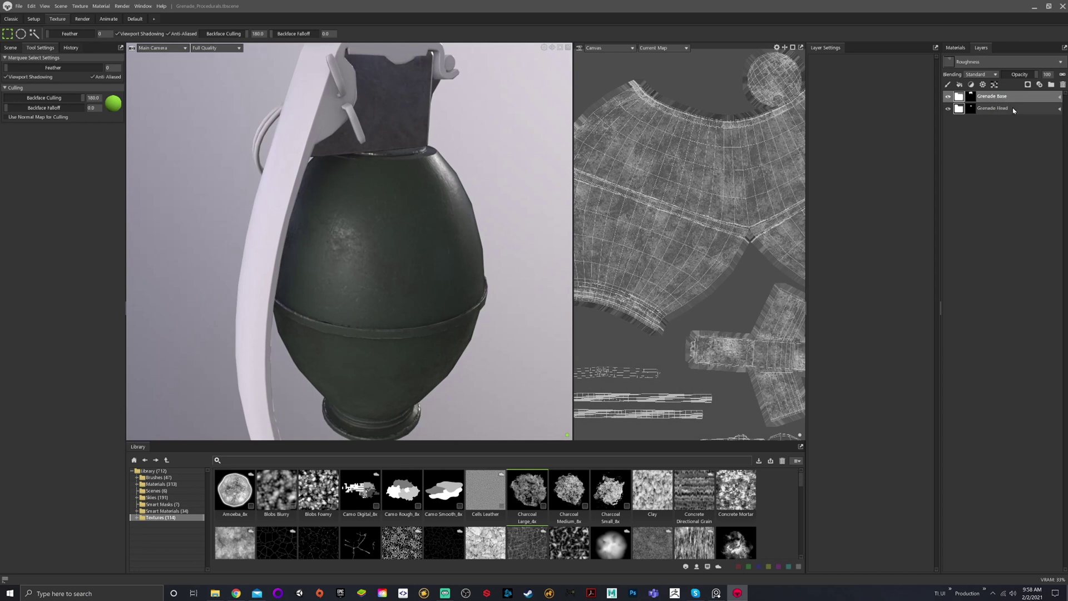
{"action": "double_click", "coordinate": [990, 99]}
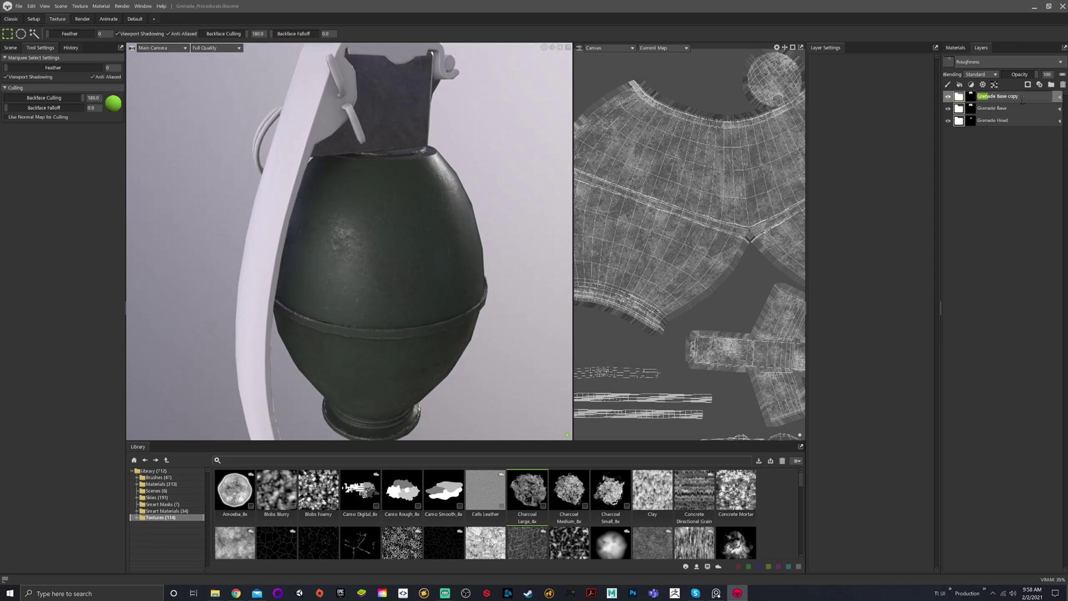
{"action": "left_click_drag", "start_coordinate": [1022, 100], "coordinate": [995, 98]}
{"action": "key", "text": "BackSpace"}
{"action": "type", "text": "e Handle"}
{"action": "key", "text": "Return"}
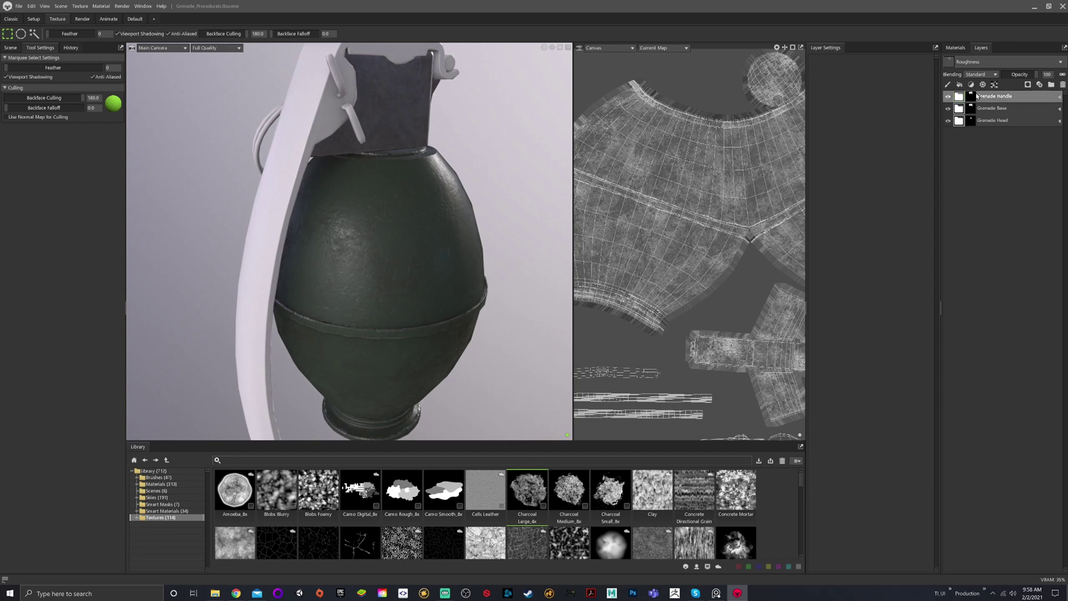
Replace the Grenade Handle group's existing mask with a black paint mask
{"action": "right_click", "coordinate": [975, 96]}
{"action": "left_click", "coordinate": [958, 96]}
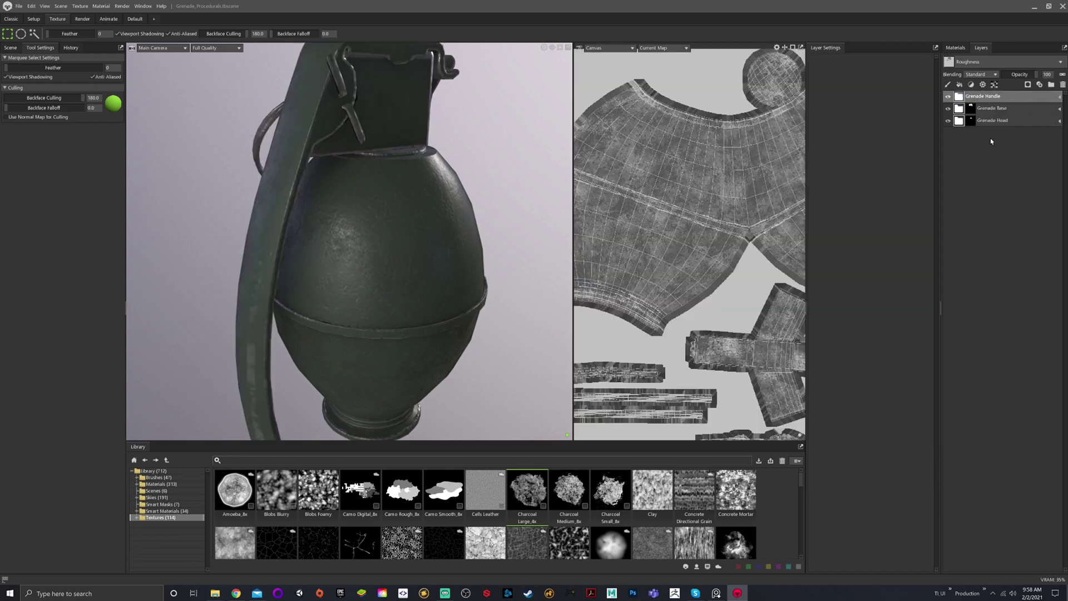
{"action": "right_click", "coordinate": [962, 96]}
{"action": "mouse_move", "coordinate": [979, 152]}
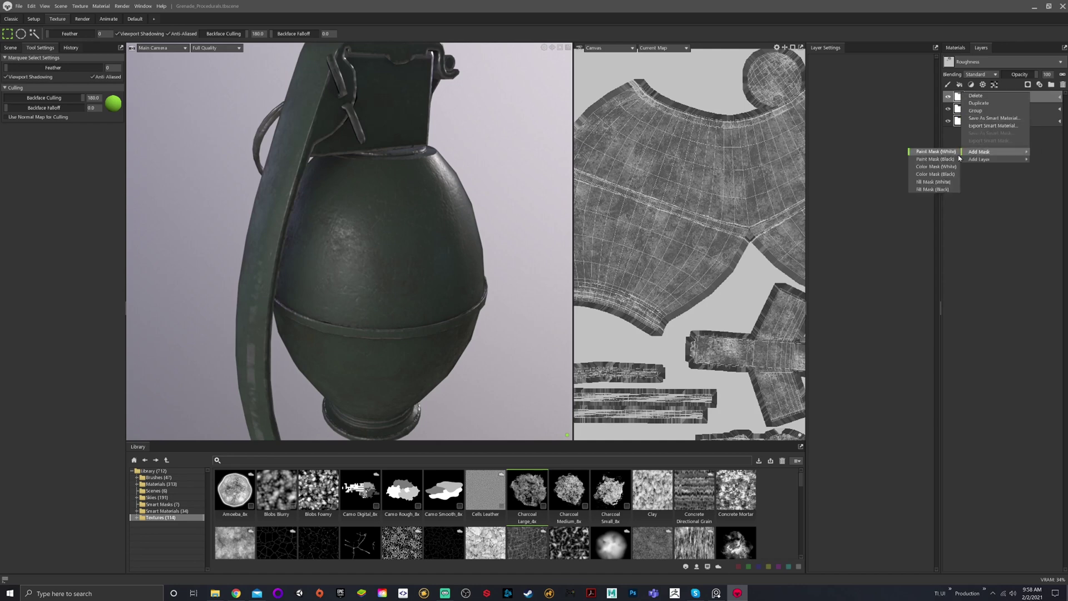
{"action": "left_click", "coordinate": [940, 158]}
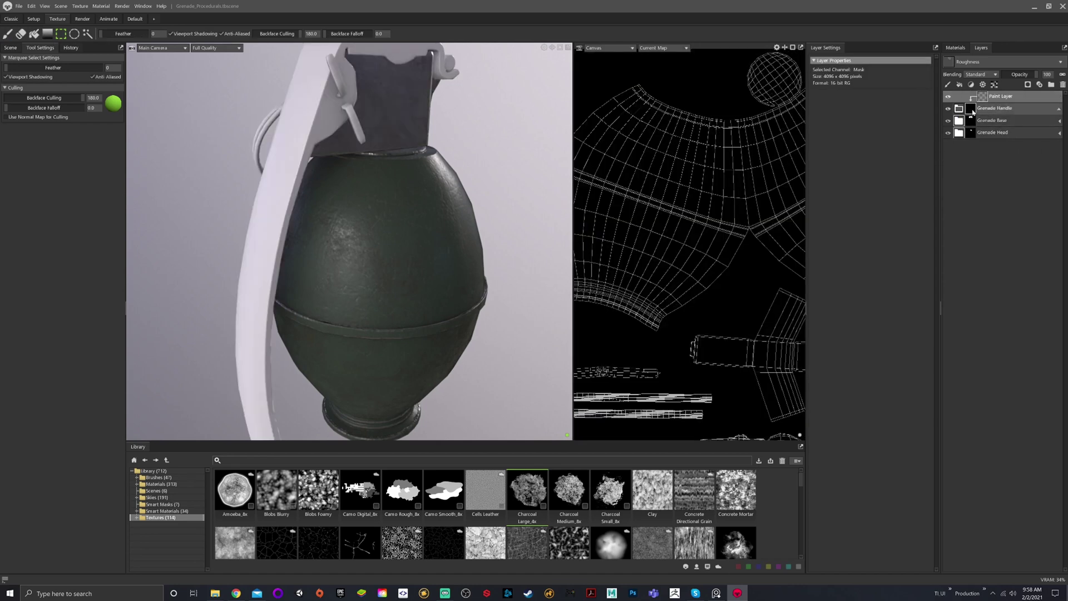
Add a Color Selection layer to the Grenade Handle mask and pick the handle's yellow-green Material ID color
{"action": "left_click", "coordinate": [983, 84]}
{"action": "left_click", "coordinate": [983, 93]}
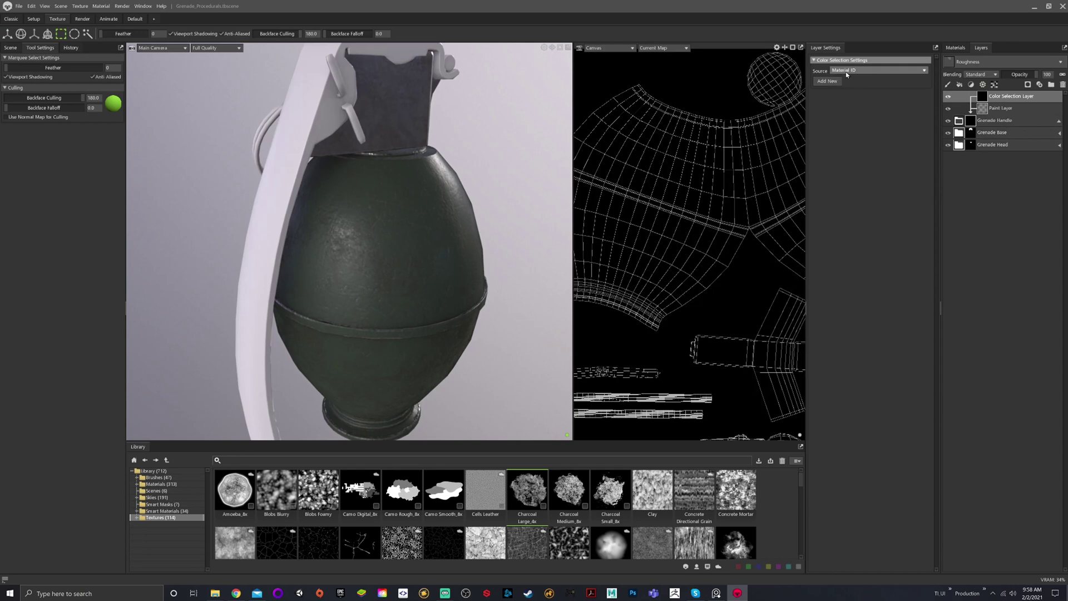
{"action": "left_click", "coordinate": [827, 82]}
{"action": "left_click", "coordinate": [829, 80]}
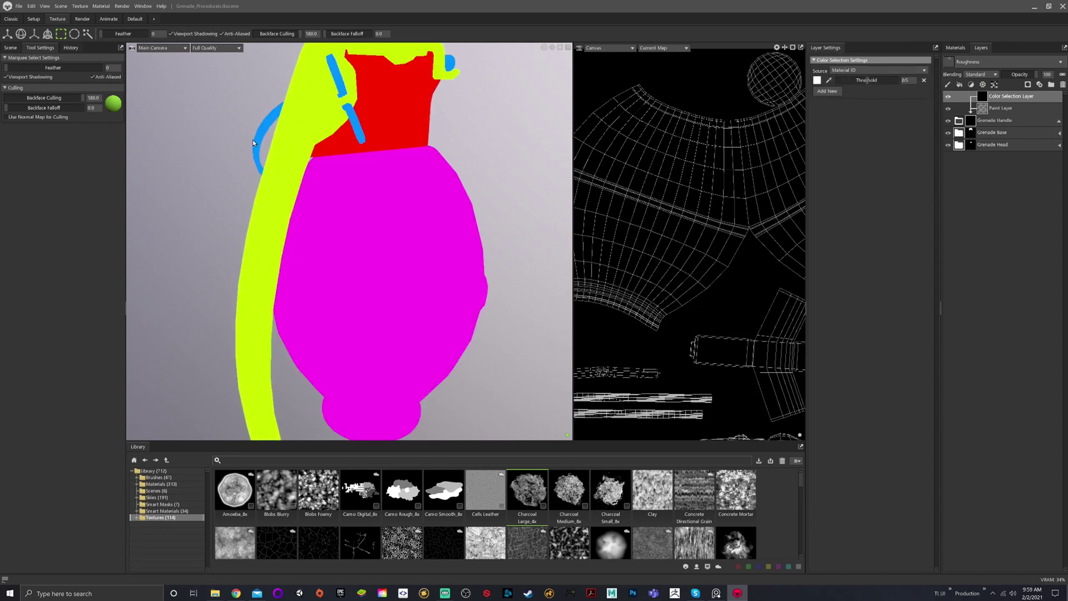
{"action": "left_click", "coordinate": [258, 139]}
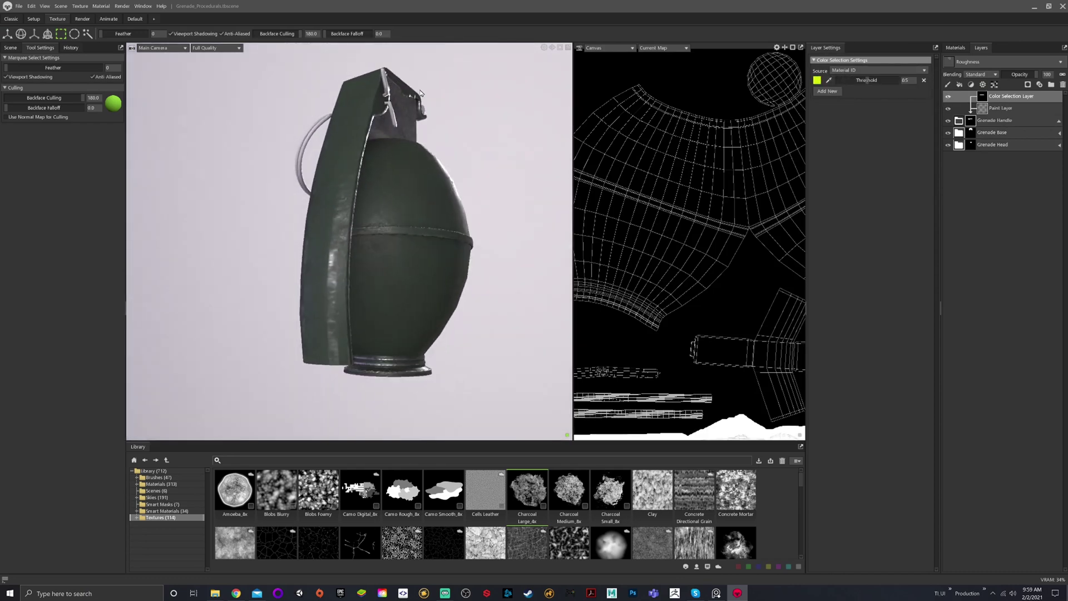
Examine the handle's edge wear up close, checking the mesh in Wireframe before returning to Full Quality shading
{"action": "scroll", "coordinate": [423, 199], "scroll_direction": "up", "scroll_amount": 5}
{"action": "left_click_drag", "start_coordinate": [282, 292], "coordinate": [429, 156], "text": "alt"}
{"action": "scroll", "coordinate": [451, 246], "scroll_direction": "up", "scroll_amount": 1}
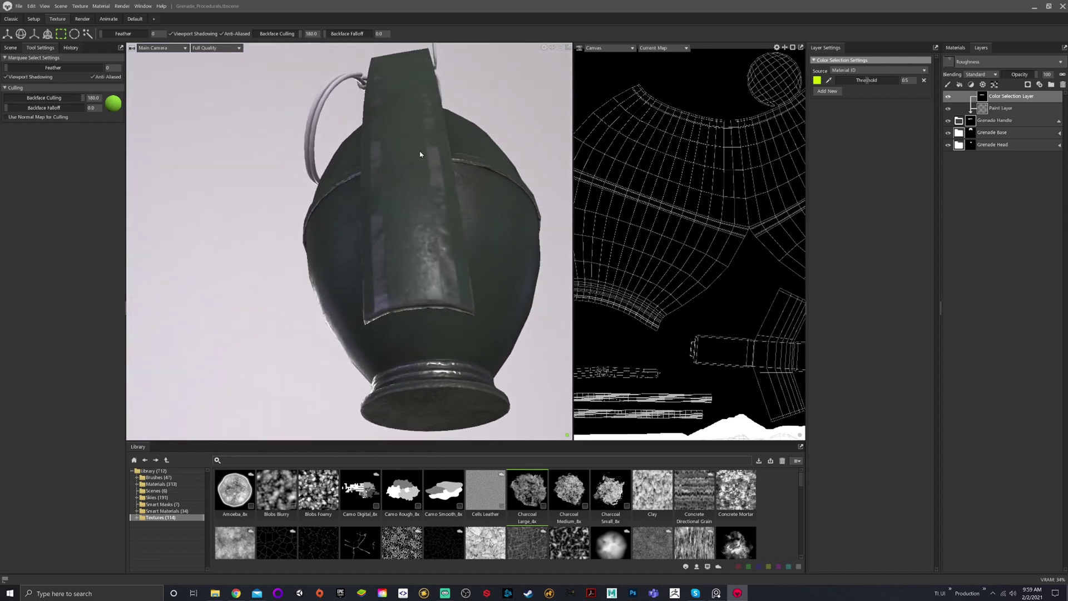
{"action": "left_click_drag", "start_coordinate": [365, 166], "coordinate": [410, 165]}
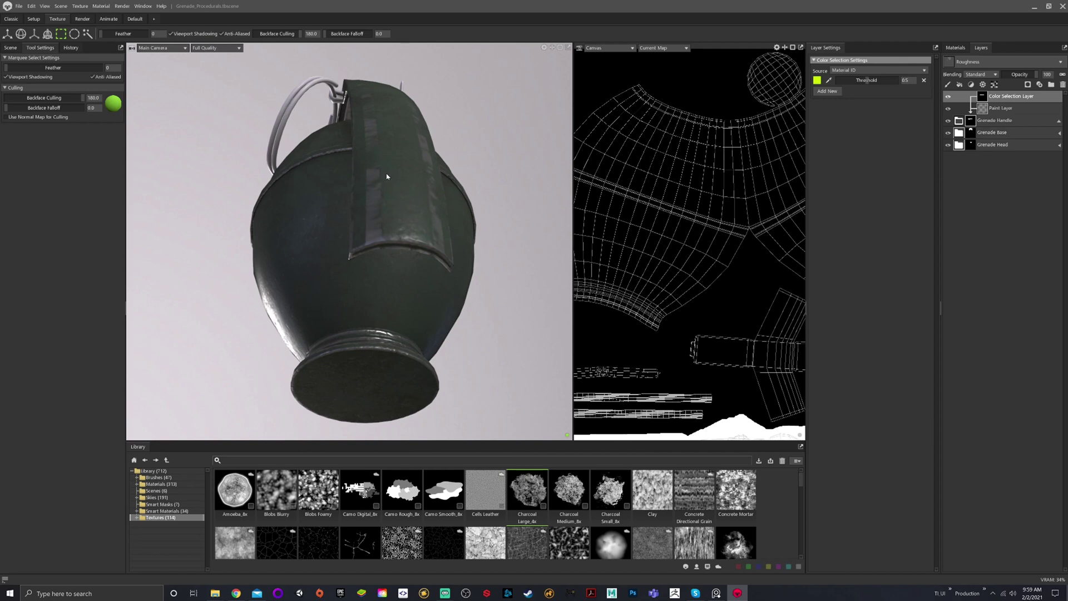
{"action": "left_click", "coordinate": [232, 48]}
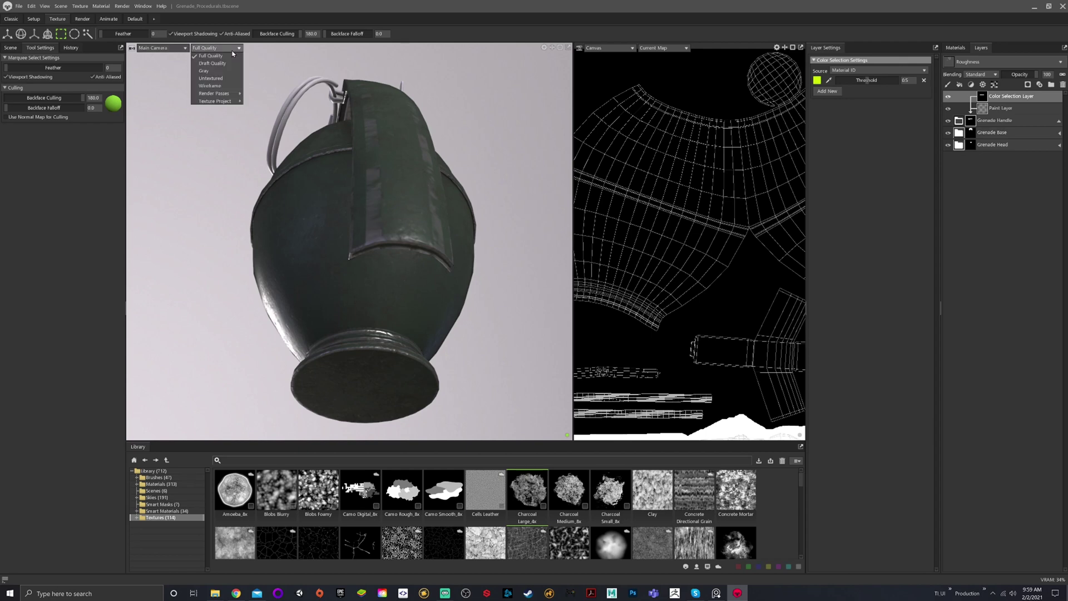
{"action": "left_click", "coordinate": [221, 87]}
{"action": "left_click_drag", "start_coordinate": [378, 159], "coordinate": [371, 107]}
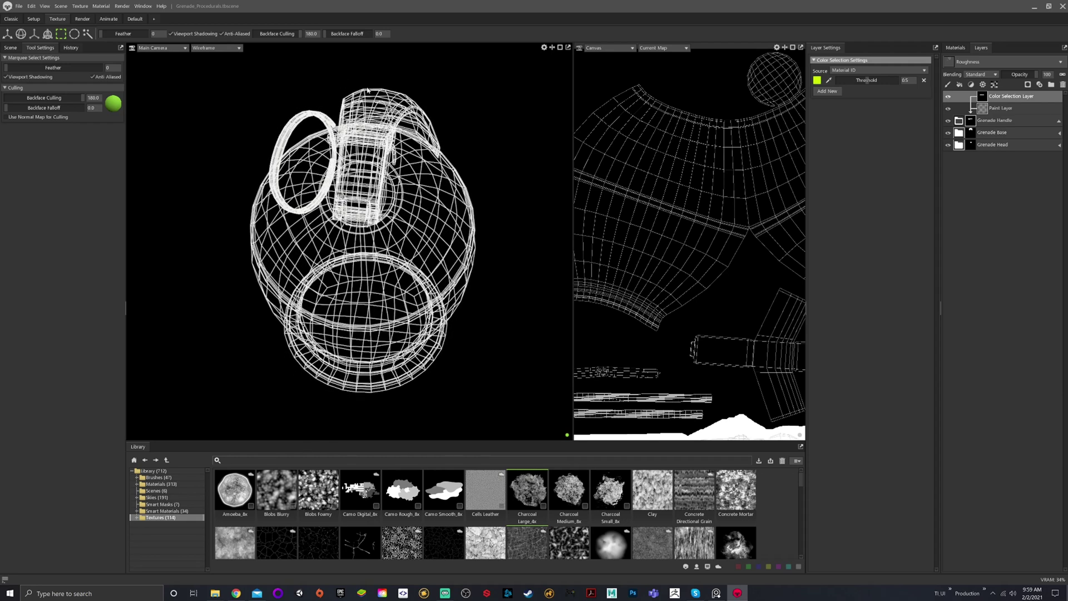
{"action": "left_click", "coordinate": [229, 49]}
{"action": "left_click", "coordinate": [226, 55]}
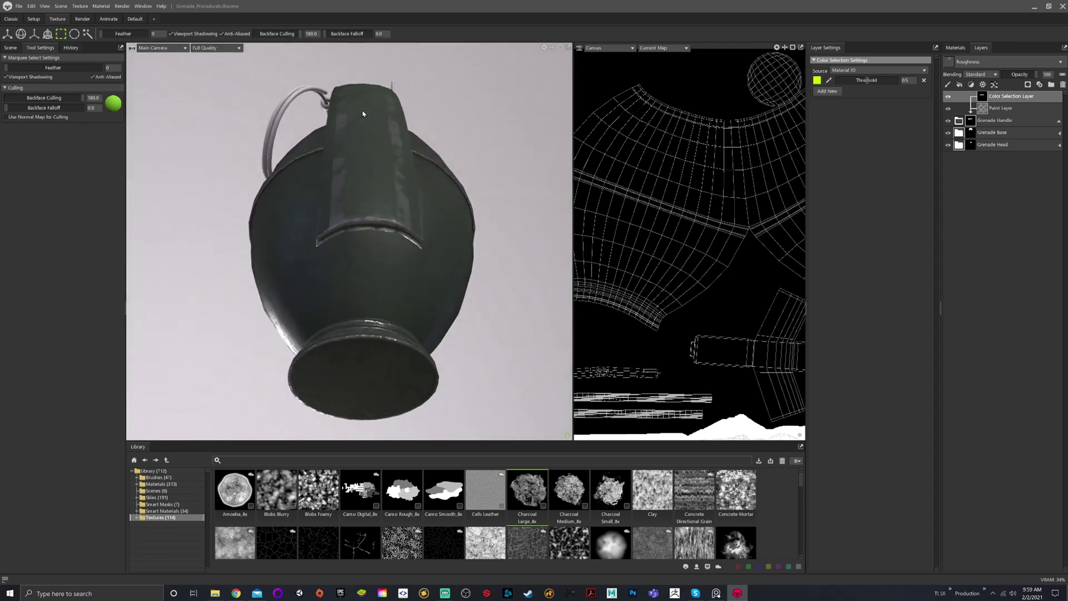
{"action": "left_click_drag", "start_coordinate": [362, 114], "coordinate": [364, 122]}
Reduce Edge Intensity to about 0.473 on the Curvature Layer masking Metal Edge in the Grenade Handle group
{"action": "left_click", "coordinate": [959, 123]}
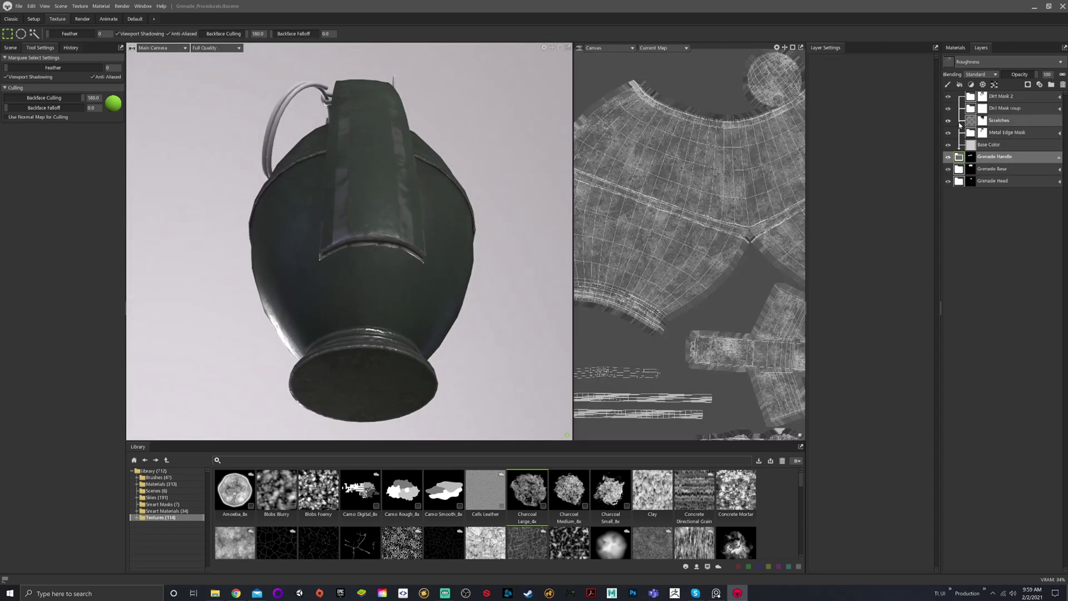
{"action": "double_click", "coordinate": [974, 134]}
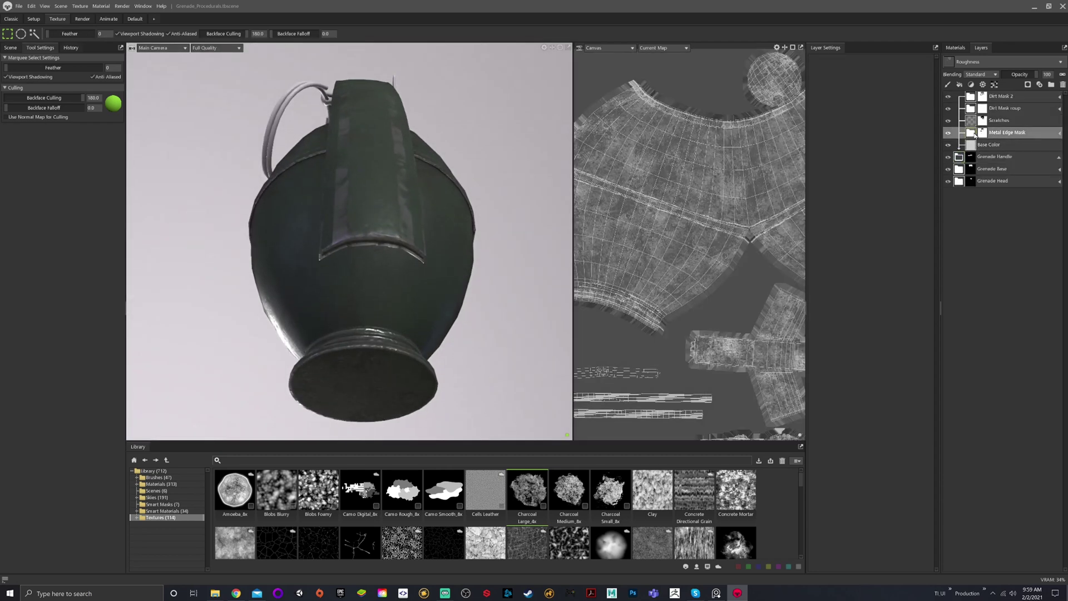
{"action": "left_click", "coordinate": [981, 135]}
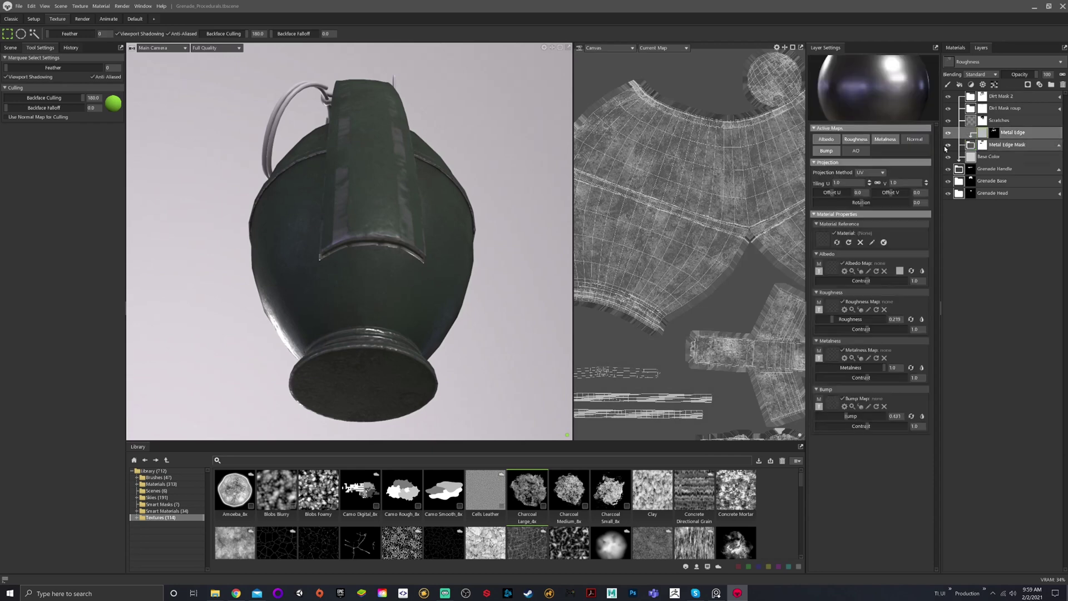
{"action": "left_click", "coordinate": [994, 136]}
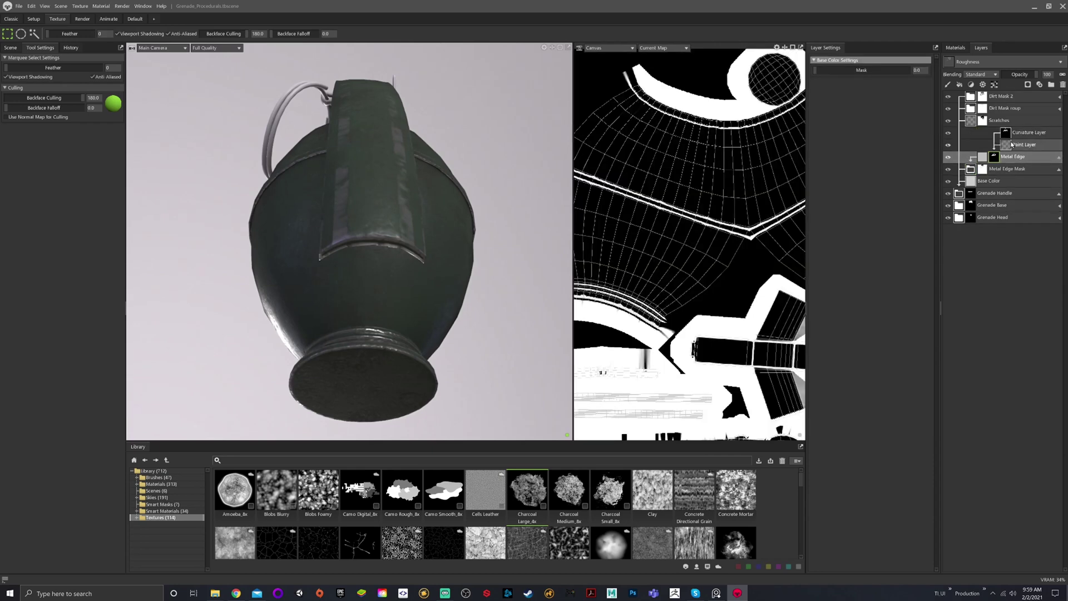
{"action": "left_click", "coordinate": [1009, 134]}
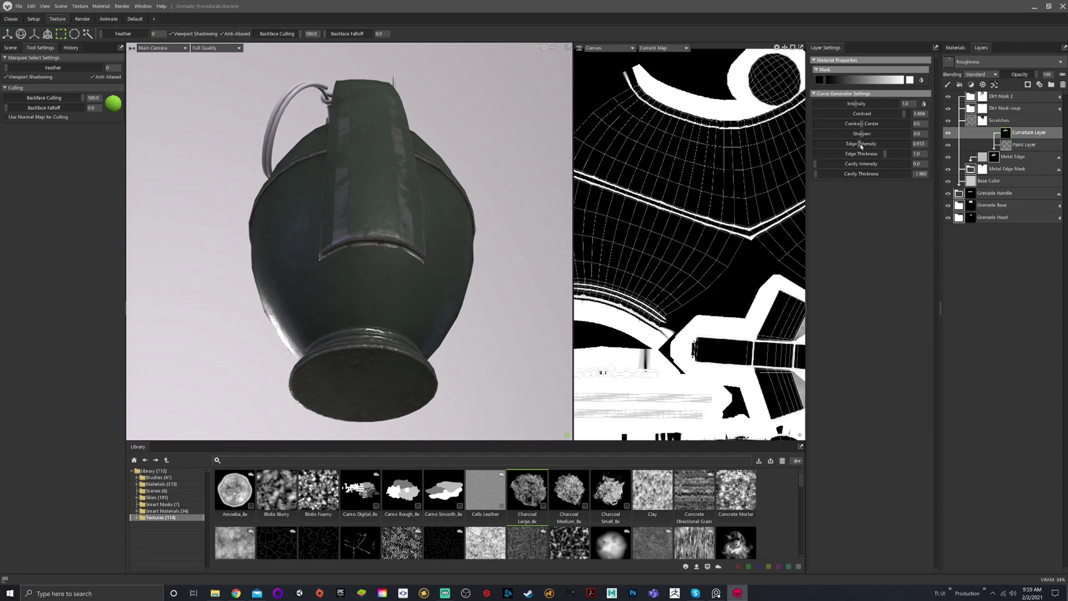
{"action": "left_click_drag", "start_coordinate": [860, 143], "coordinate": [857, 153]}
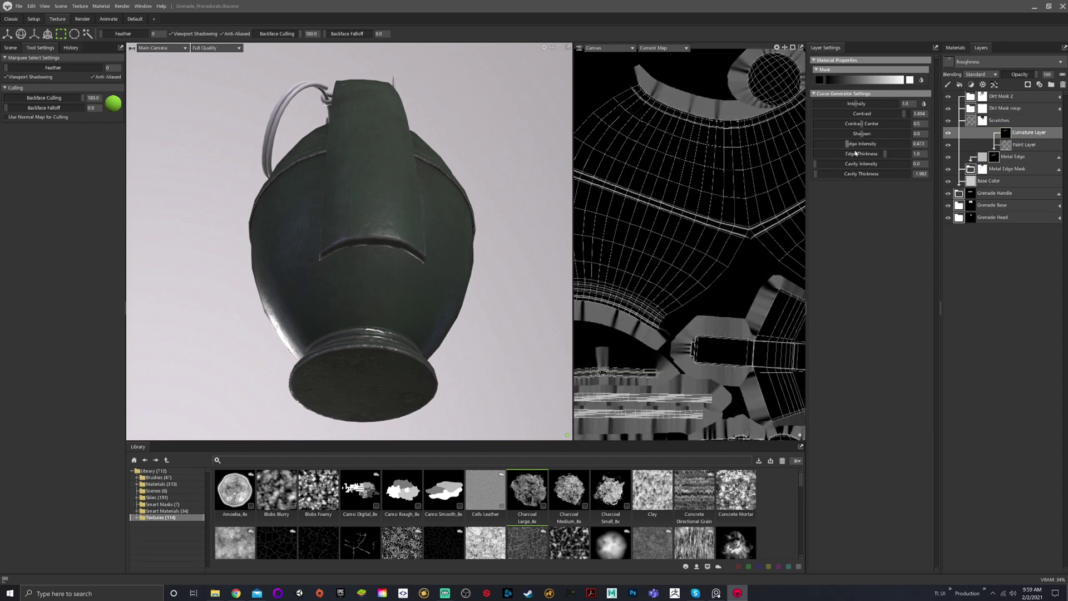
{"action": "left_click_drag", "start_coordinate": [483, 167], "coordinate": [383, 202], "text": "alt"}
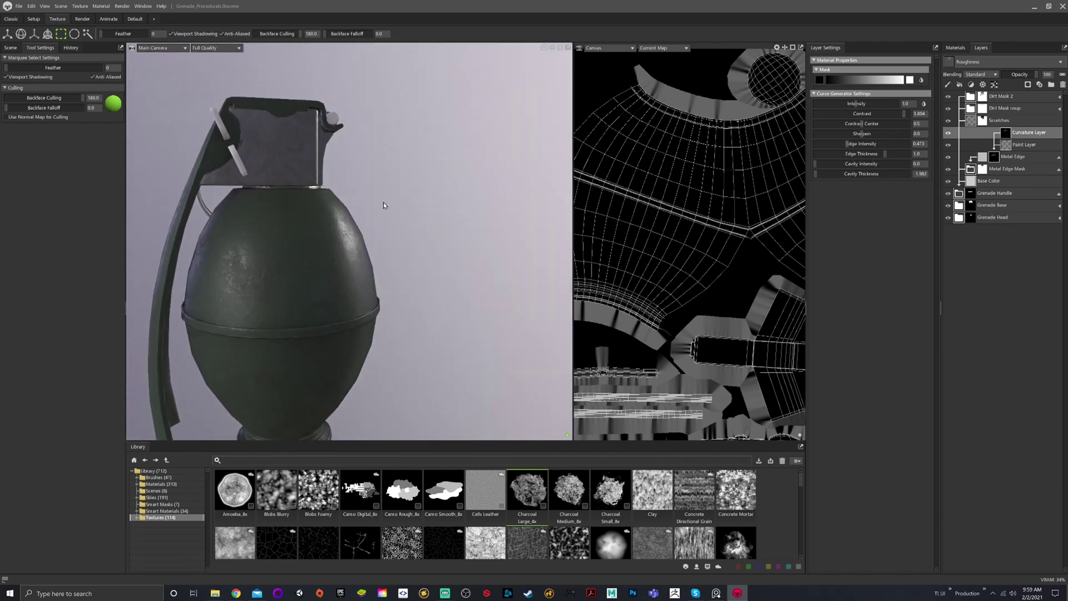
{"action": "left_click", "coordinate": [1060, 194]}
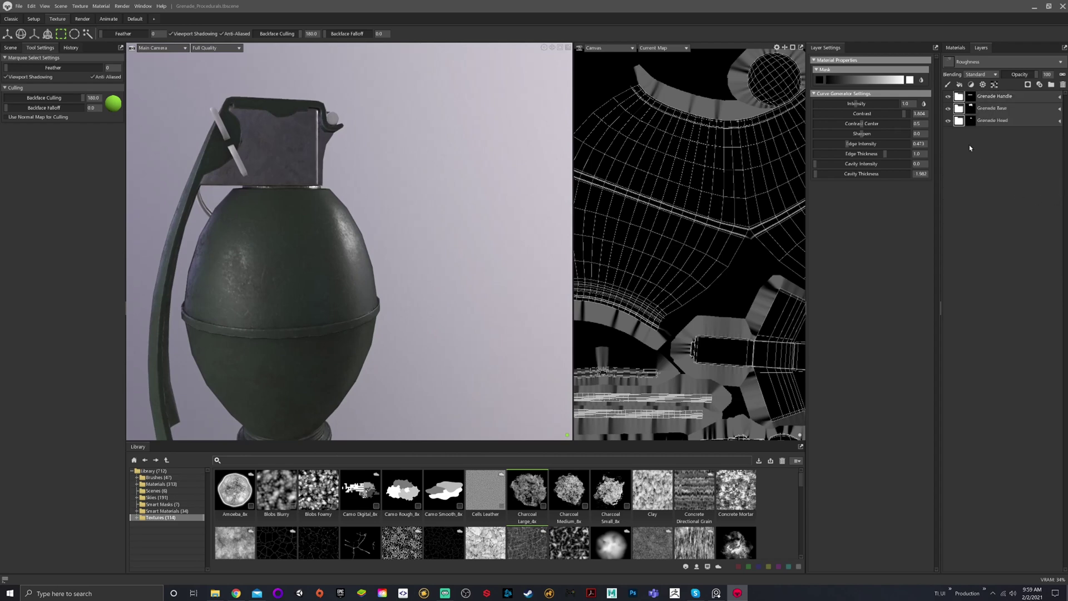
Duplicate the Grenade Head group
{"action": "left_click", "coordinate": [994, 120]}
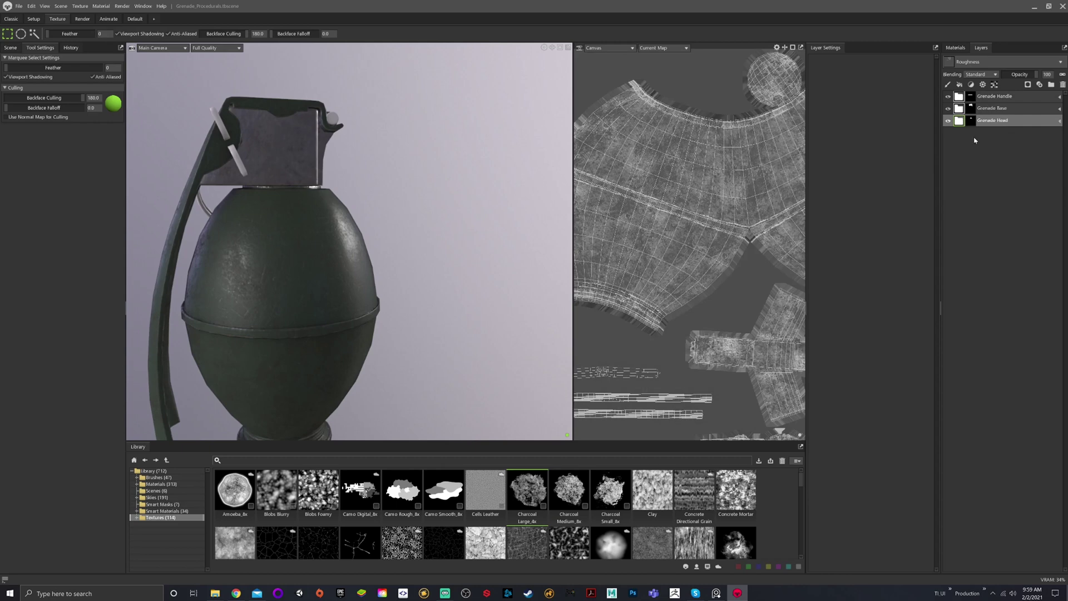
{"action": "right_click", "coordinate": [990, 120]}
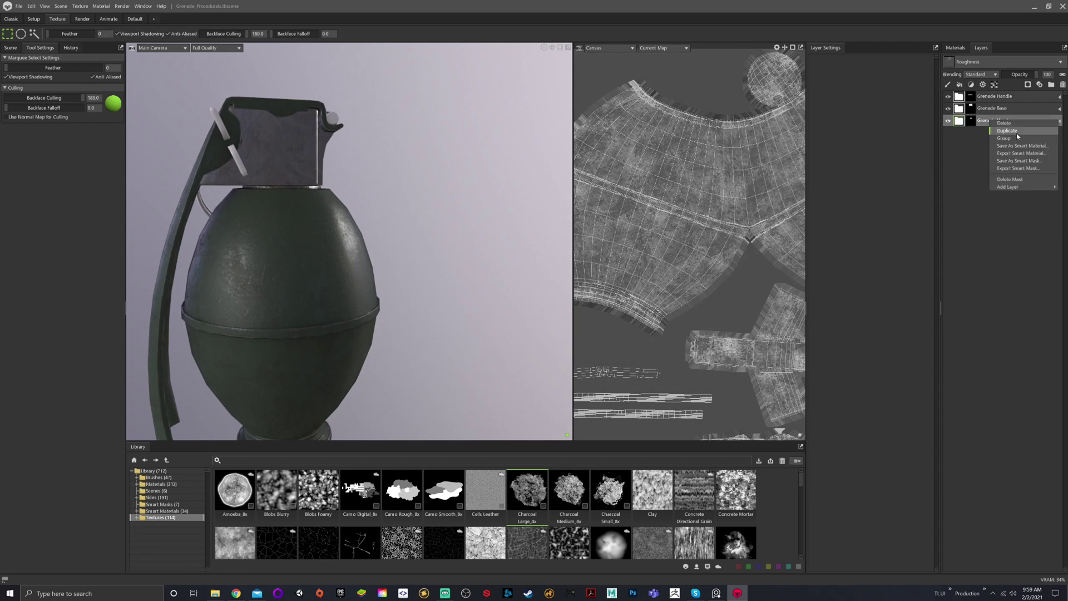
{"action": "left_click", "coordinate": [1008, 130]}
Replace the mask on the Grenade Head copy with a black paint mask
{"action": "left_click", "coordinate": [974, 123]}
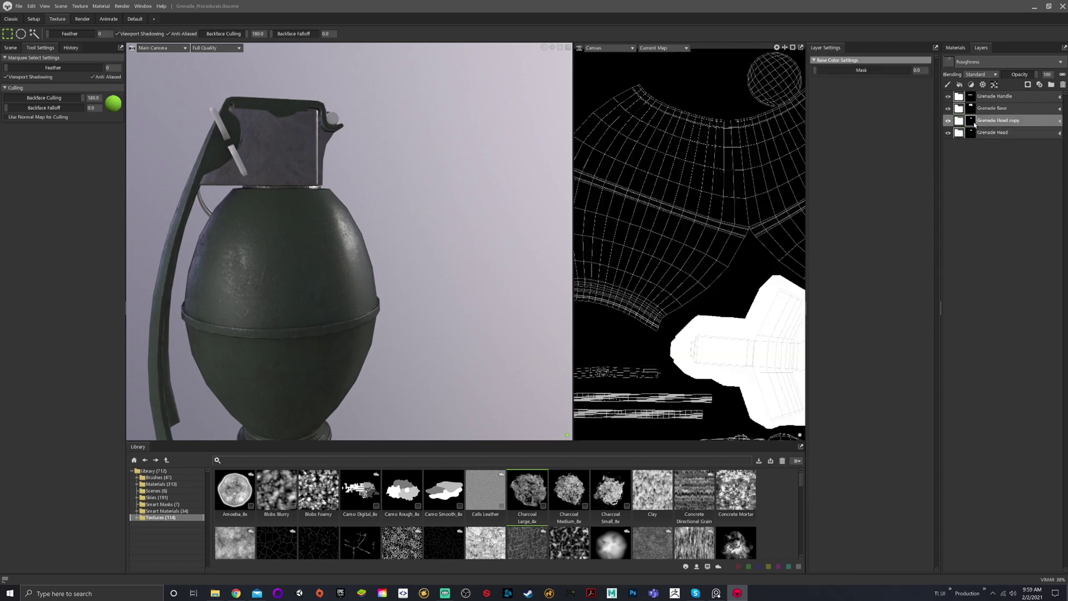
{"action": "right_click", "coordinate": [974, 124]}
{"action": "left_click", "coordinate": [991, 177]}
{"action": "right_click", "coordinate": [962, 122]}
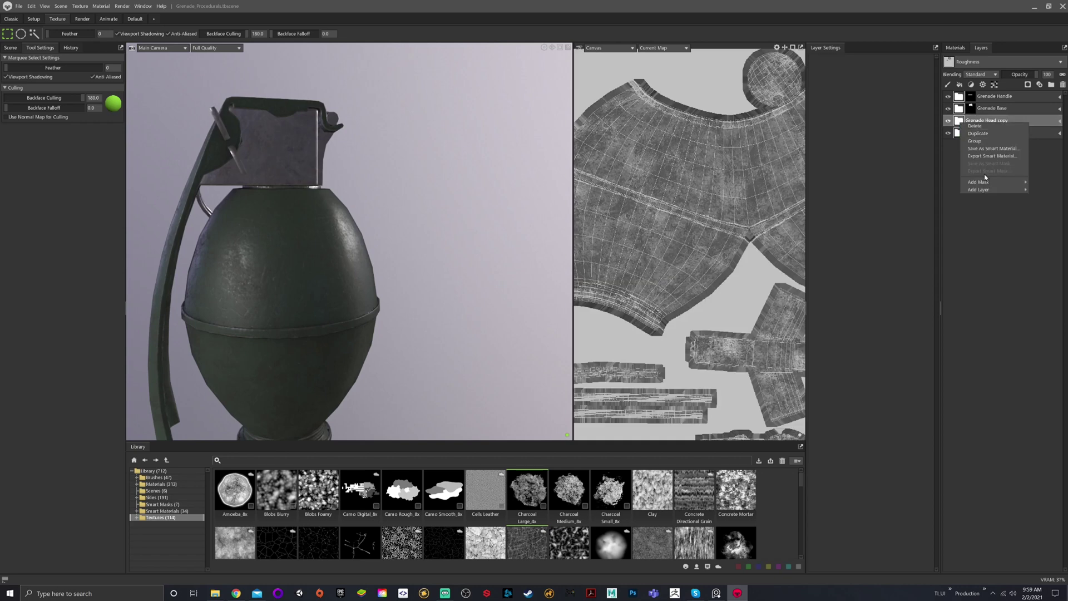
{"action": "mouse_move", "coordinate": [986, 182]}
{"action": "left_click", "coordinate": [935, 185]}
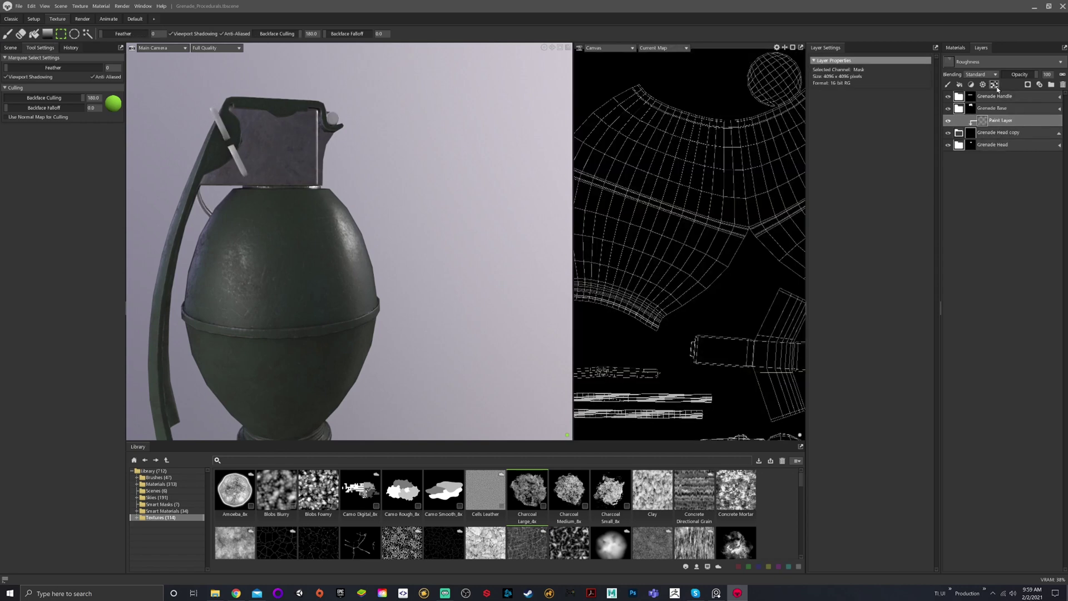
Add a Color Selection layer to the Grenade Head copy mask and pick the pins' blue from the Material ID map
{"action": "left_click", "coordinate": [982, 84]}
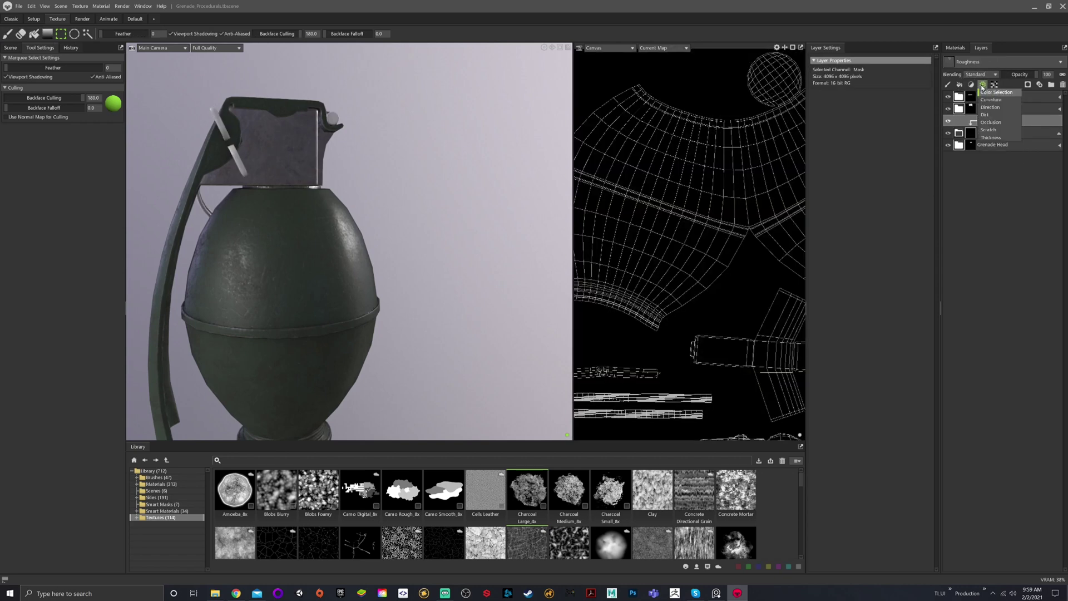
{"action": "left_click", "coordinate": [996, 92]}
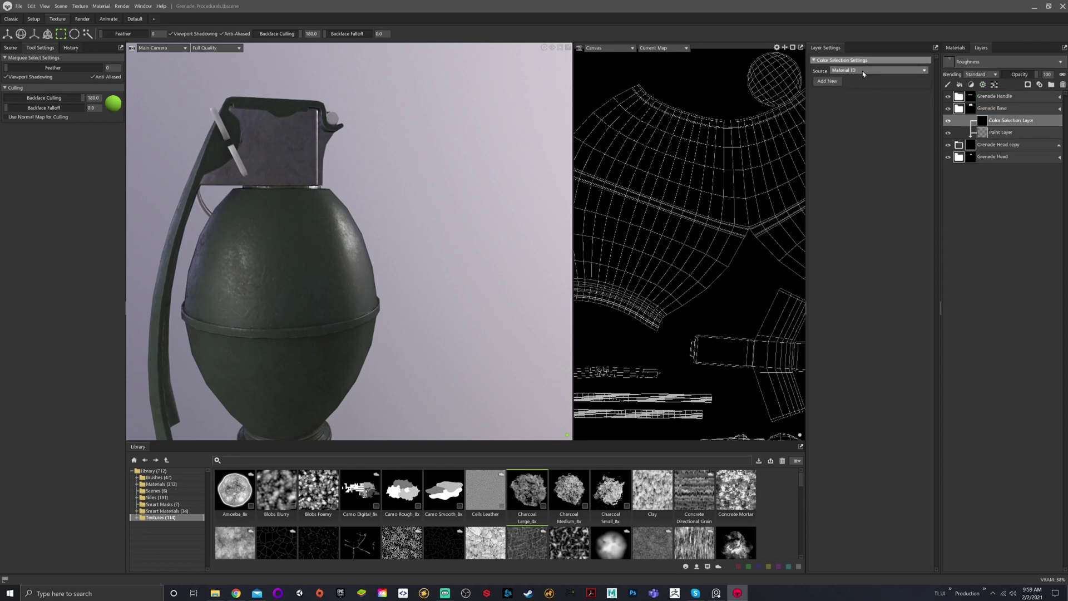
{"action": "left_click", "coordinate": [828, 81]}
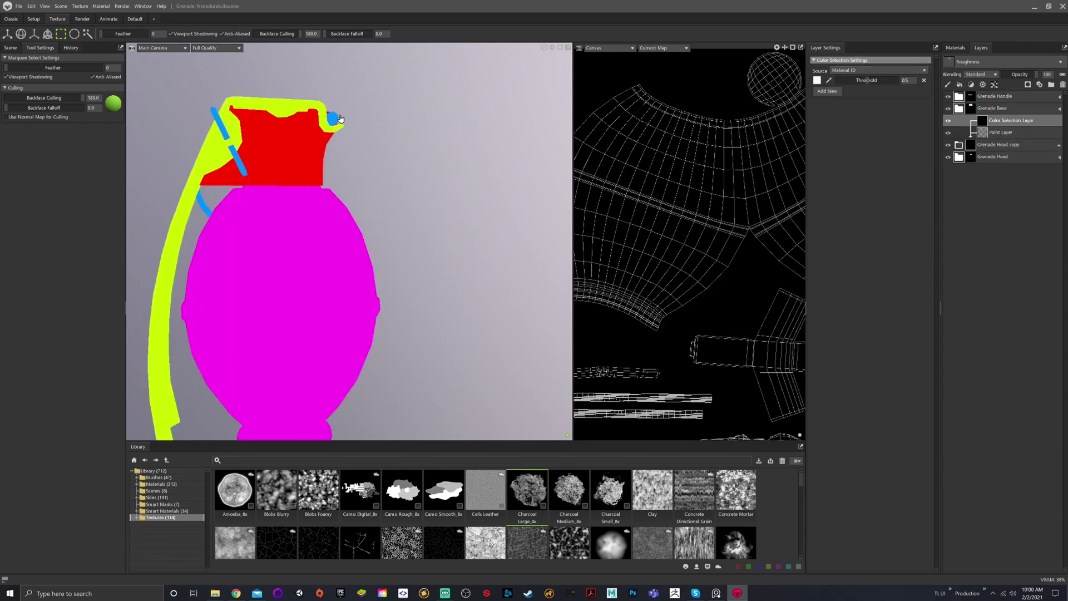
{"action": "left_click", "coordinate": [340, 119]}
{"action": "mouse_move", "coordinate": [340, 119]}
{"action": "left_mouse_down", "text": "alt"}
{"action": "mouse_move", "coordinate": [353, 174]}
{"action": "mouse_move", "coordinate": [510, 189]}
{"action": "mouse_move", "coordinate": [434, 184]}
{"action": "mouse_move", "coordinate": [443, 212]}
{"action": "mouse_move", "coordinate": [432, 231]}
{"action": "mouse_move", "coordinate": [493, 200]}
{"action": "mouse_move", "coordinate": [587, 248]}
{"action": "mouse_move", "coordinate": [591, 278]}
{"action": "mouse_move", "coordinate": [612, 225]}
{"action": "mouse_move", "coordinate": [556, 181]}
{"action": "mouse_move", "coordinate": [408, 174]}
{"action": "mouse_move", "coordinate": [432, 172]}
{"action": "left_mouse_up", "text": "alt"}
{"action": "scroll", "coordinate": [512, 175], "scroll_direction": "up", "scroll_amount": 3}
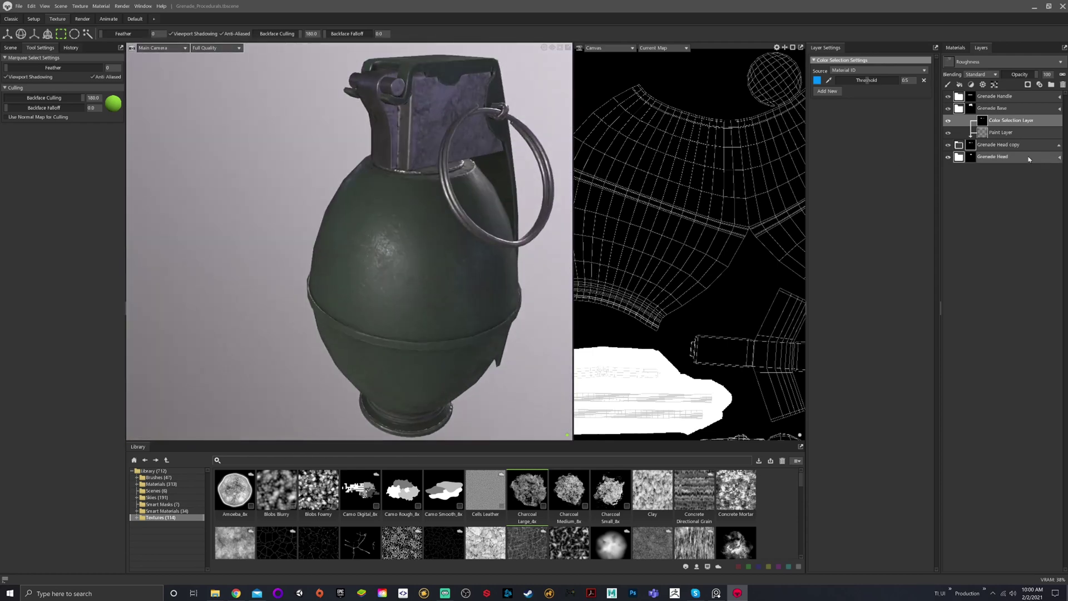
Rename the Grenade Head copy group as Grenade Pins
{"action": "double_click", "coordinate": [986, 148]}
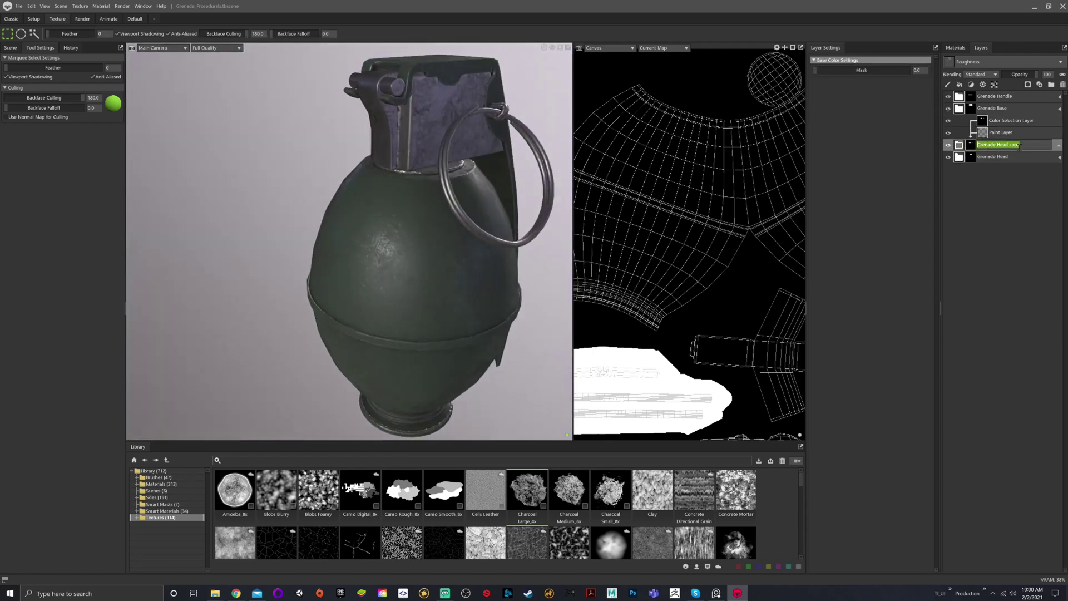
{"action": "left_click", "coordinate": [1020, 146]}
{"action": "key", "text": "BackSpace"}
{"action": "key", "text": "BackSpace"}
{"action": "key", "text": "BackSpace"}
{"action": "key", "text": "BackSpace"}
{"action": "key", "text": "BackSpace"}
{"action": "key", "text": "BackSpace"}
{"action": "key", "text": "BackSpace"}
{"action": "key", "text": "BackSpace"}
{"action": "key", "text": "BackSpace"}
{"action": "key", "text": "BackSpace"}
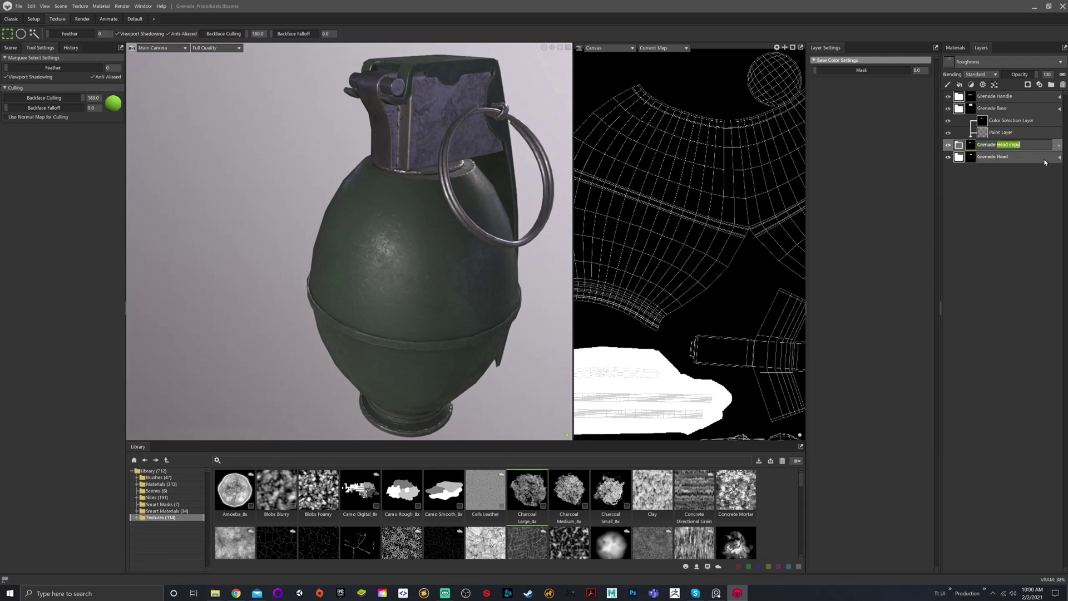
{"action": "type", "text": "Pins"}
{"action": "key", "text": "Return"}
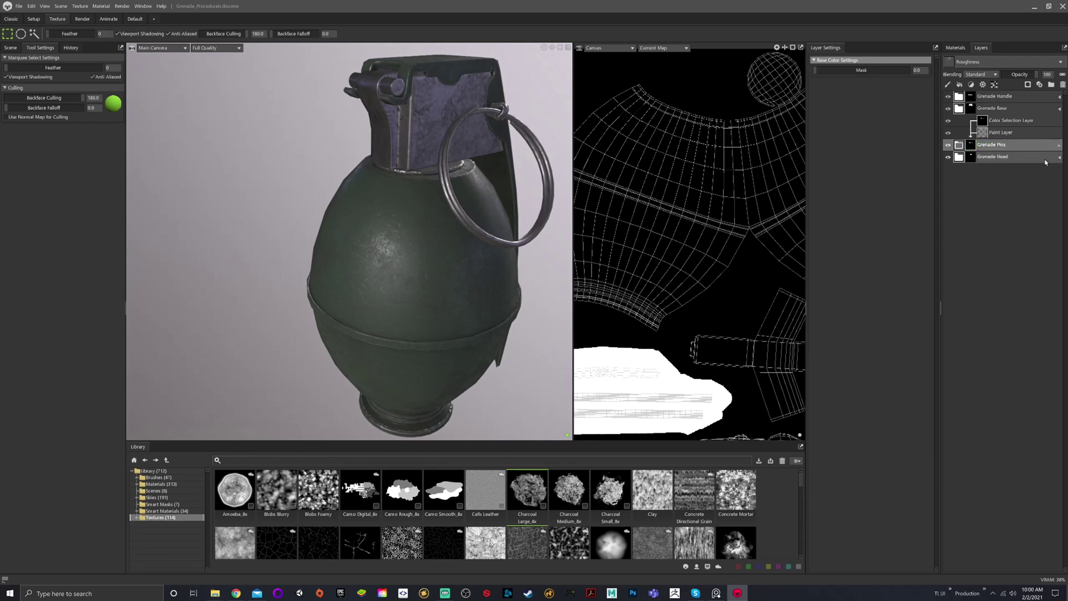
Darken the albedo color of Steel Dirty in the Grenade Pins group to grey RGB 138, 138, 138
{"action": "left_click", "coordinate": [961, 145]}
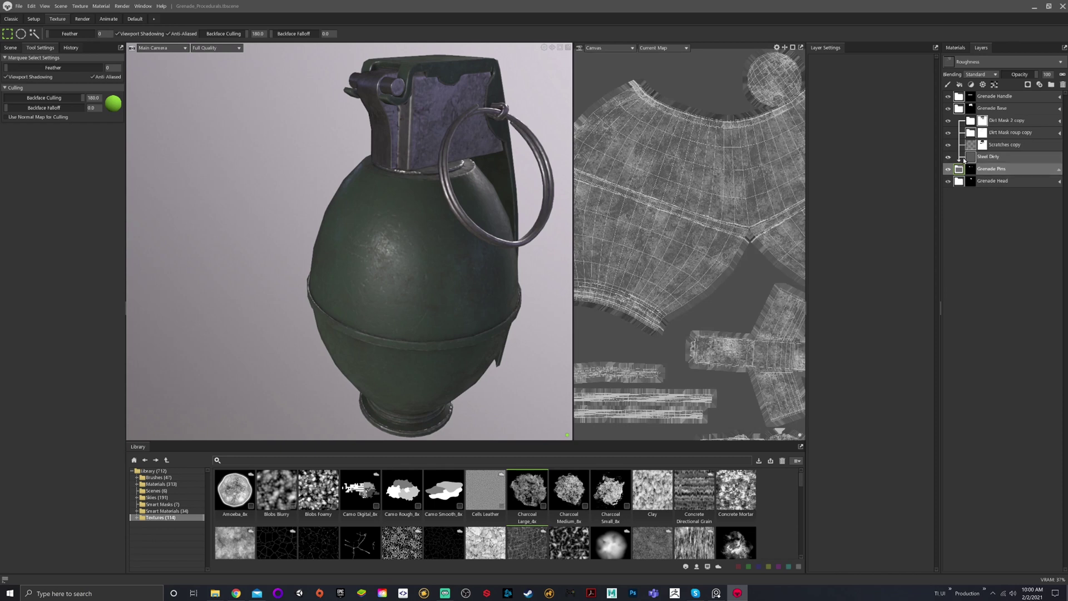
{"action": "left_click", "coordinate": [900, 301]}
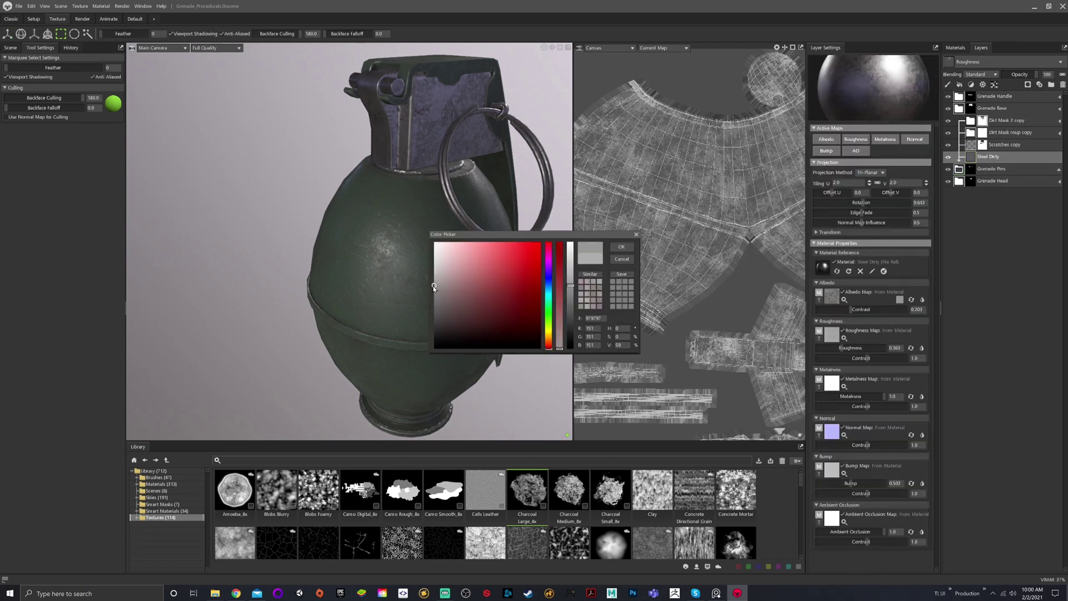
{"action": "left_click_drag", "start_coordinate": [437, 286], "coordinate": [433, 294]}
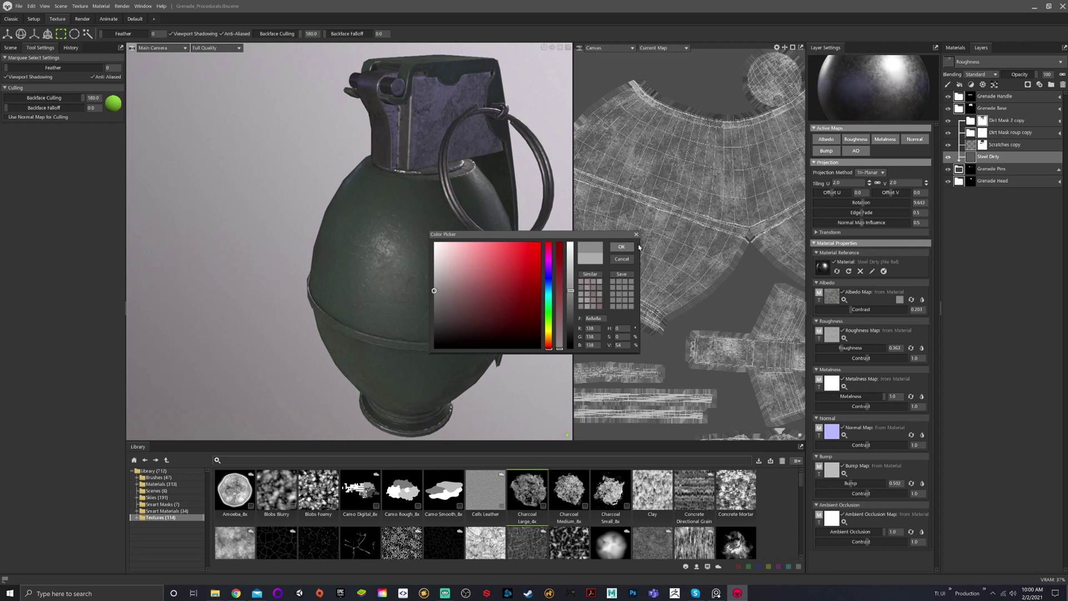
{"action": "left_click", "coordinate": [622, 246]}
Examine the pins, handle and body of the grenade from several sides and distances, collapsing the Grenade Pins group
{"action": "scroll", "coordinate": [478, 184], "scroll_direction": "down", "scroll_amount": 2}
{"action": "left_click_drag", "start_coordinate": [478, 167], "coordinate": [444, 192], "text": "alt"}
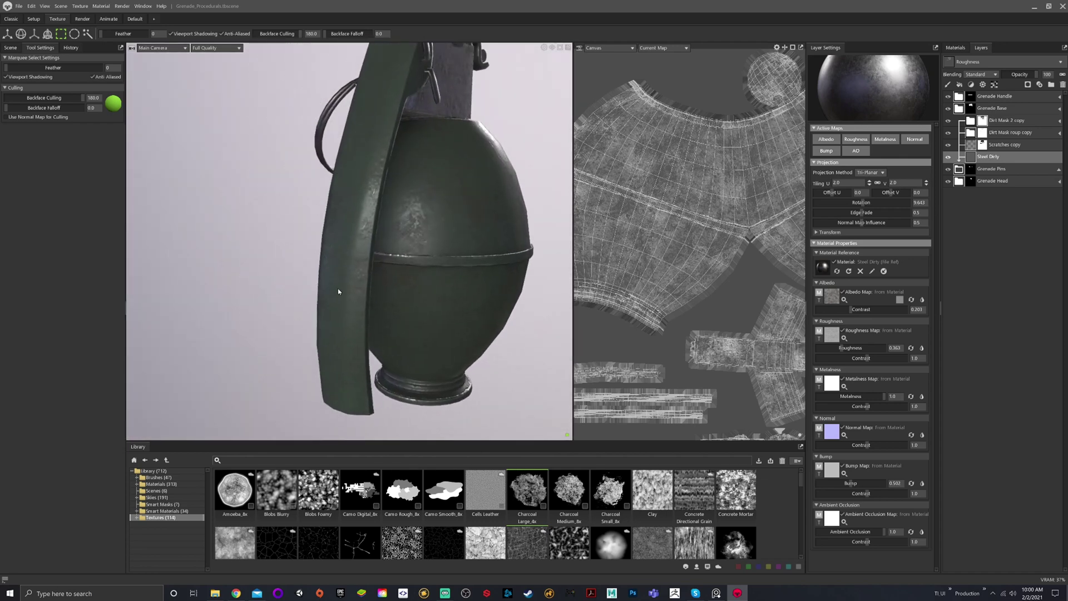
{"action": "left_click_drag", "start_coordinate": [367, 197], "coordinate": [269, 183]}
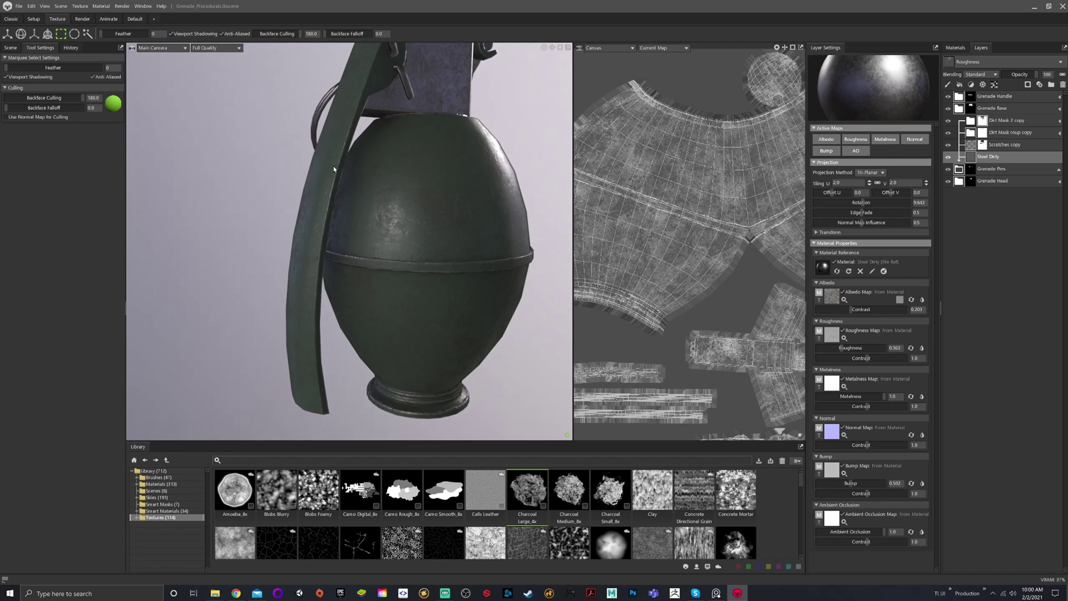
{"action": "left_click_drag", "start_coordinate": [333, 169], "coordinate": [351, 296]}
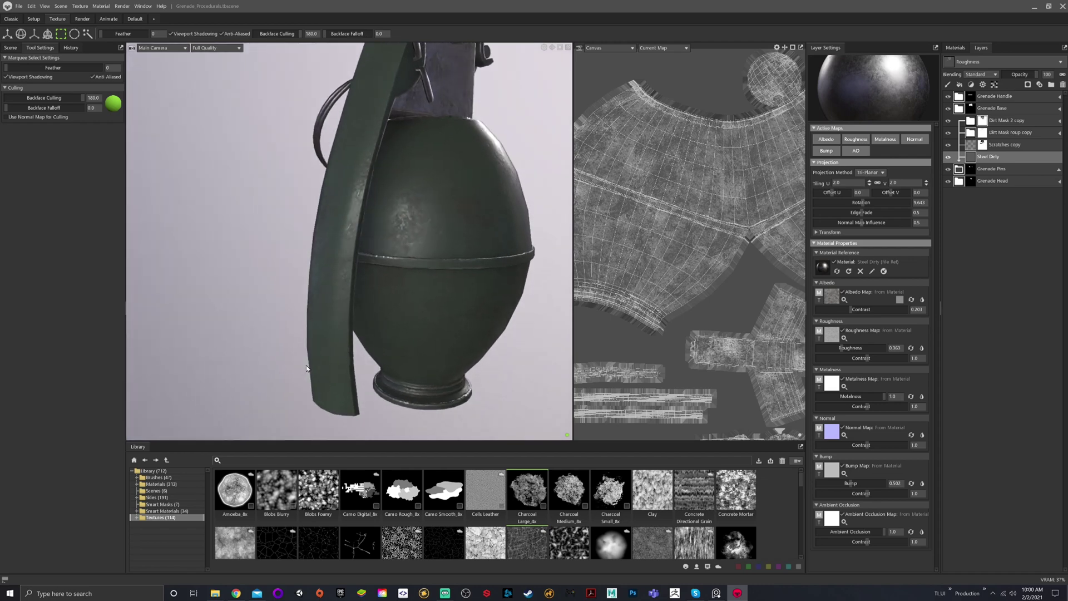
{"action": "left_click_drag", "start_coordinate": [352, 244], "coordinate": [380, 228]}
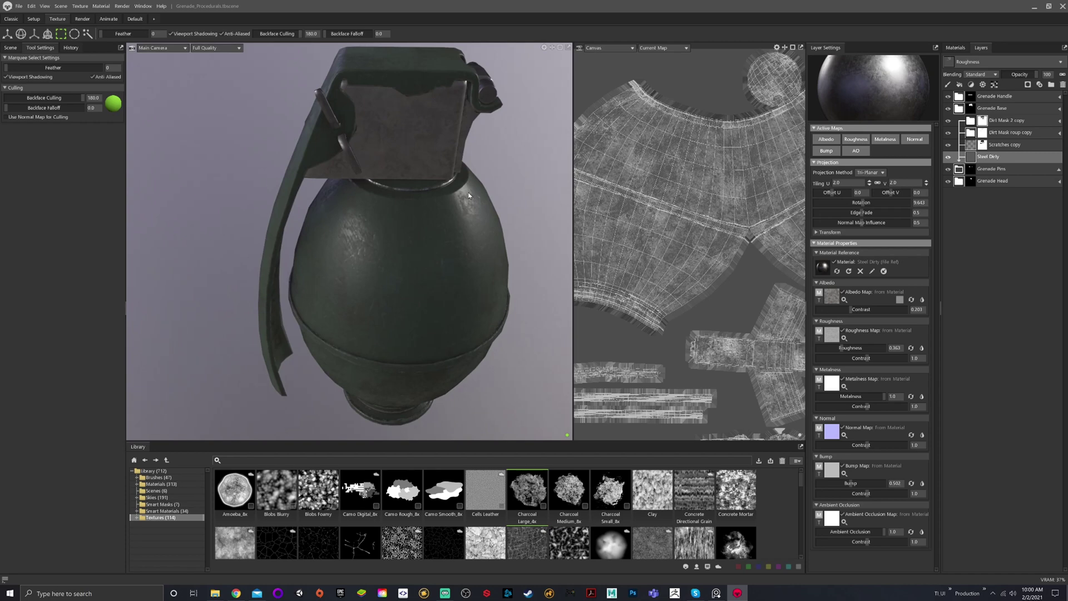
{"action": "left_click_drag", "start_coordinate": [468, 195], "coordinate": [466, 191], "text": "alt"}
{"action": "scroll", "coordinate": [465, 191], "scroll_direction": "down", "scroll_amount": 3}
{"action": "right_click_drag", "start_coordinate": [466, 191], "coordinate": [461, 218], "text": "shift"}
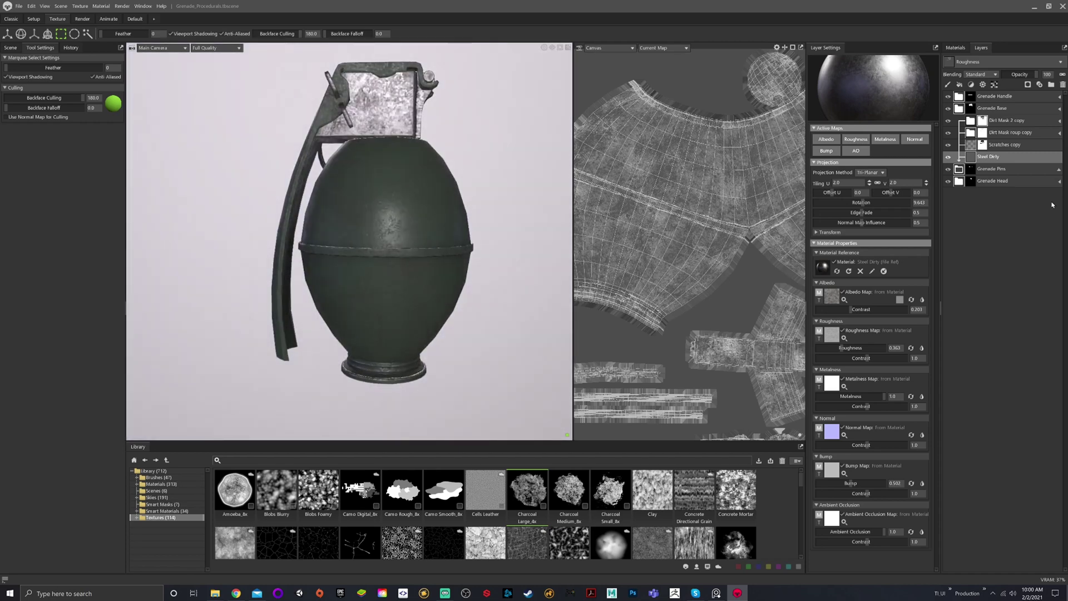
{"action": "left_click", "coordinate": [1059, 172]}
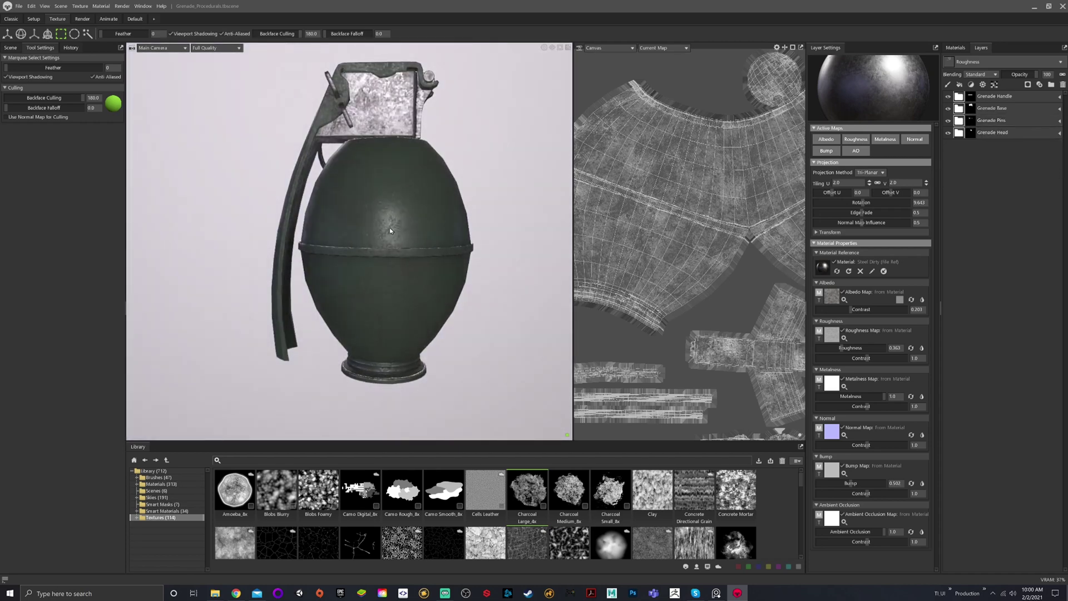
{"action": "left_click_drag", "start_coordinate": [390, 229], "coordinate": [287, 156]}
{"action": "left_click_drag", "start_coordinate": [312, 115], "coordinate": [423, 239]}
{"action": "scroll", "coordinate": [378, 173], "scroll_direction": "down", "scroll_amount": 4}
{"action": "scroll", "coordinate": [417, 235], "scroll_direction": "up", "scroll_amount": 6}
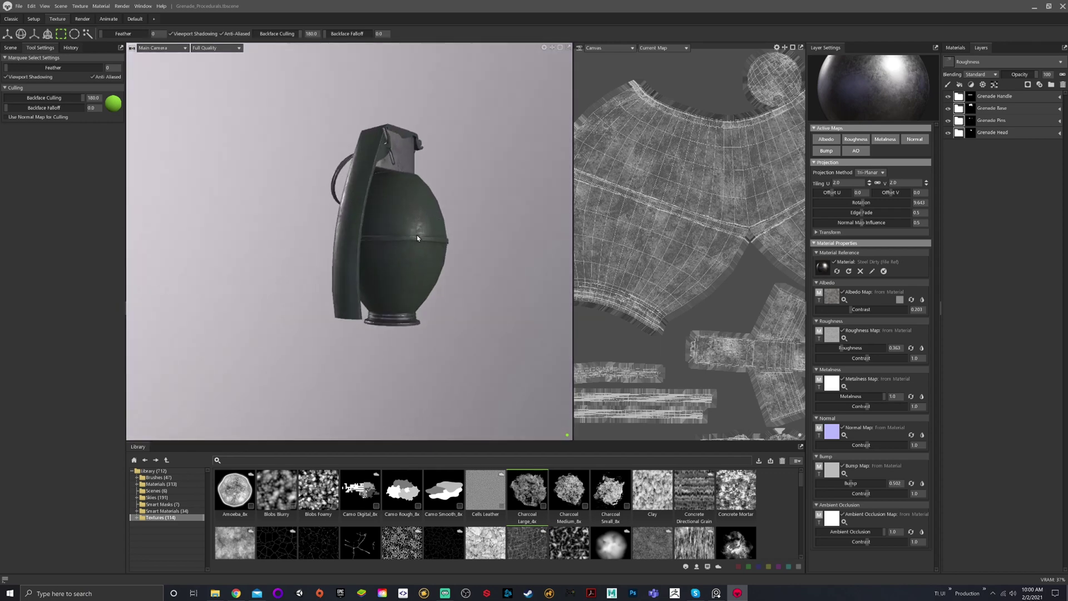
{"action": "left_click_drag", "start_coordinate": [516, 270], "coordinate": [447, 285], "text": "alt"}
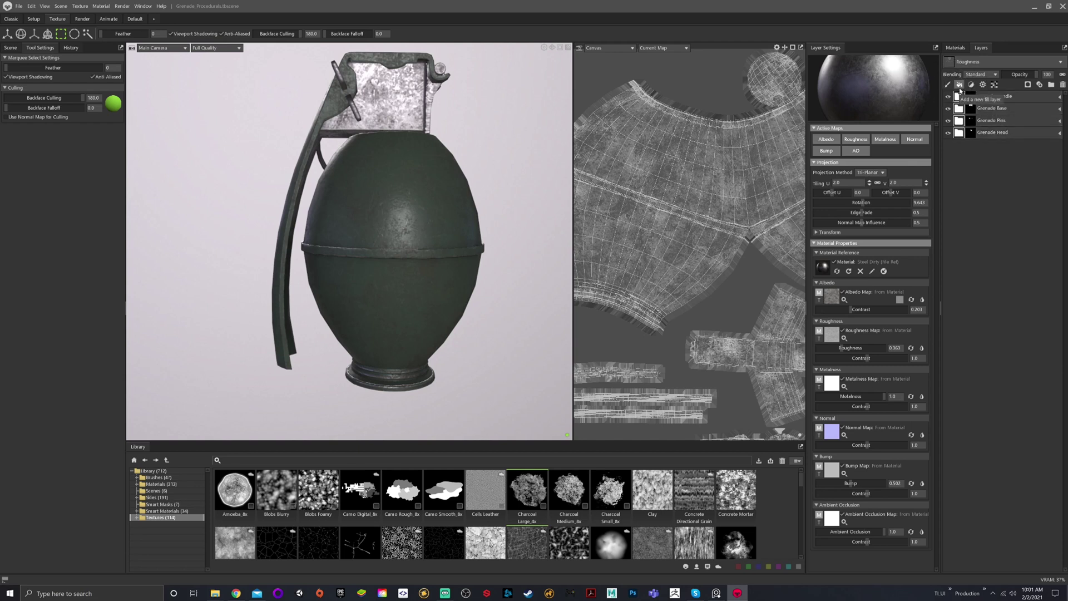
{"action": "left_click", "coordinate": [959, 85]}
{"action": "left_click", "coordinate": [981, 98]}
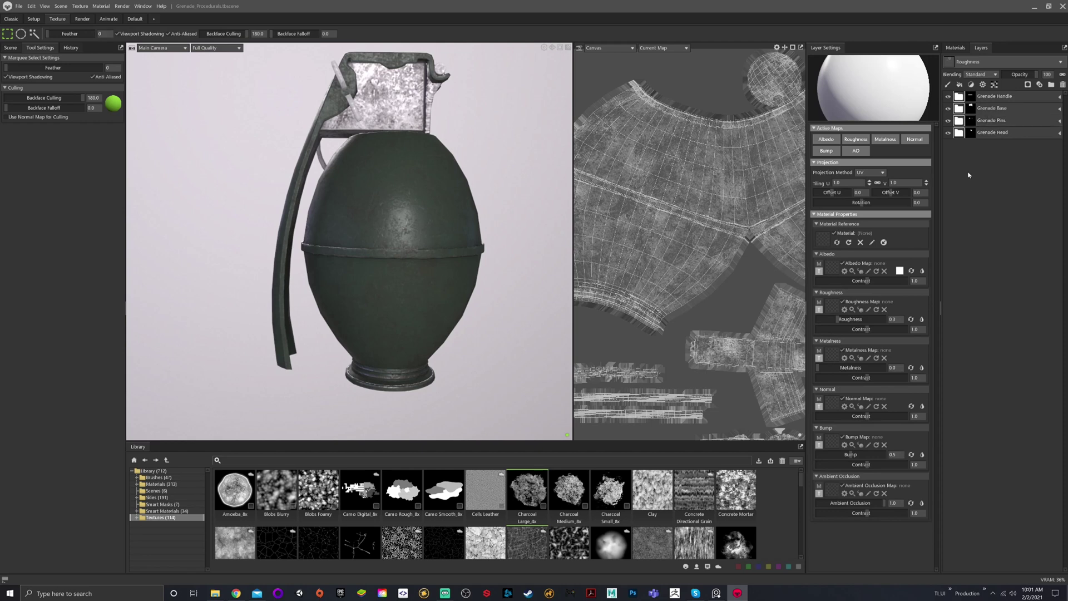
{"action": "key", "text": "ctrl+z"}
Add a fill layer above the Grenade Handle group and name it Words
{"action": "left_click", "coordinate": [975, 98]}
{"action": "left_click", "coordinate": [959, 84]}
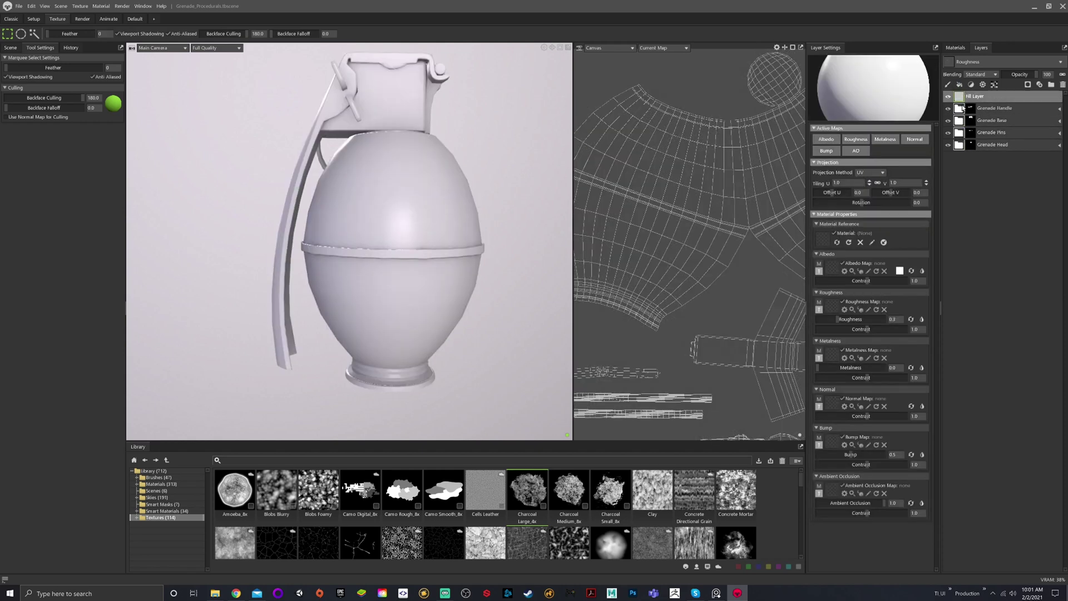
{"action": "left_click", "coordinate": [961, 146]}
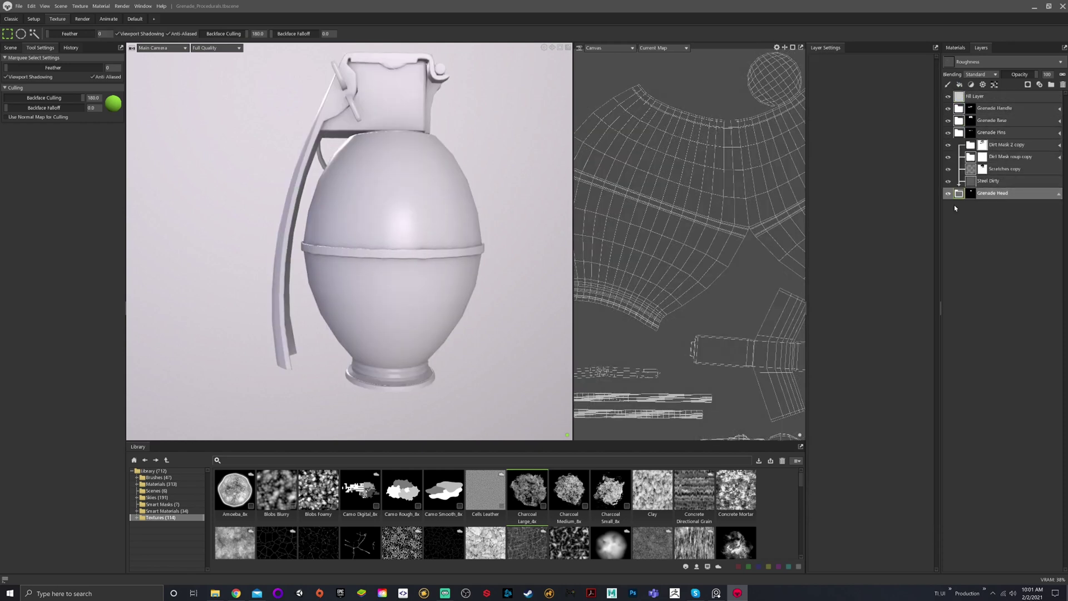
{"action": "left_click", "coordinate": [956, 194]}
{"action": "left_click", "coordinate": [975, 96]}
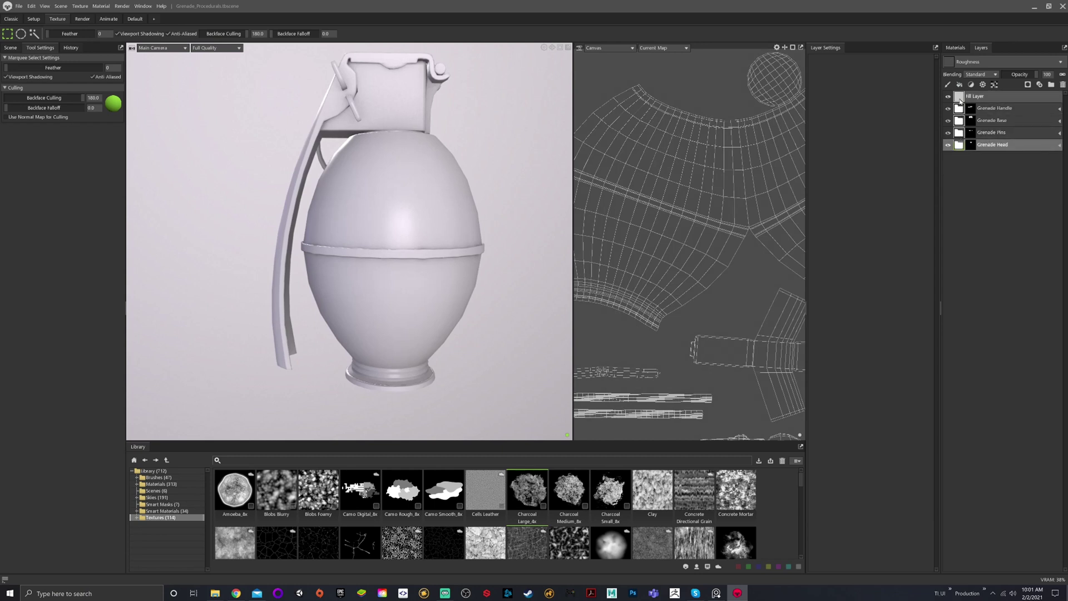
{"action": "double_click", "coordinate": [975, 97]}
{"action": "type", "text": "Words"}
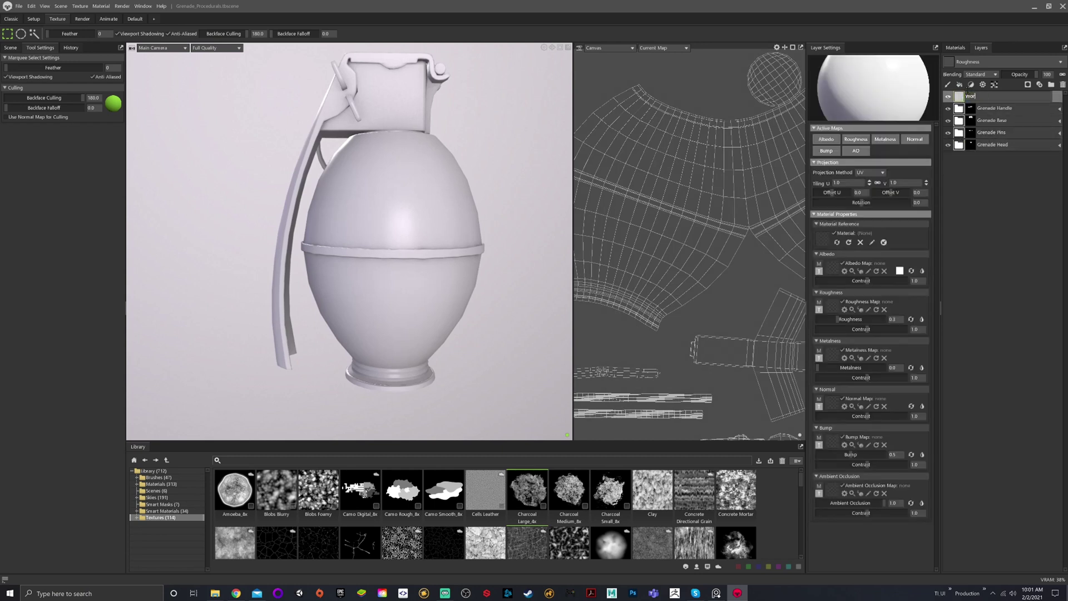
{"action": "key", "text": "Return"}
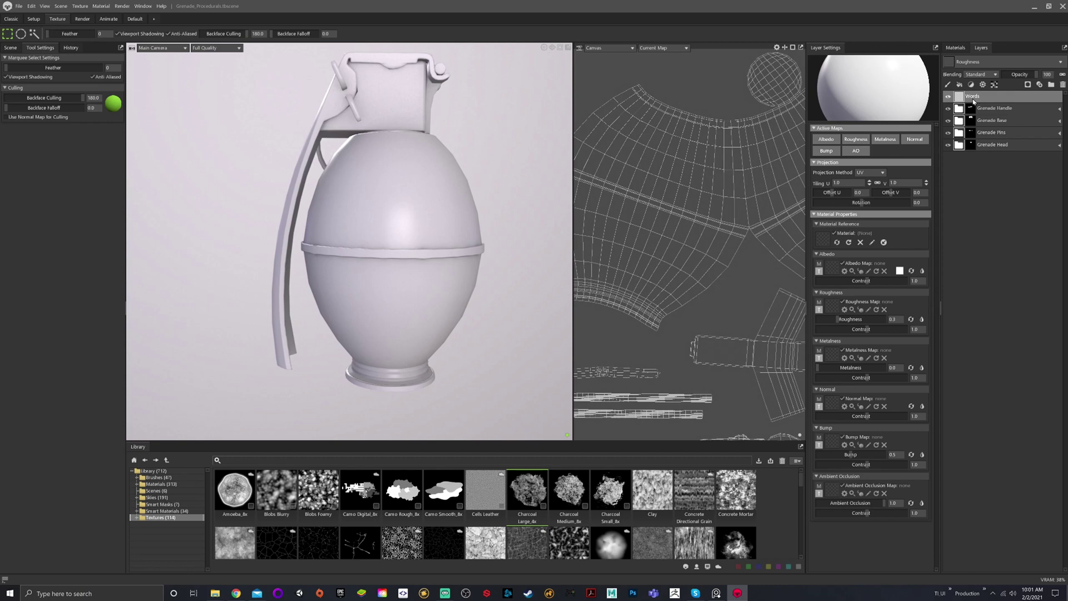
Limit the Words layer to the Albedo and Roughness maps and lower its Roughness to about 0.206
{"action": "left_click", "coordinate": [826, 140]}
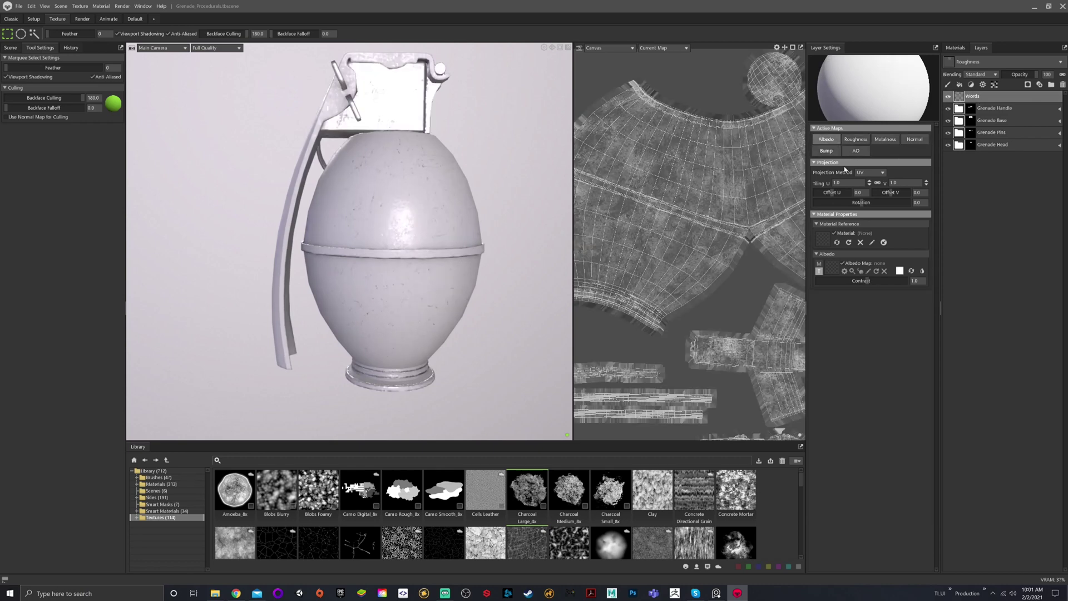
{"action": "left_click", "coordinate": [857, 141]}
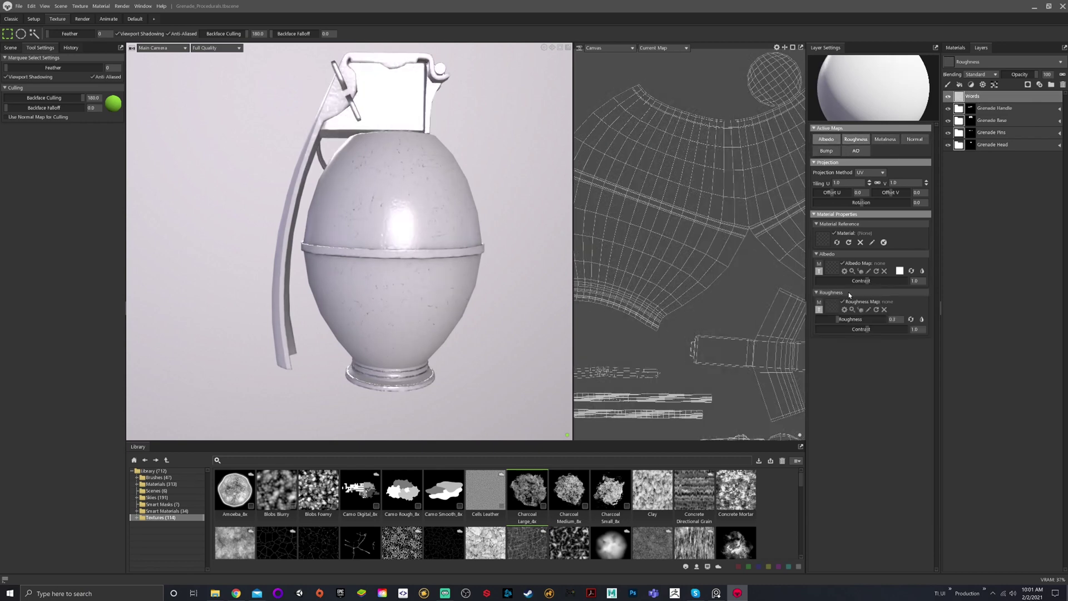
{"action": "left_click_drag", "start_coordinate": [839, 320], "coordinate": [834, 319]}
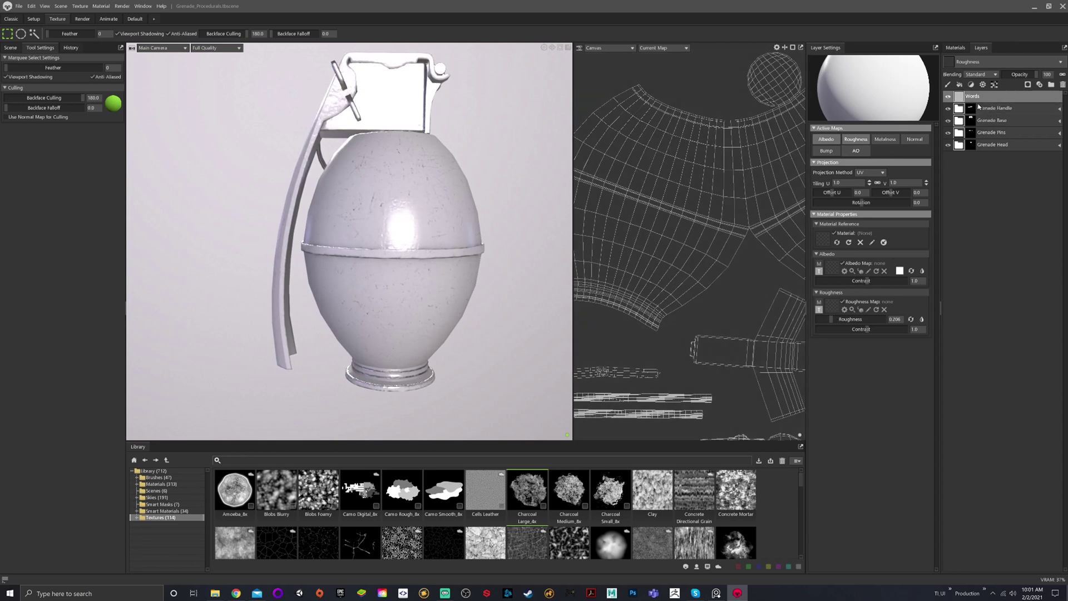
Add a black paint mask to the Words layer and activate the brush for painting on it
{"action": "right_click", "coordinate": [960, 102]}
{"action": "mouse_move", "coordinate": [978, 159]}
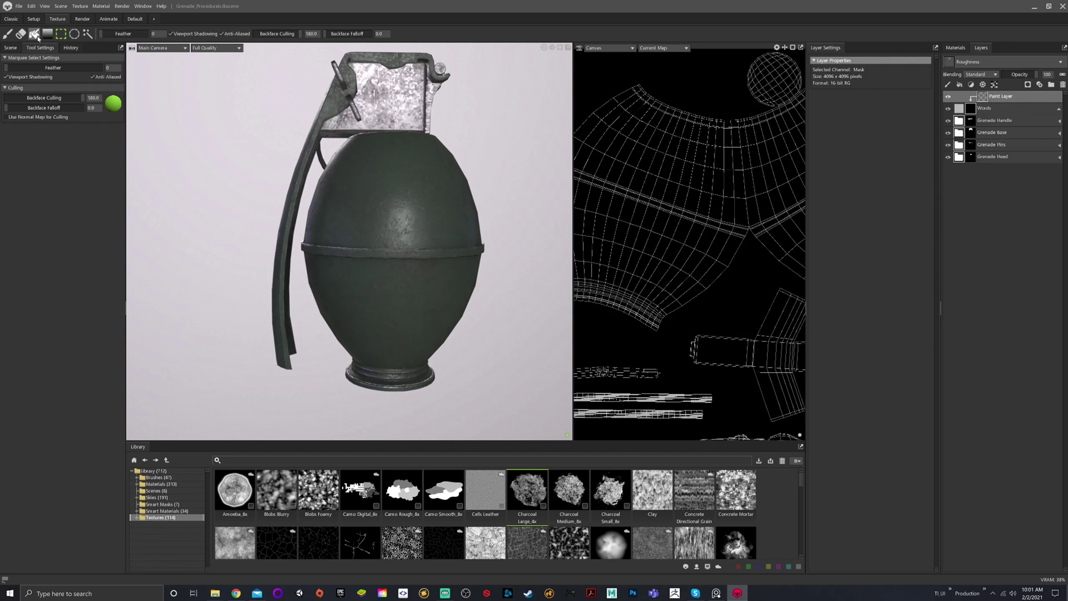
{"action": "left_click", "coordinate": [8, 34]}
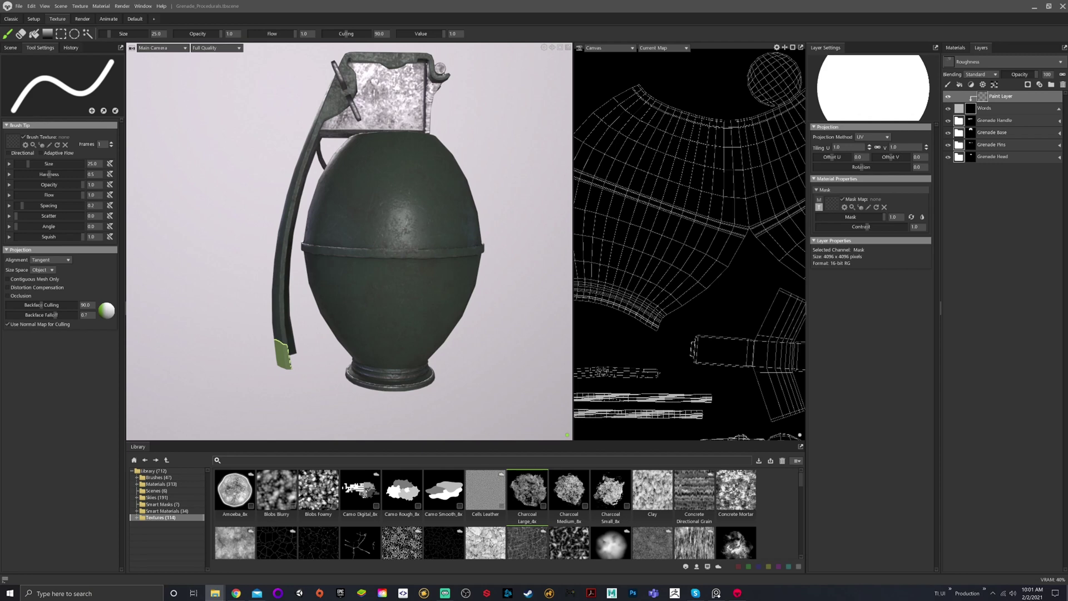
Load GrenadeWordsLarge.png from the Marmoset4 Tutorial folder as the brush texture
{"action": "left_click_drag", "start_coordinate": [1067, 89], "coordinate": [747, 95]}
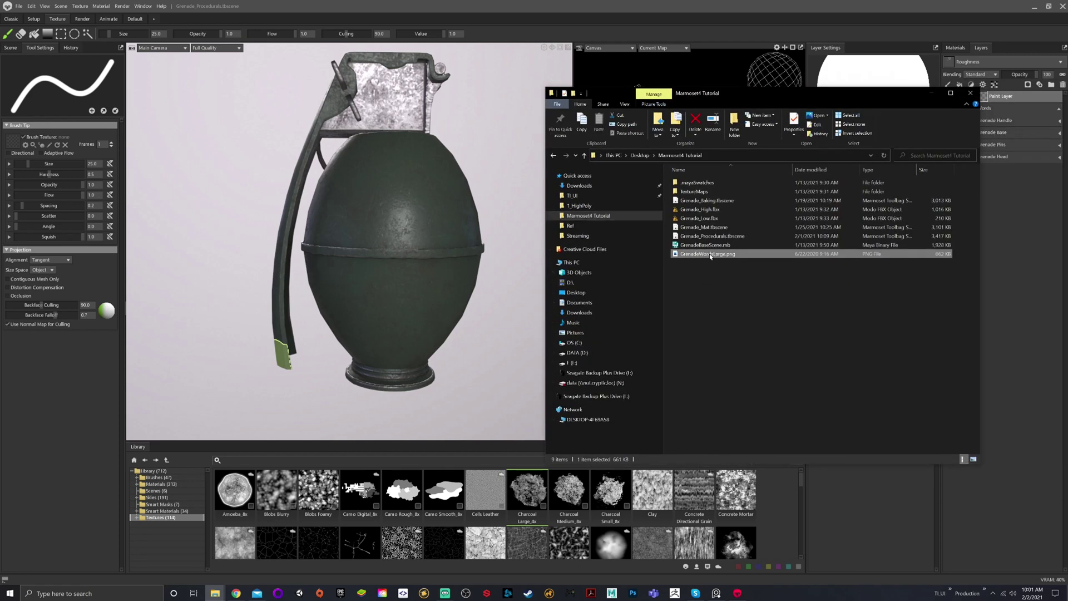
{"action": "left_click_drag", "start_coordinate": [14, 146], "coordinate": [13, 144]}
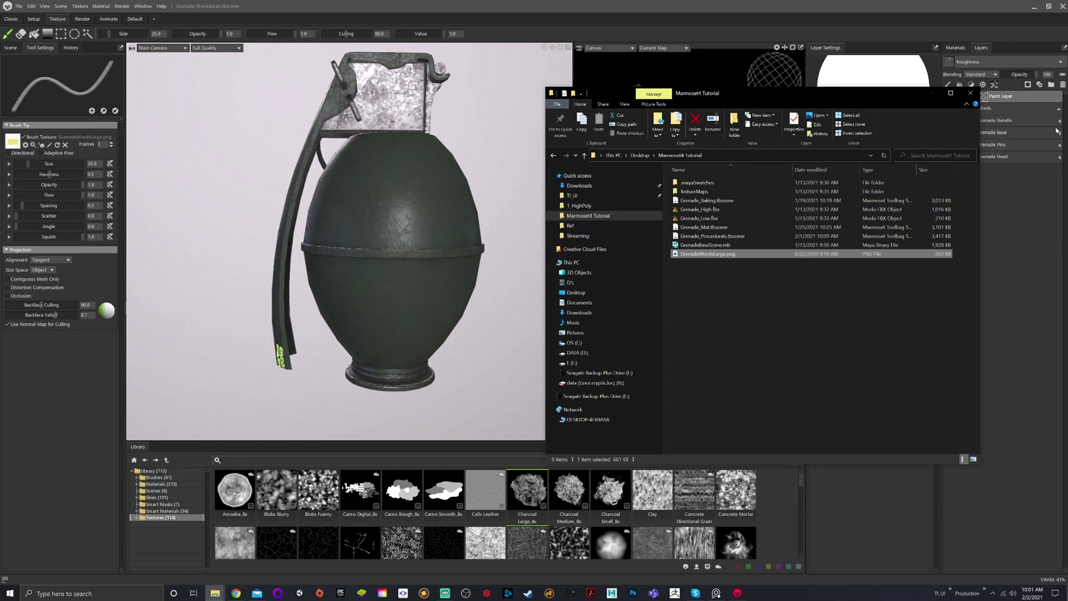
{"action": "left_click", "coordinate": [936, 103]}
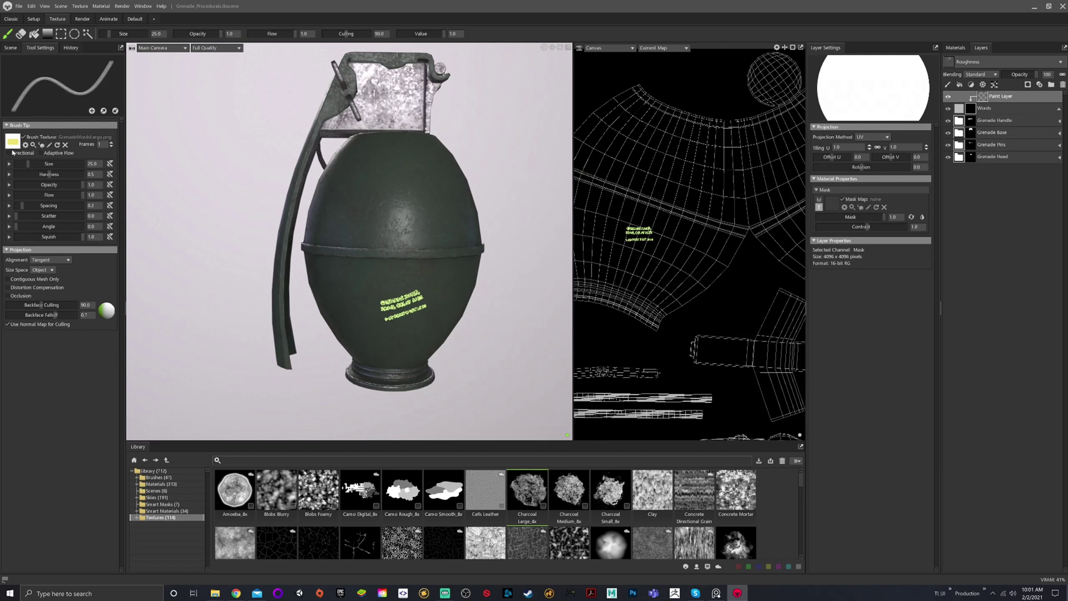
Try the lettering brush with Tangent alignment and Screen size space, enlarging the brush to 364
{"action": "mouse_move", "coordinate": [367, 252]}
{"action": "right_mouse_down", "text": "ctrl"}
{"action": "mouse_move", "coordinate": [402, 257]}
{"action": "mouse_move", "coordinate": [405, 240]}
{"action": "right_mouse_up", "text": "ctrl"}
{"action": "left_click", "coordinate": [60, 261]}
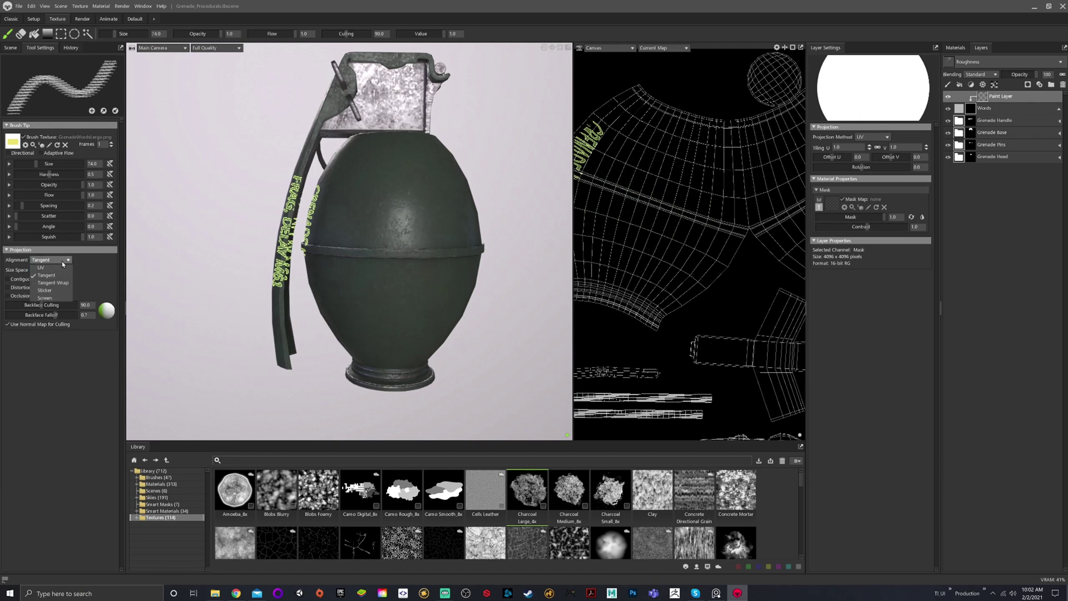
{"action": "left_click", "coordinate": [64, 274]}
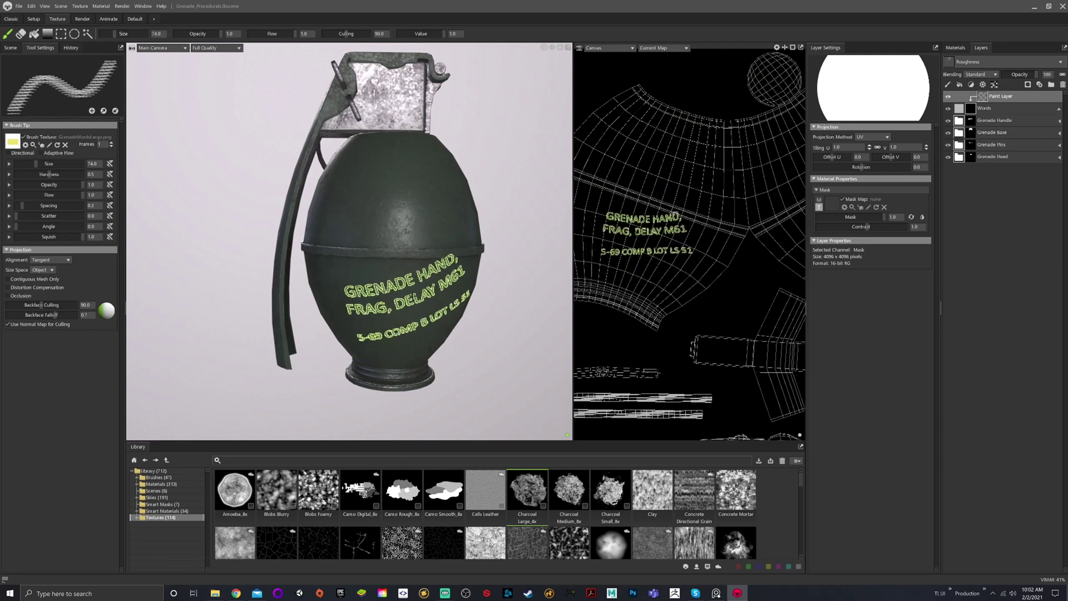
{"action": "left_click", "coordinate": [42, 270]}
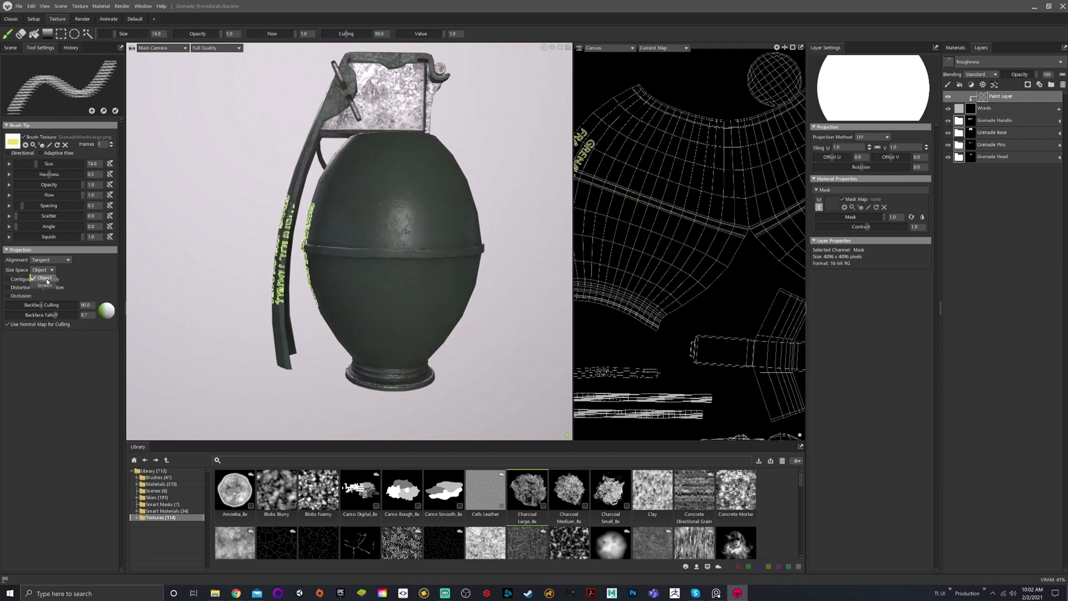
{"action": "left_click", "coordinate": [48, 285]}
{"action": "key", "text": "bracketright"}
{"action": "key", "text": "bracketright"}
{"action": "key", "text": "bracketright"}
{"action": "key", "text": "bracketright"}
{"action": "key", "text": "bracketright"}
{"action": "key", "text": "bracketright"}
{"action": "key", "text": "bracketright"}
{"action": "key", "text": "bracketright"}
{"action": "key", "text": "bracketright"}
{"action": "key", "text": "bracketright"}
{"action": "key", "text": "bracketright"}
{"action": "key", "text": "bracketright"}
{"action": "key", "text": "bracketright"}
{"action": "key", "text": "bracketright"}
{"action": "key", "text": "bracketright"}
{"action": "key", "text": "bracketright"}
{"action": "key", "text": "bracketright"}
{"action": "key", "text": "bracketright"}
{"action": "key", "text": "bracketright"}
{"action": "key", "text": "bracketright"}
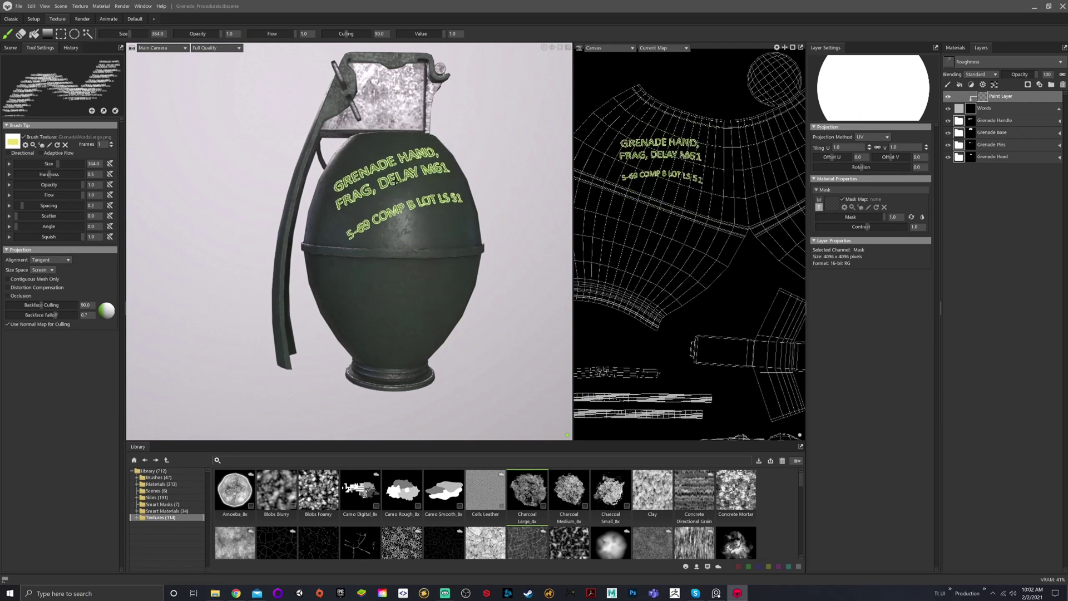
Return the brush's size space to Object and try Sticker alignment with the brush size reduced to 81
{"action": "left_click", "coordinate": [50, 270]}
{"action": "left_click", "coordinate": [44, 277]}
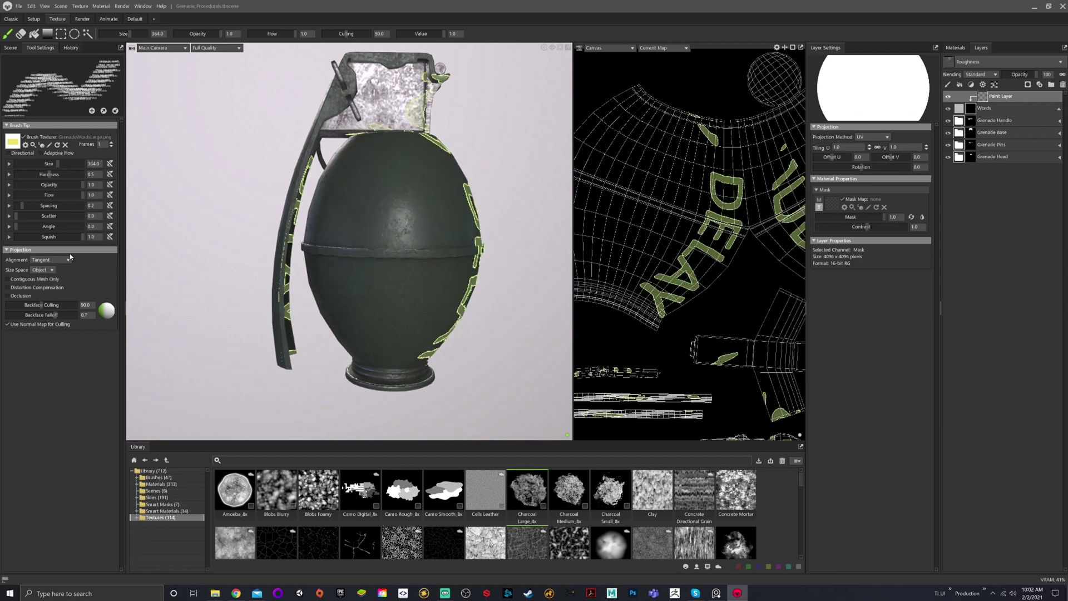
{"action": "left_click", "coordinate": [67, 260]}
{"action": "left_click", "coordinate": [44, 290]}
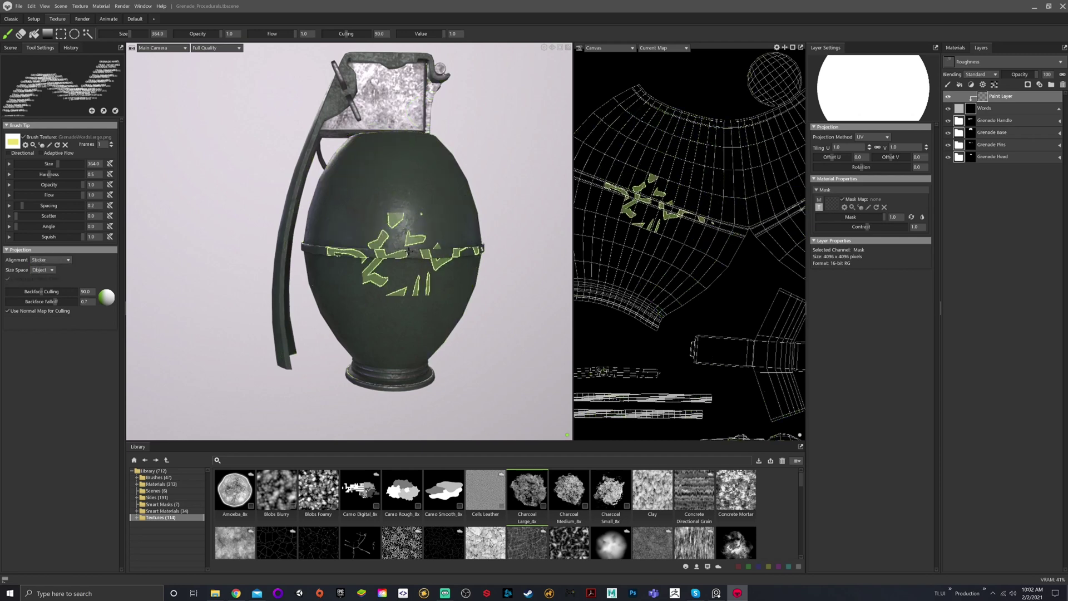
{"action": "key", "text": "bracketleft"}
{"action": "key", "text": "bracketright"}
{"action": "key", "text": "bracketleft"}
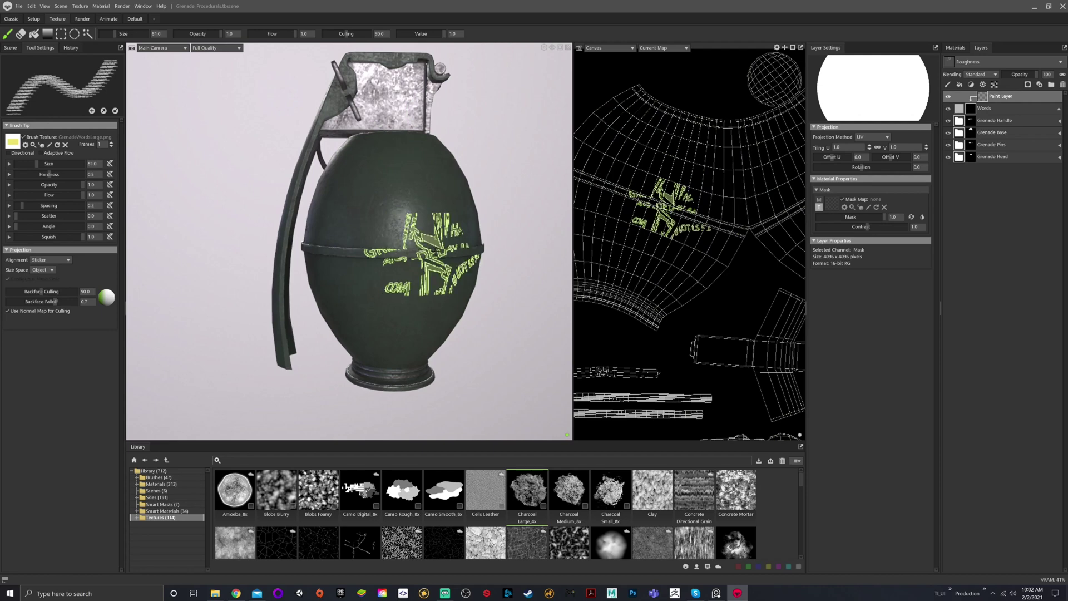
Set the lettering brush's alignment to UV and adjust its size to 114
{"action": "left_click", "coordinate": [50, 260]}
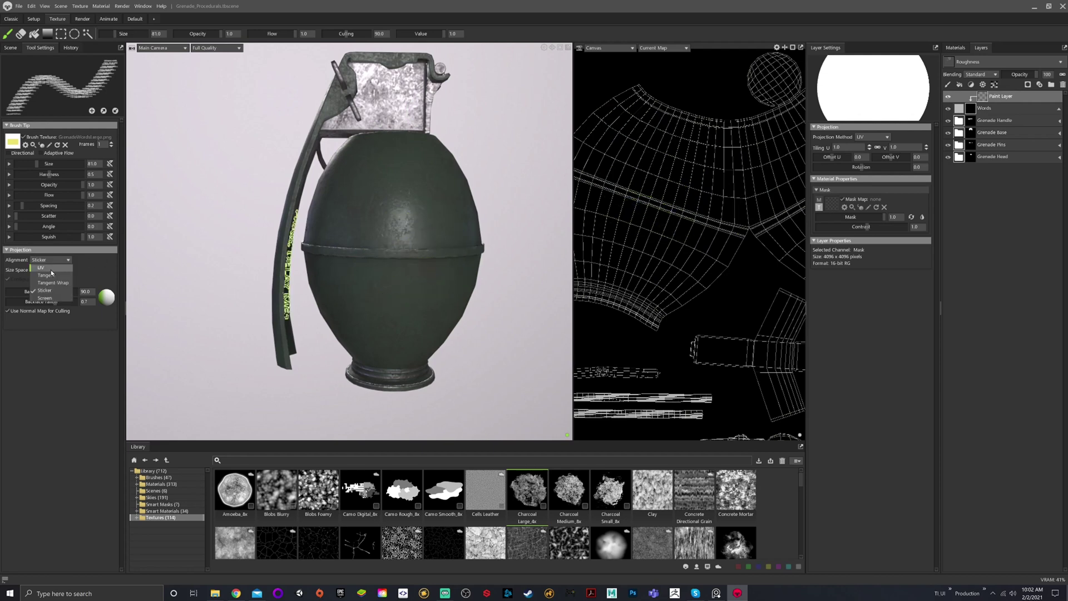
{"action": "left_click", "coordinate": [44, 268]}
{"action": "key", "text": "bracketright"}
{"action": "key", "text": "bracketleft"}
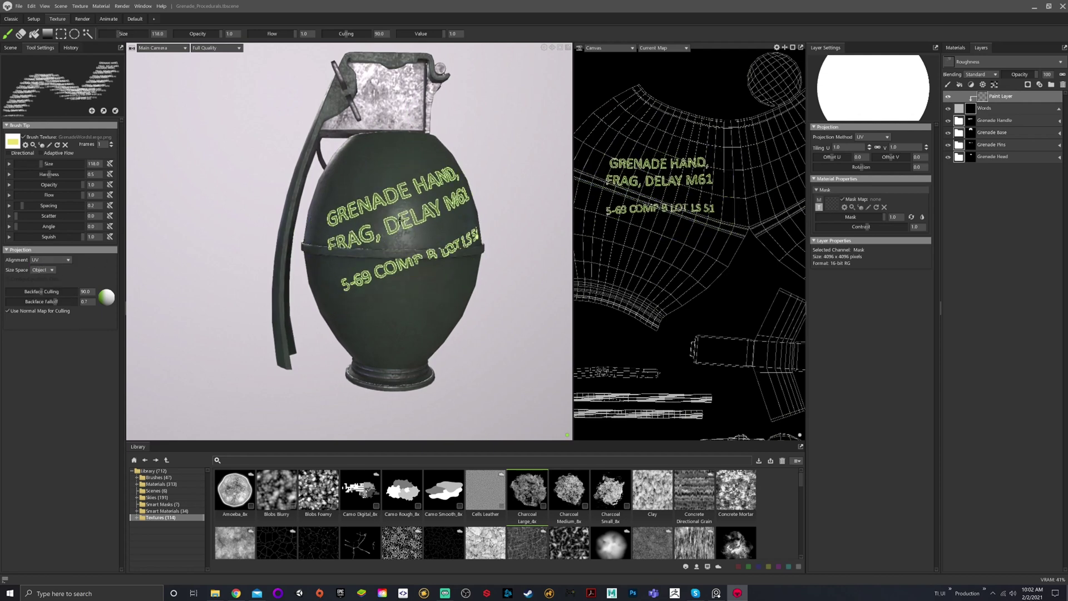
{"action": "key", "text": "bracketright"}
{"action": "key", "text": "bracketright"}
{"action": "key", "text": "bracketright"}
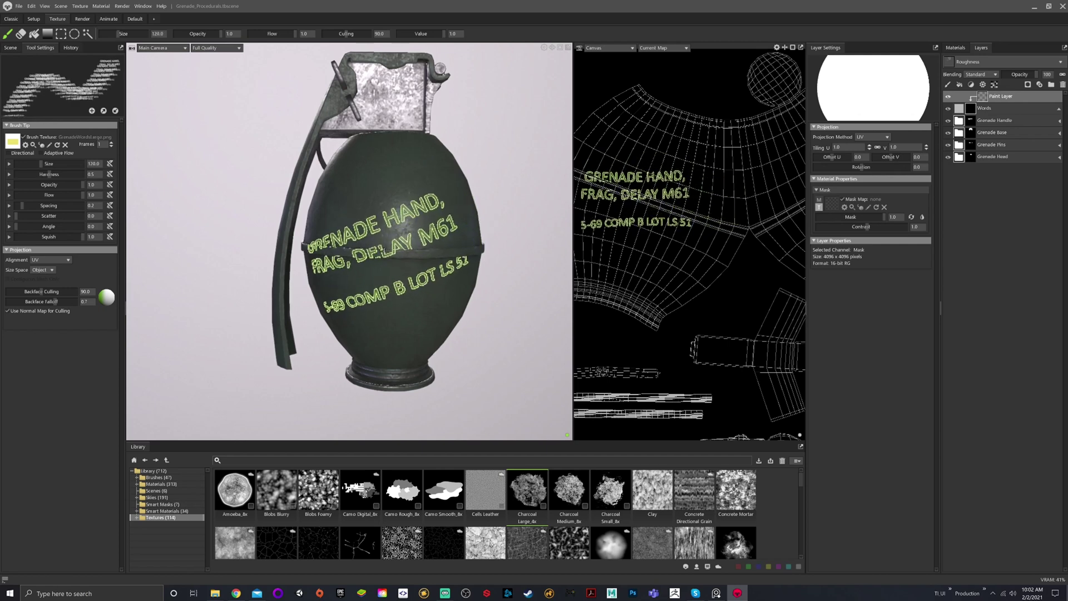
{"action": "key", "text": "bracketleft"}
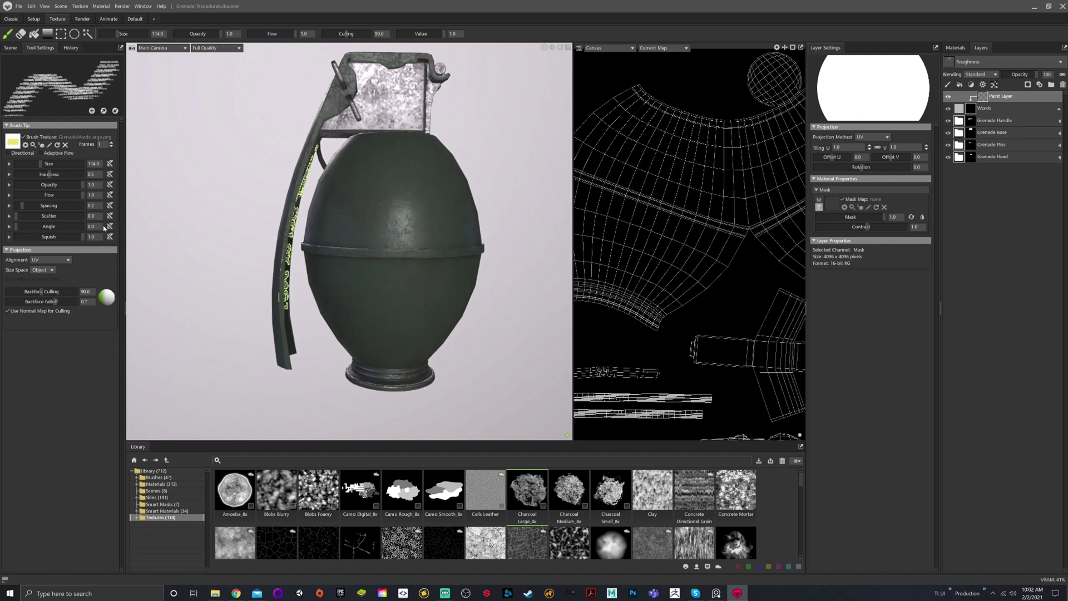
Set the brush angle to 20 and stamp the lettering level across the middle of the grenade body
{"action": "type", "text": "165"}
{"action": "key", "text": "Return"}
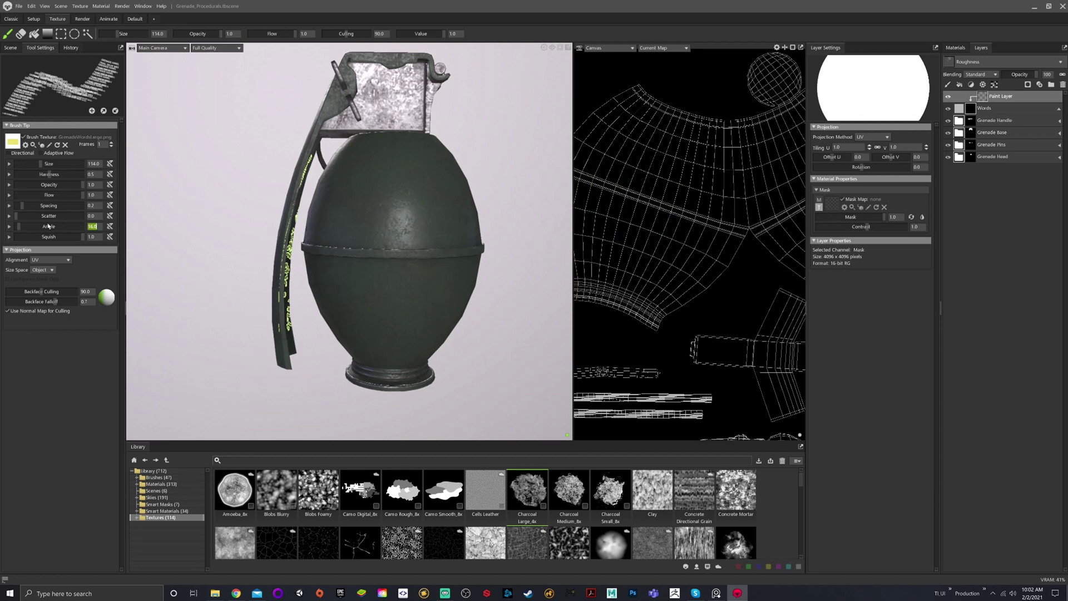
{"action": "type", "text": "18"}
{"action": "key", "text": "Return"}
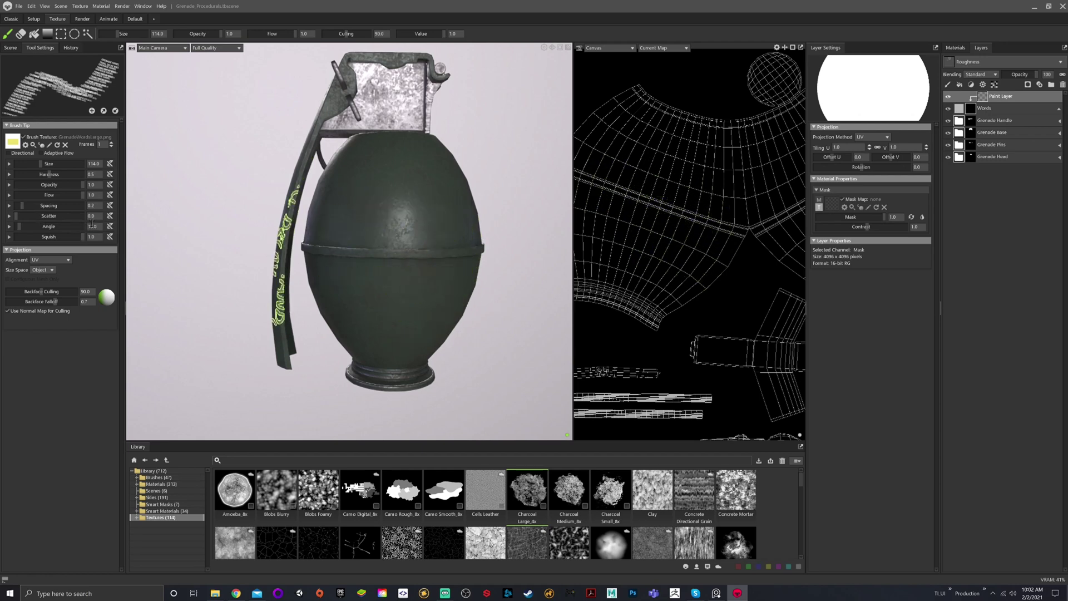
{"action": "type", "text": "20"}
{"action": "key", "text": "Return"}
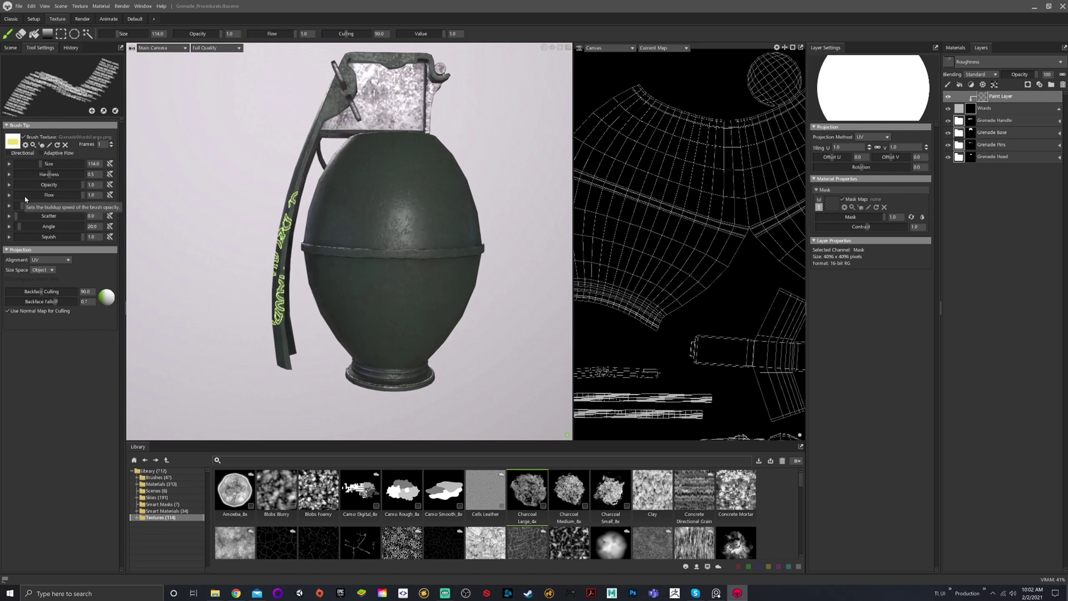
{"action": "left_click", "coordinate": [403, 236]}
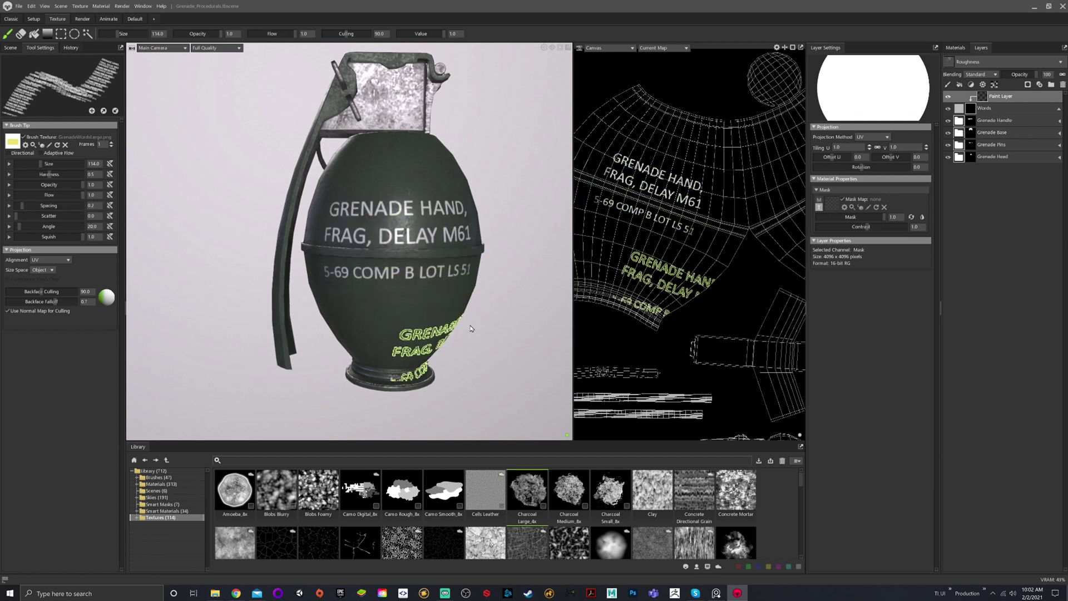
{"action": "left_click_drag", "start_coordinate": [417, 334], "coordinate": [512, 185], "text": "alt"}
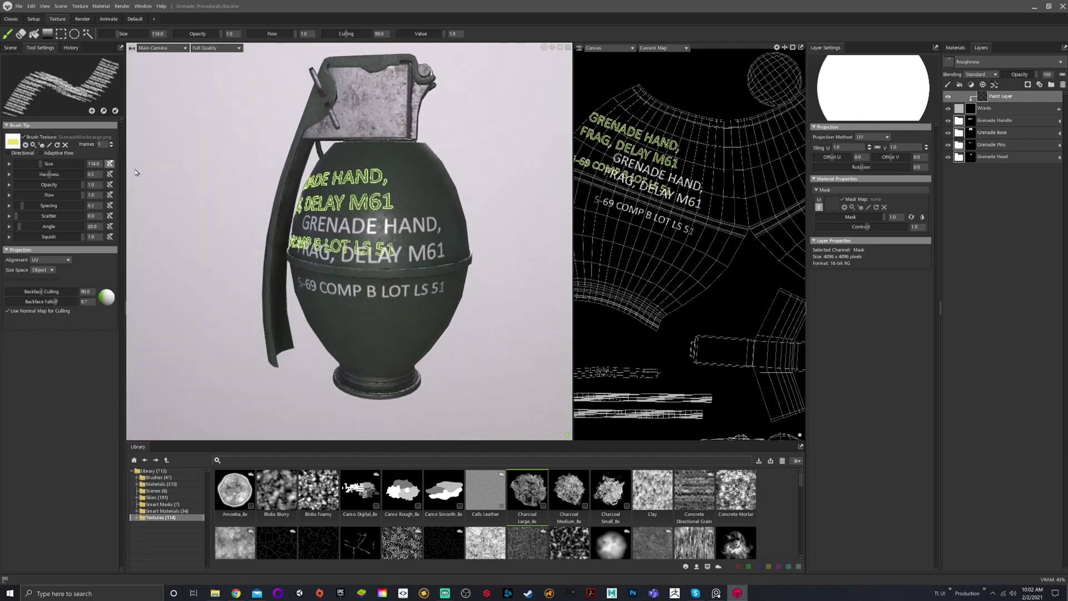
Disable the brush's lettering texture and view the stamped text on the body
{"action": "left_click", "coordinate": [25, 138]}
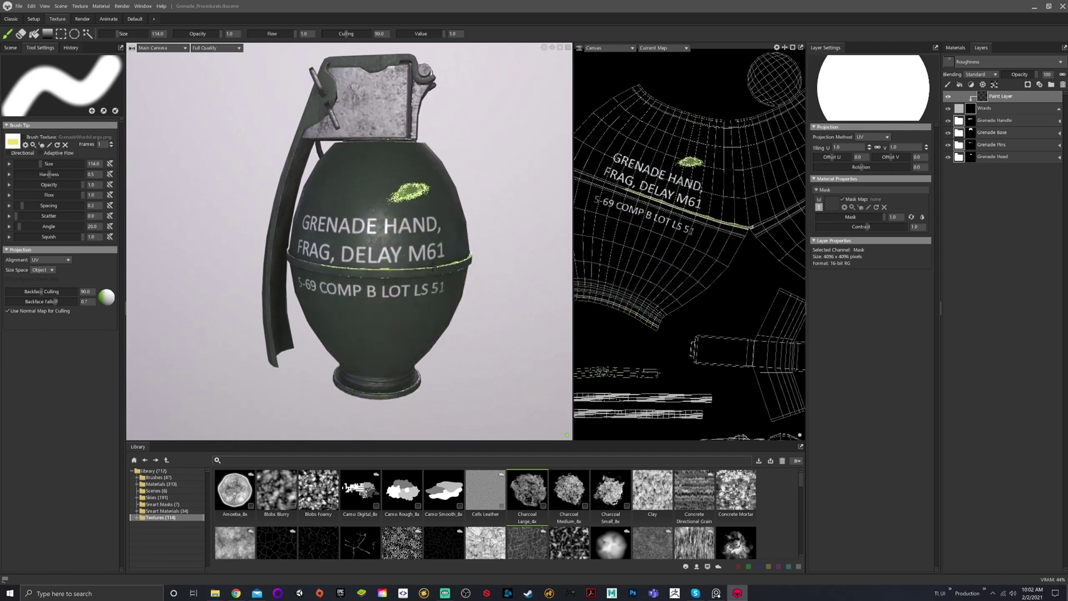
{"action": "scroll", "coordinate": [412, 212], "scroll_direction": "up", "scroll_amount": 5}
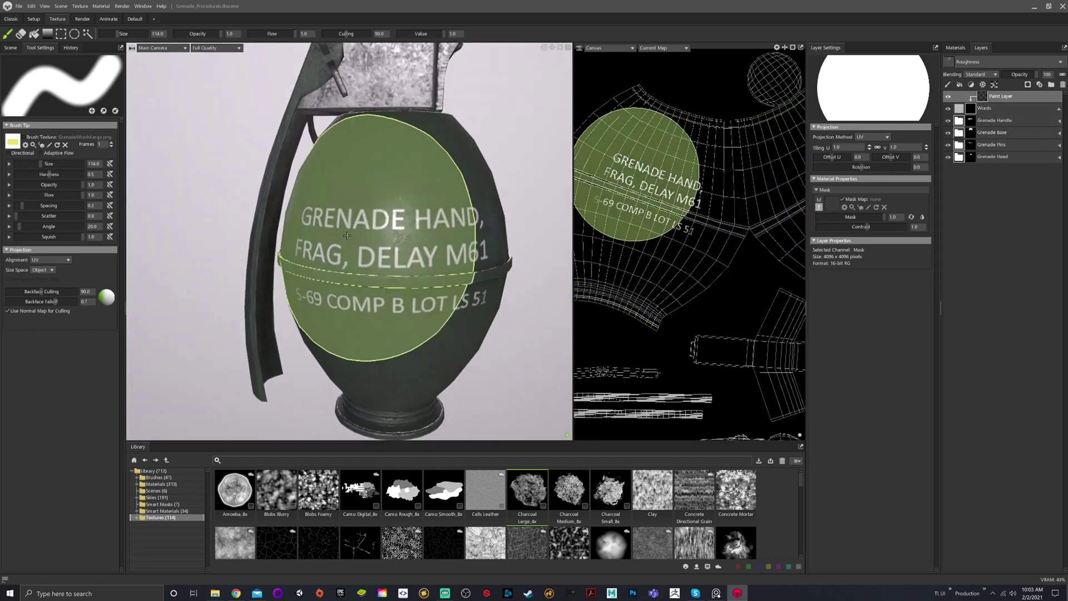
{"action": "left_click_drag", "start_coordinate": [390, 218], "coordinate": [405, 204], "text": "alt"}
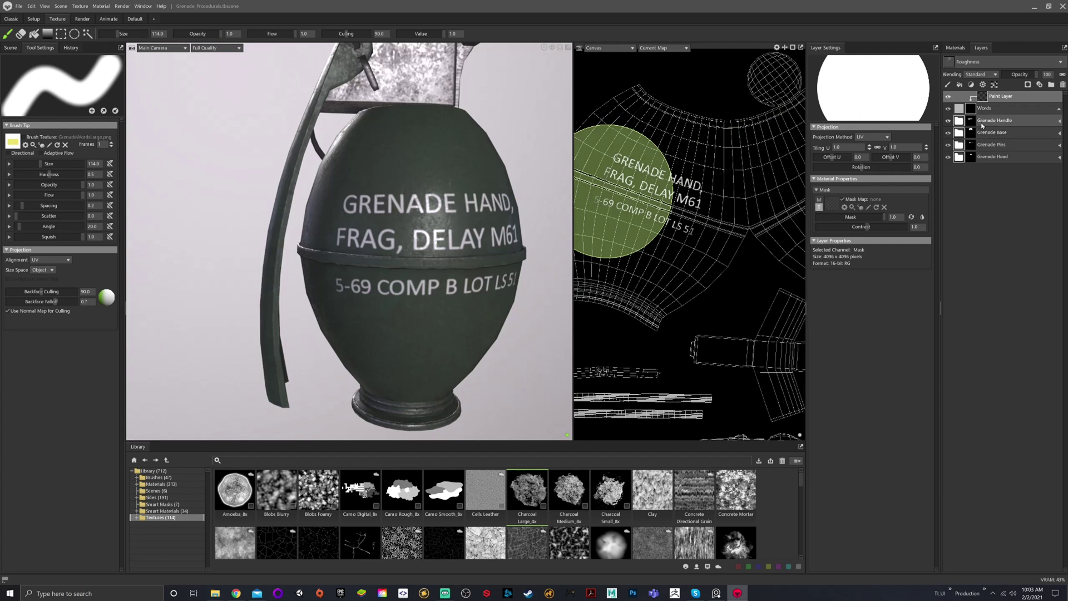
Duplicate the two dirt mask groups inside the Grenade Handle group and move the copies onto the Words layer
{"action": "left_click", "coordinate": [1059, 133]}
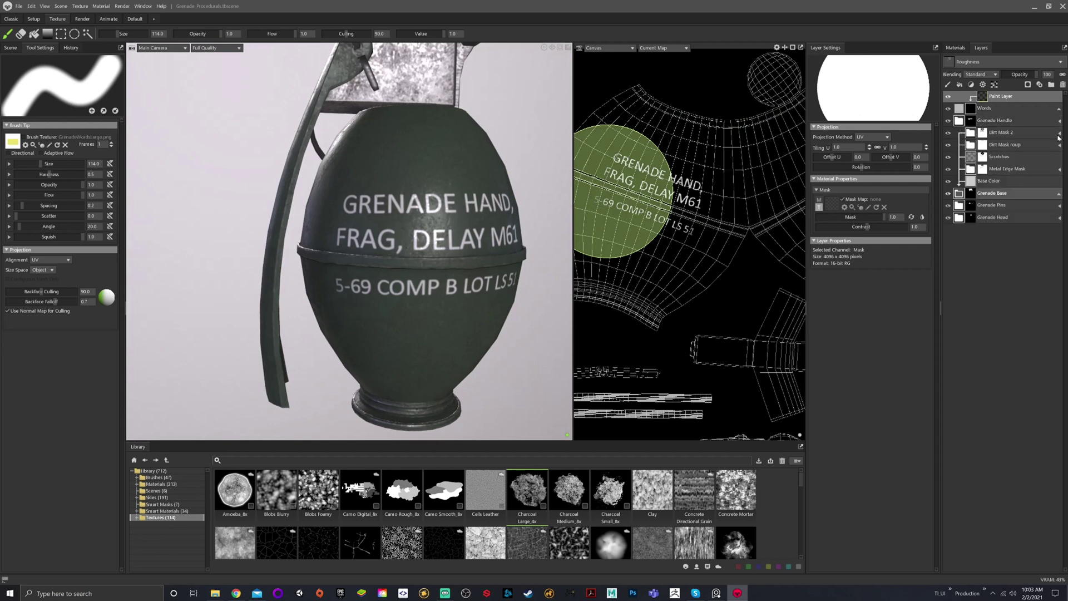
{"action": "left_click", "coordinate": [1006, 132]}
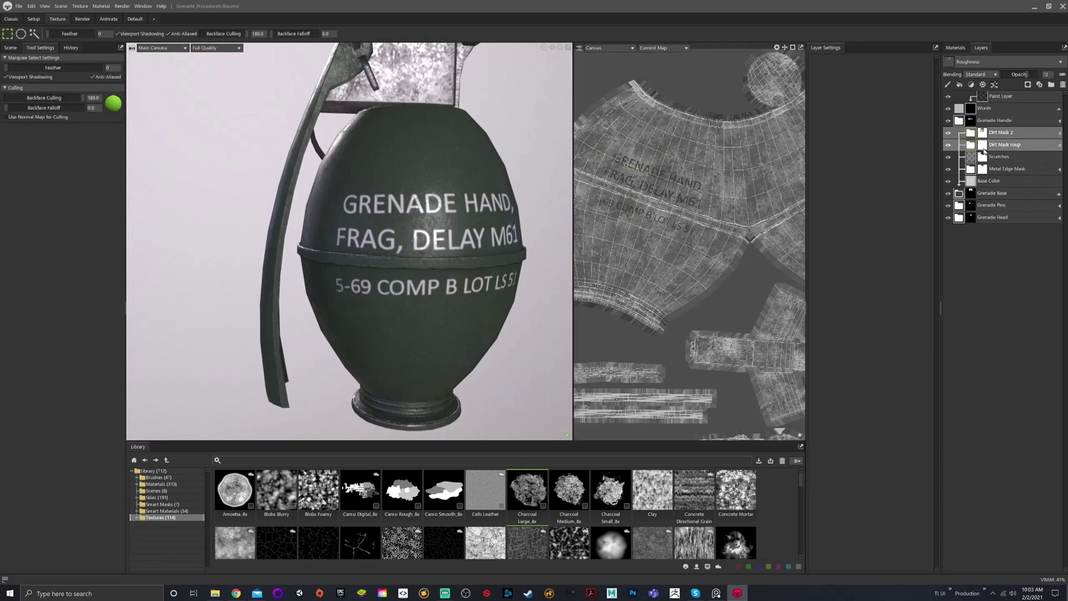
{"action": "right_click", "coordinate": [999, 136]}
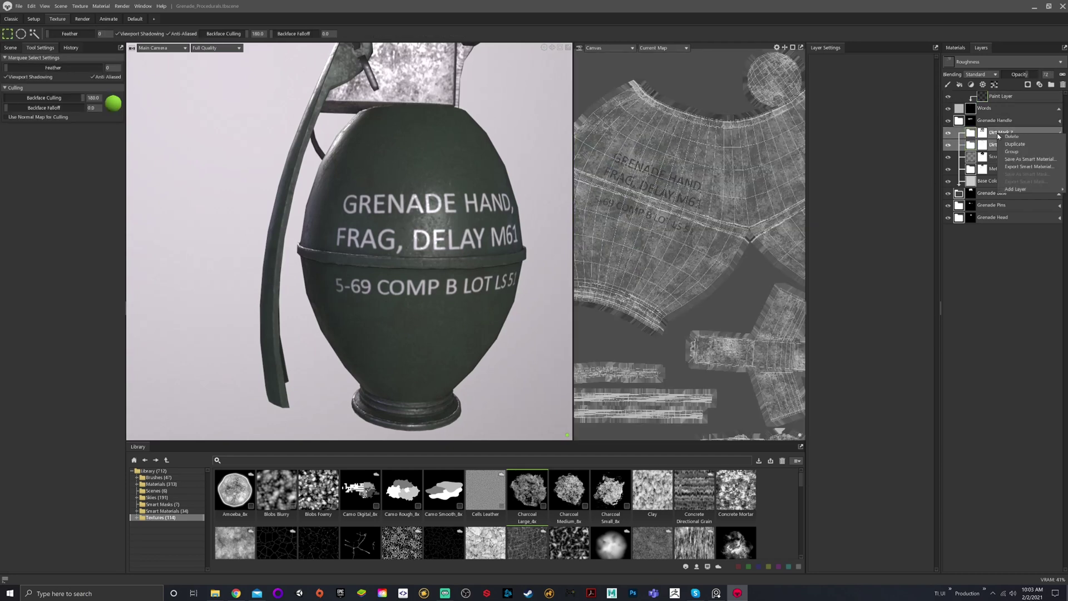
{"action": "left_click", "coordinate": [1011, 145]}
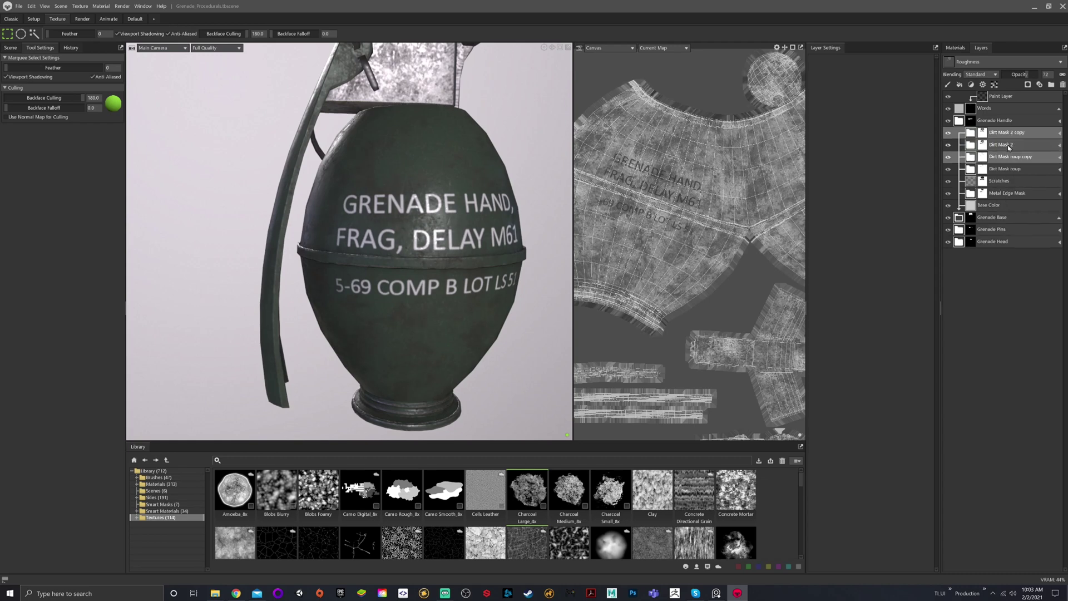
{"action": "left_click_drag", "start_coordinate": [994, 136], "coordinate": [957, 98]}
Inspect the lettering up close and delete the two dirt mask copies from the Words layer
{"action": "scroll", "coordinate": [473, 227], "scroll_direction": "up", "scroll_amount": 5}
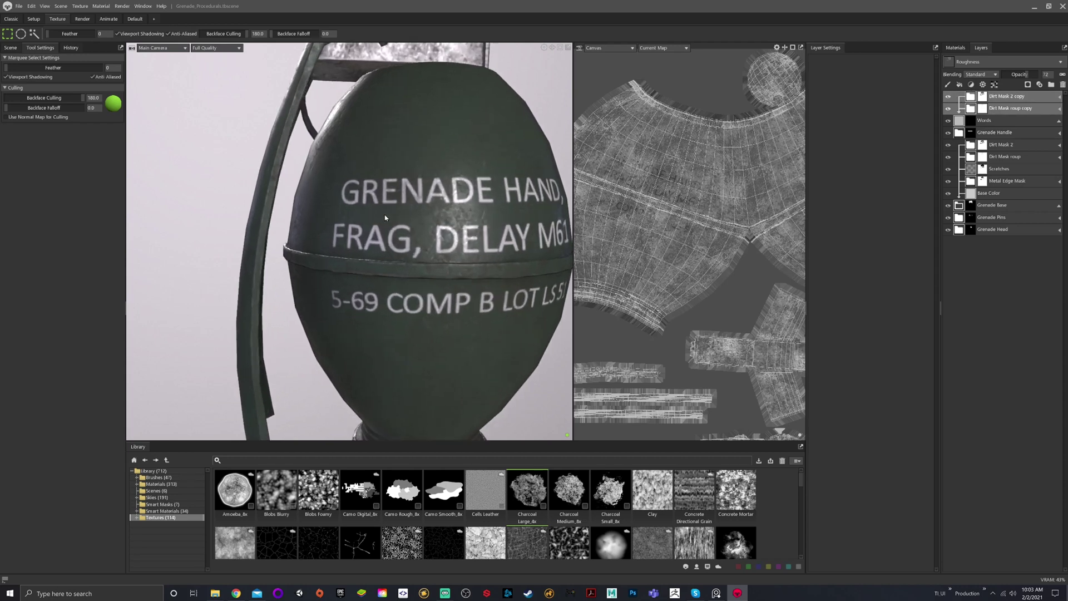
{"action": "scroll", "coordinate": [526, 185], "scroll_direction": "down", "scroll_amount": 5}
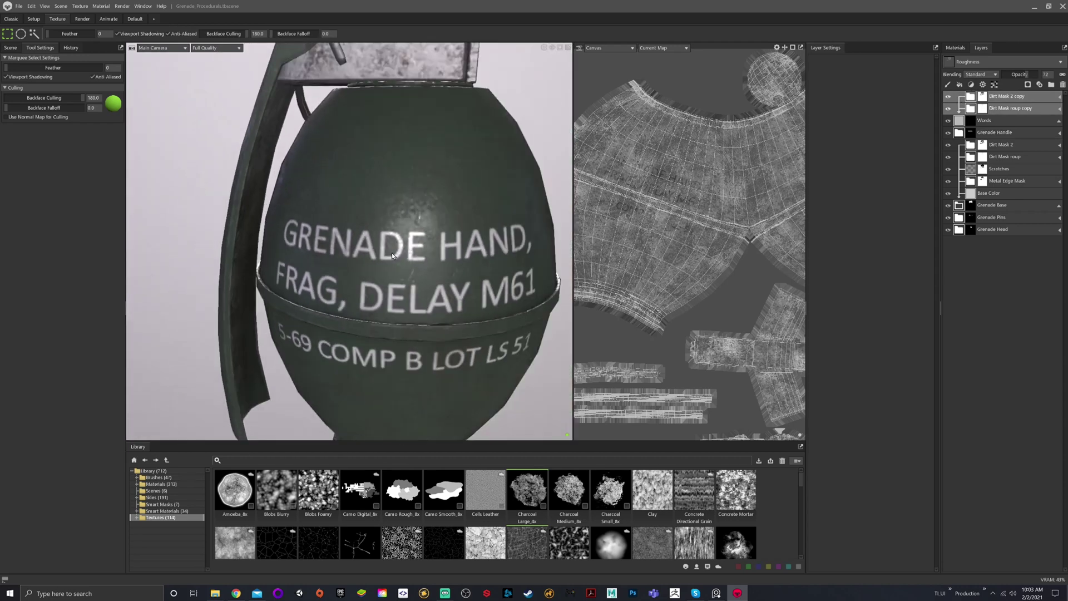
{"action": "left_click_drag", "start_coordinate": [466, 236], "coordinate": [330, 242]}
{"action": "scroll", "coordinate": [330, 241], "scroll_direction": "up", "scroll_amount": 2}
{"action": "middle_click_drag", "start_coordinate": [331, 241], "coordinate": [445, 213], "text": "alt"}
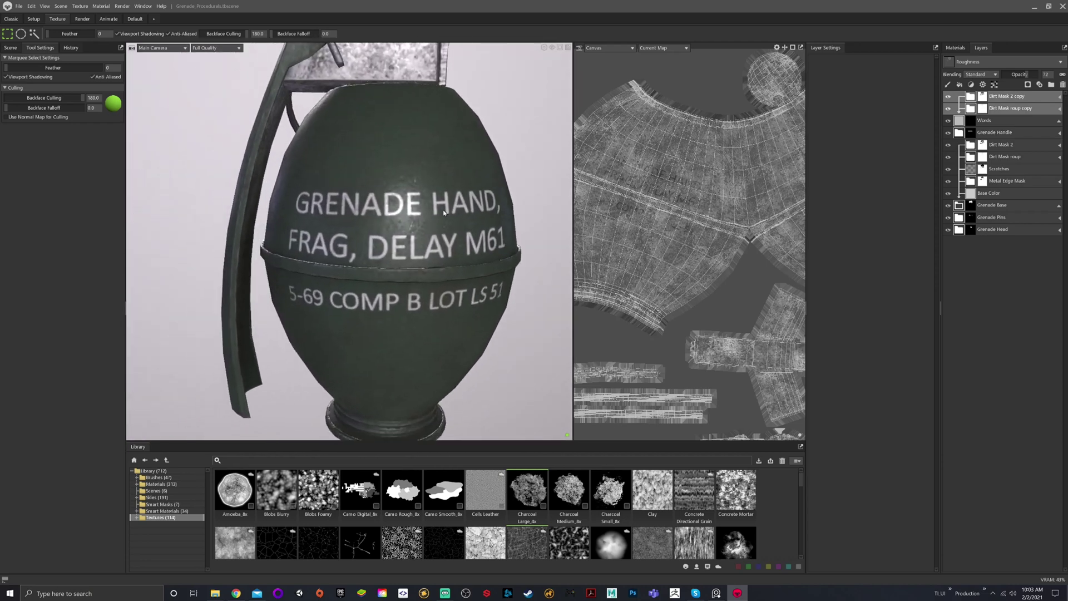
{"action": "key", "text": "Delete"}
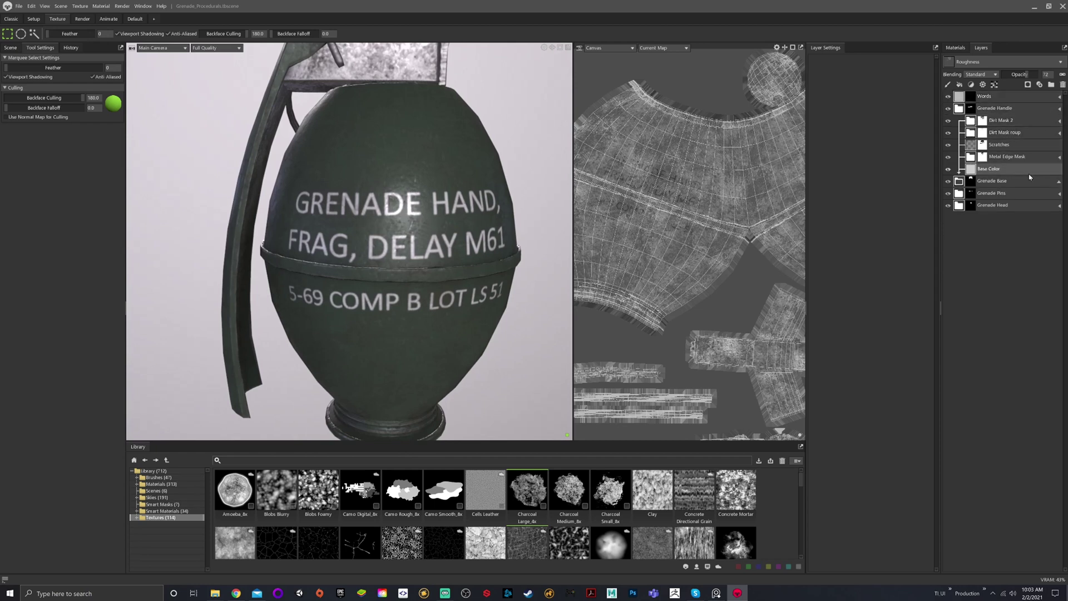
Collapse the expanded layer groups and set the Words layer's Albedo color to yellow, RGB 219, 216, 14
{"action": "left_click", "coordinate": [1059, 181]}
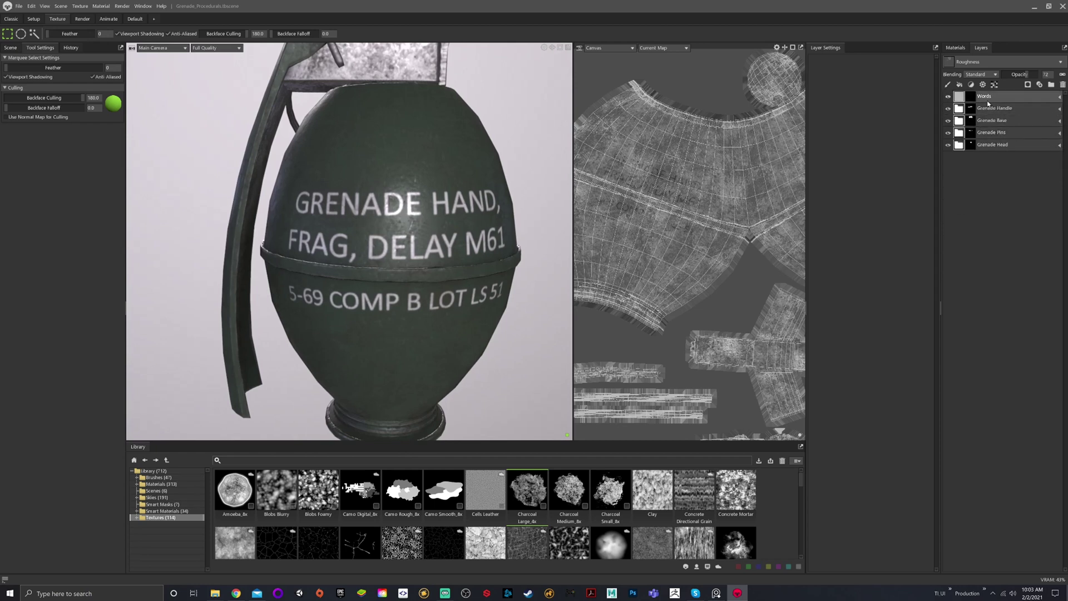
{"action": "left_click", "coordinate": [994, 97]}
{"action": "scroll", "coordinate": [381, 240], "scroll_direction": "up", "scroll_amount": 1}
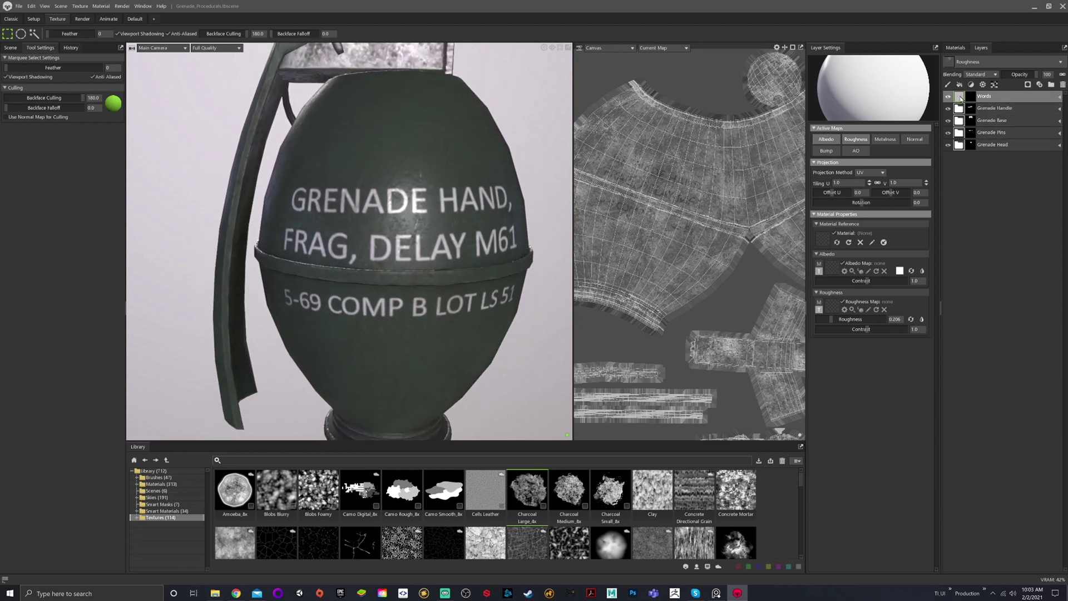
{"action": "left_click", "coordinate": [900, 271]}
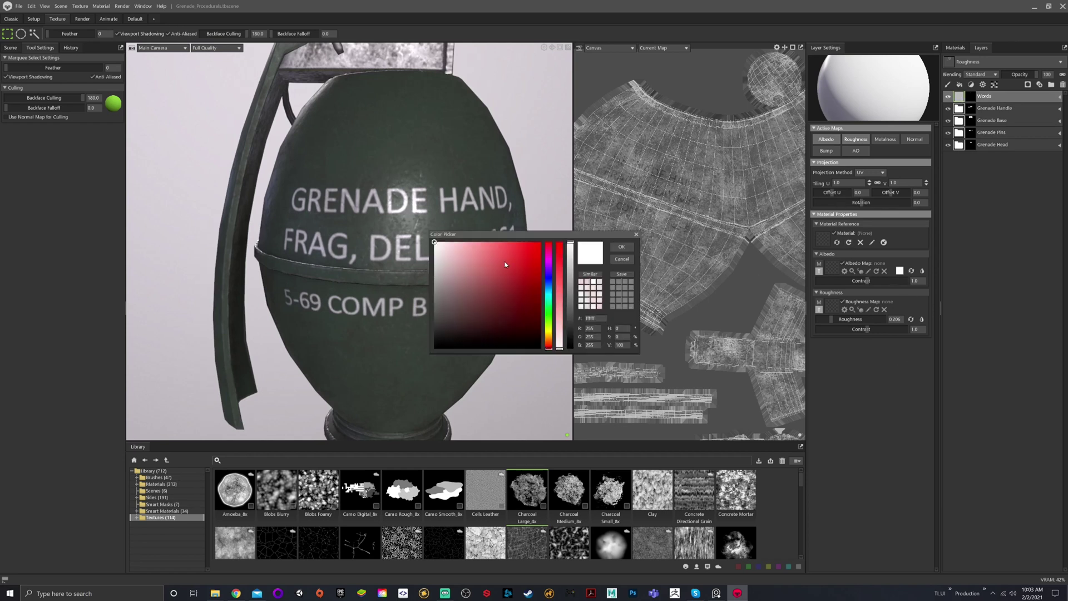
{"action": "left_click_drag", "start_coordinate": [555, 345], "coordinate": [550, 337]}
{"action": "left_click", "coordinate": [534, 257]}
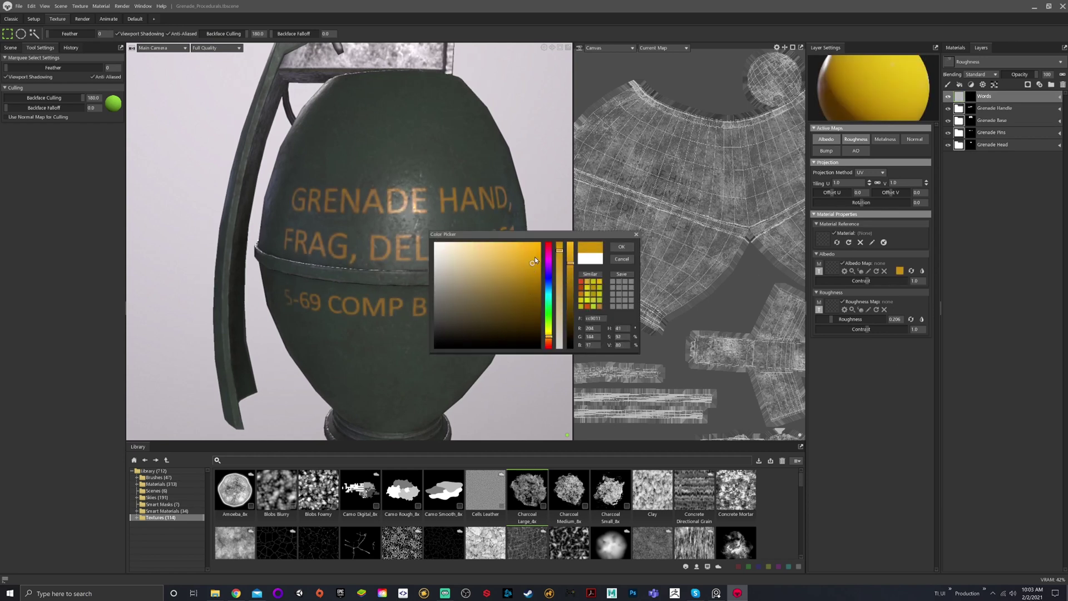
{"action": "left_click", "coordinate": [550, 333]}
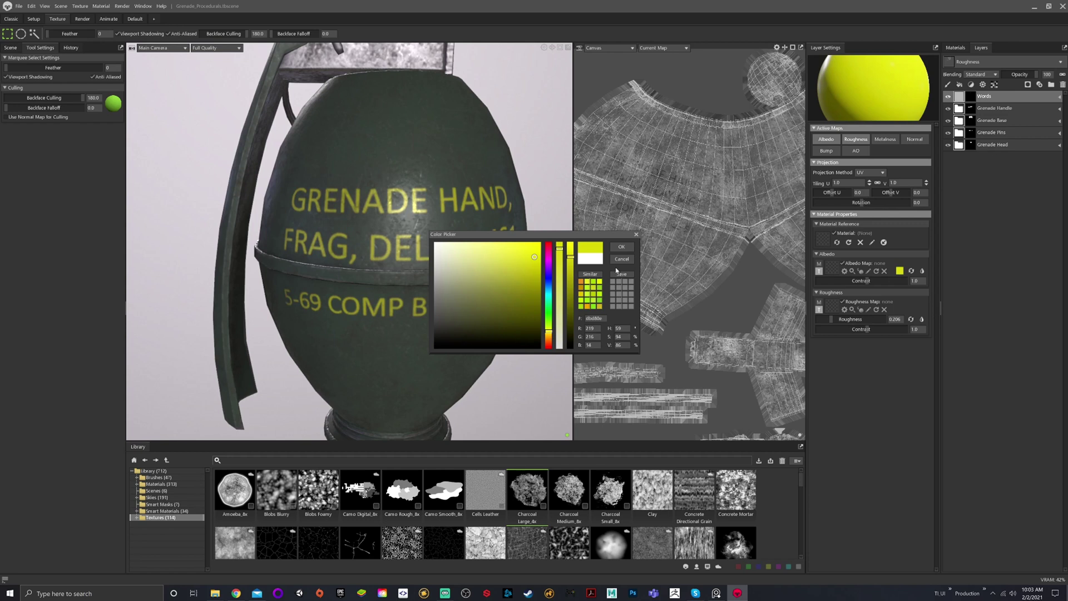
{"action": "left_click", "coordinate": [622, 247]}
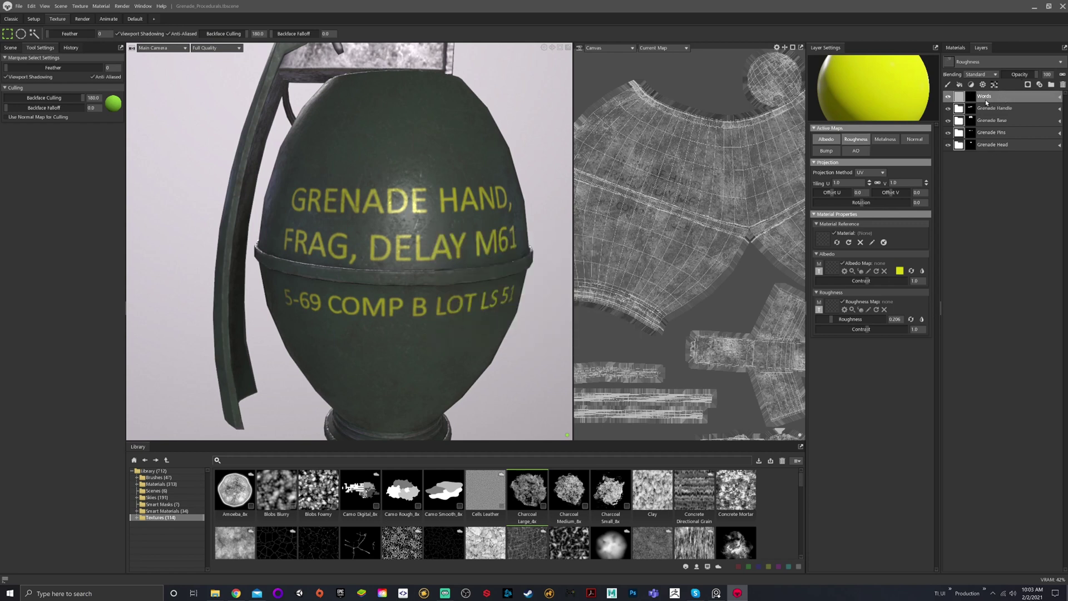
Create a layer group, move the Words layer into it, and name the group Words Mask
{"action": "left_click", "coordinate": [1051, 84]}
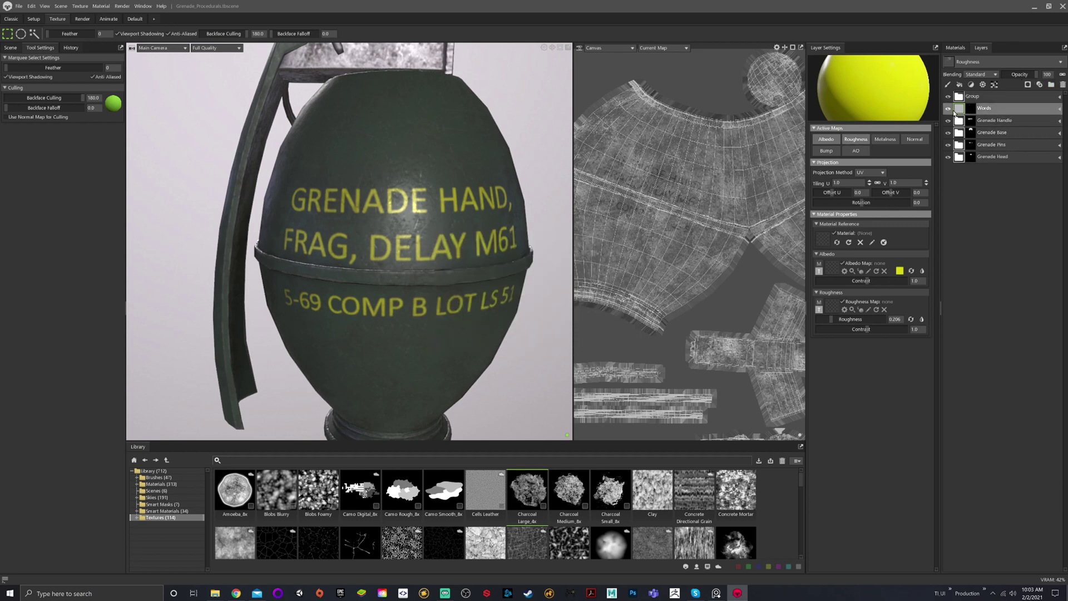
{"action": "left_click_drag", "start_coordinate": [959, 113], "coordinate": [974, 97]}
{"action": "double_click", "coordinate": [973, 109]}
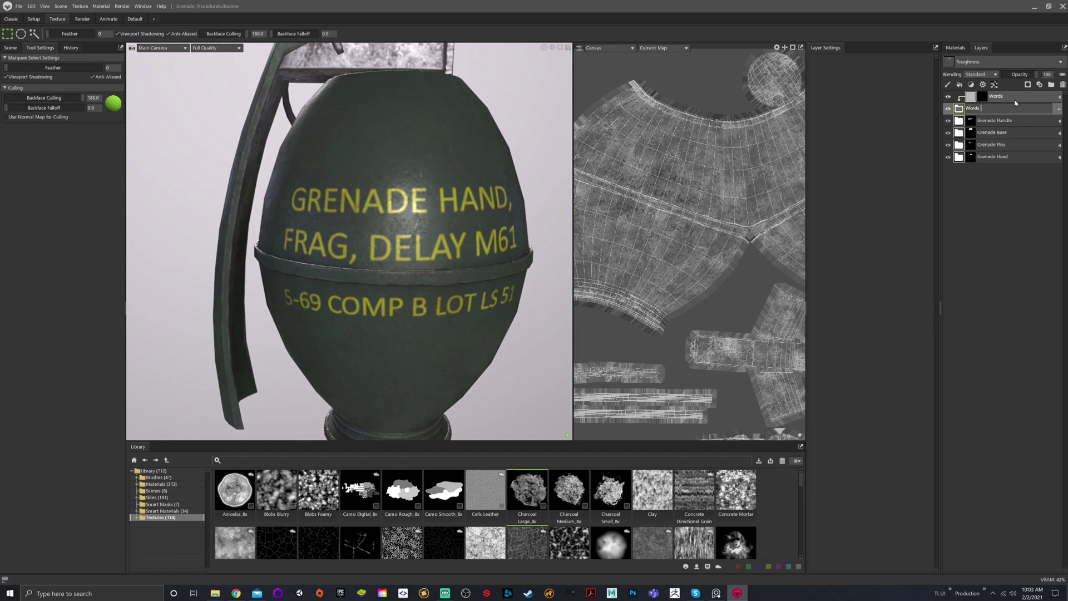
{"action": "type", "text": "k"}
{"action": "key", "text": "Return"}
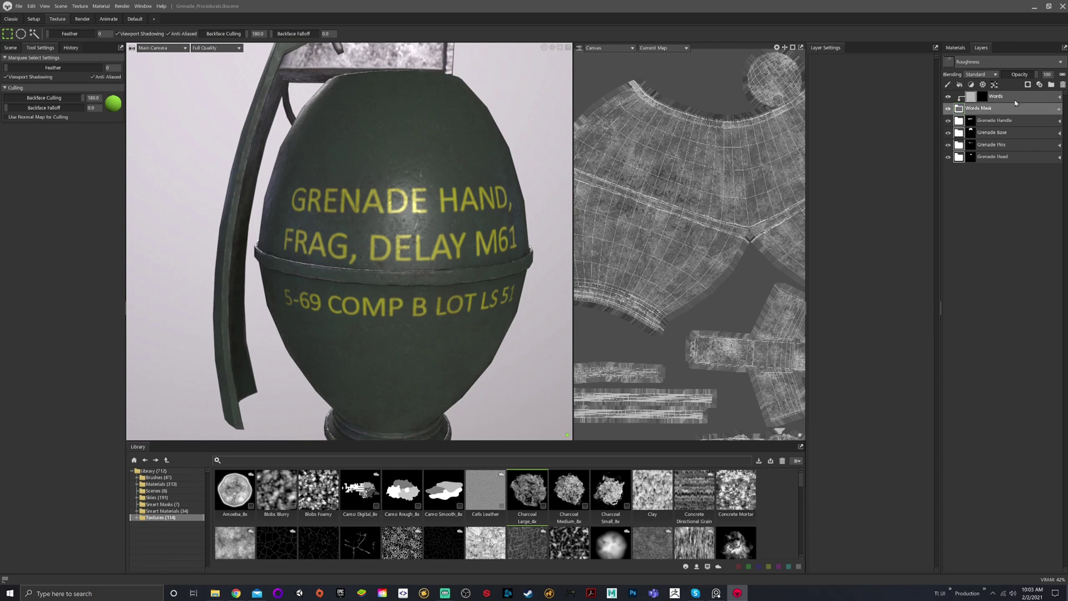
{"action": "right_click", "coordinate": [962, 111]}
{"action": "mouse_move", "coordinate": [969, 171]}
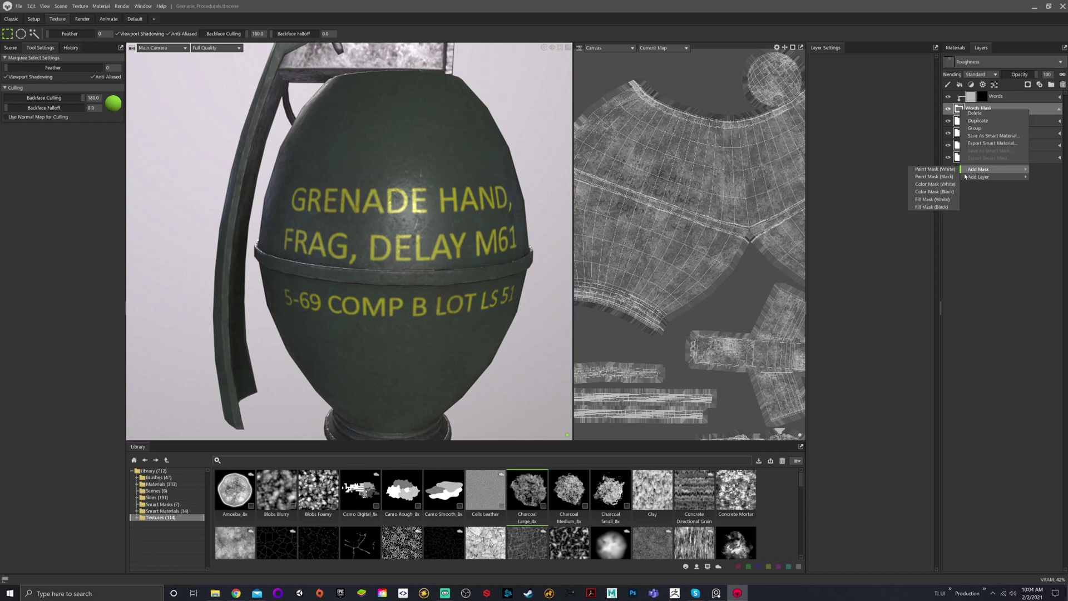
{"action": "left_click", "coordinate": [935, 177]}
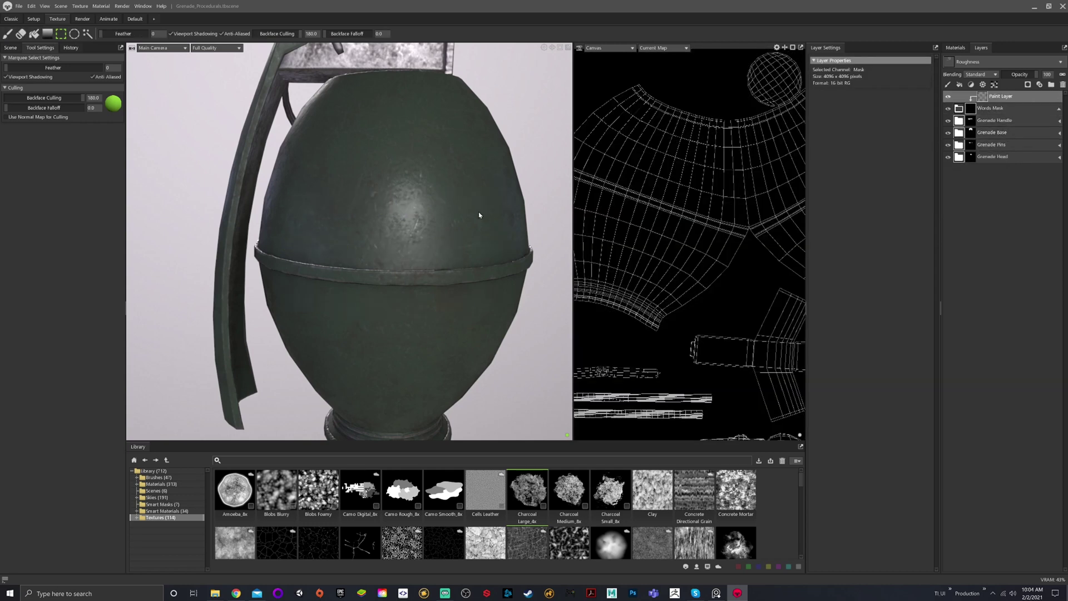
{"action": "right_click", "coordinate": [975, 107]}
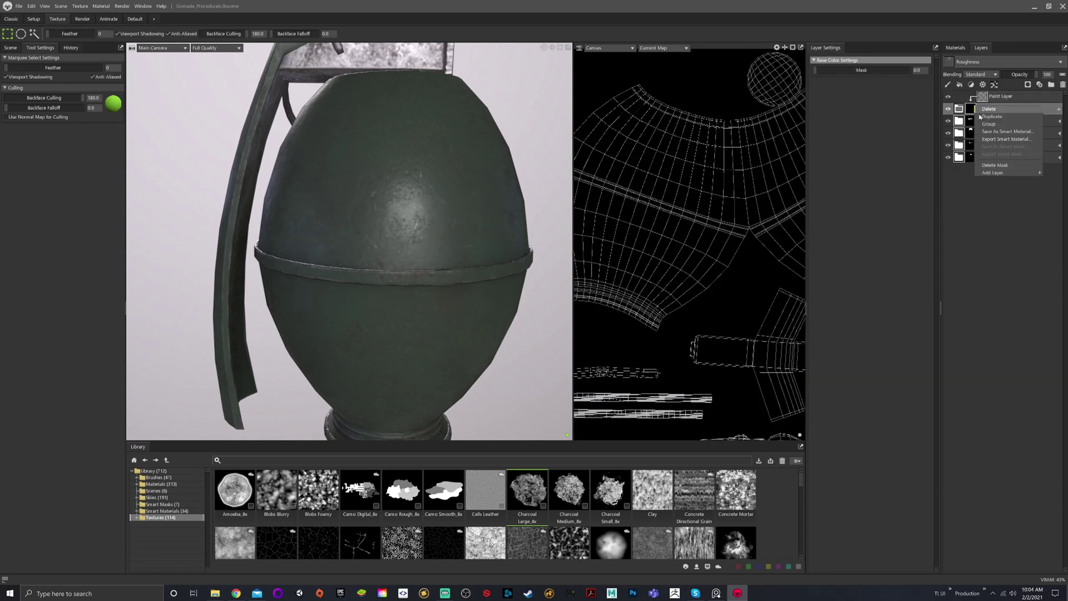
{"action": "left_click", "coordinate": [1000, 165]}
Add a white paint mask to the Words Mask group
{"action": "right_click", "coordinate": [960, 111]}
{"action": "mouse_move", "coordinate": [974, 170]}
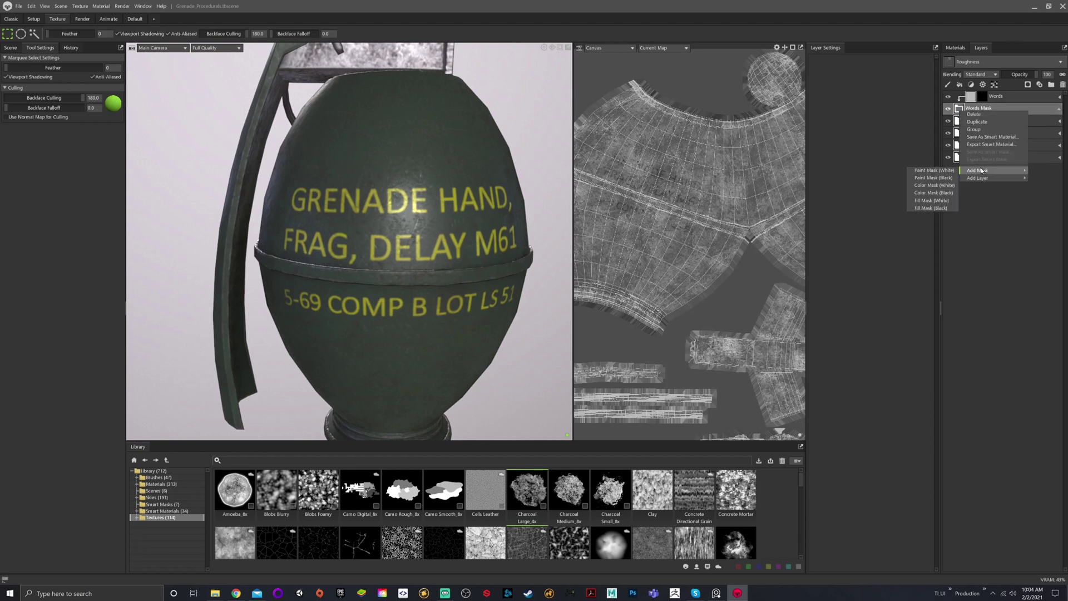
{"action": "left_click", "coordinate": [935, 170]}
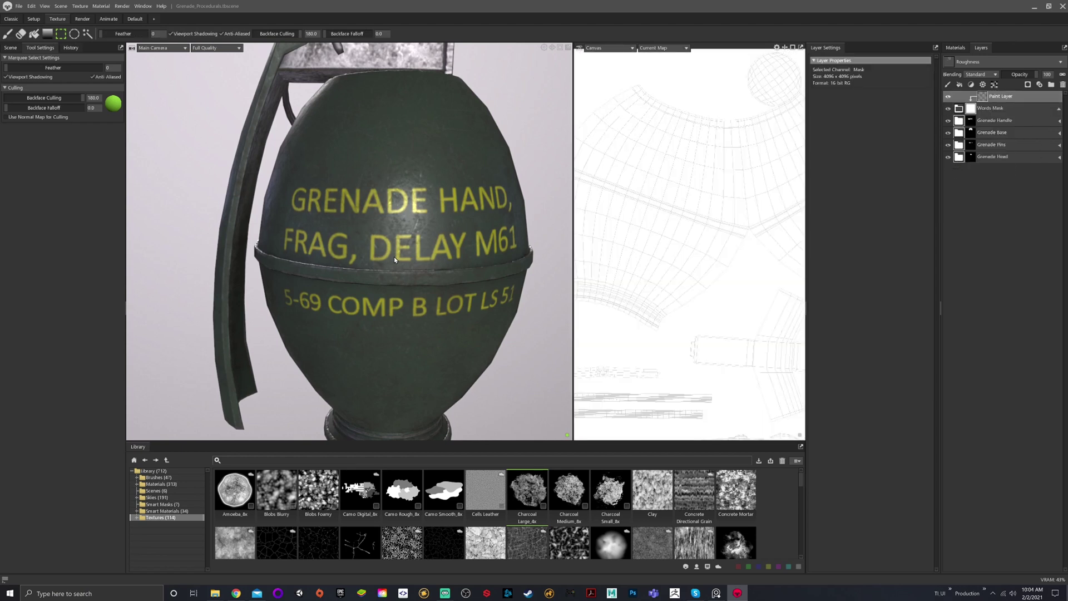
{"action": "left_click", "coordinate": [983, 84]}
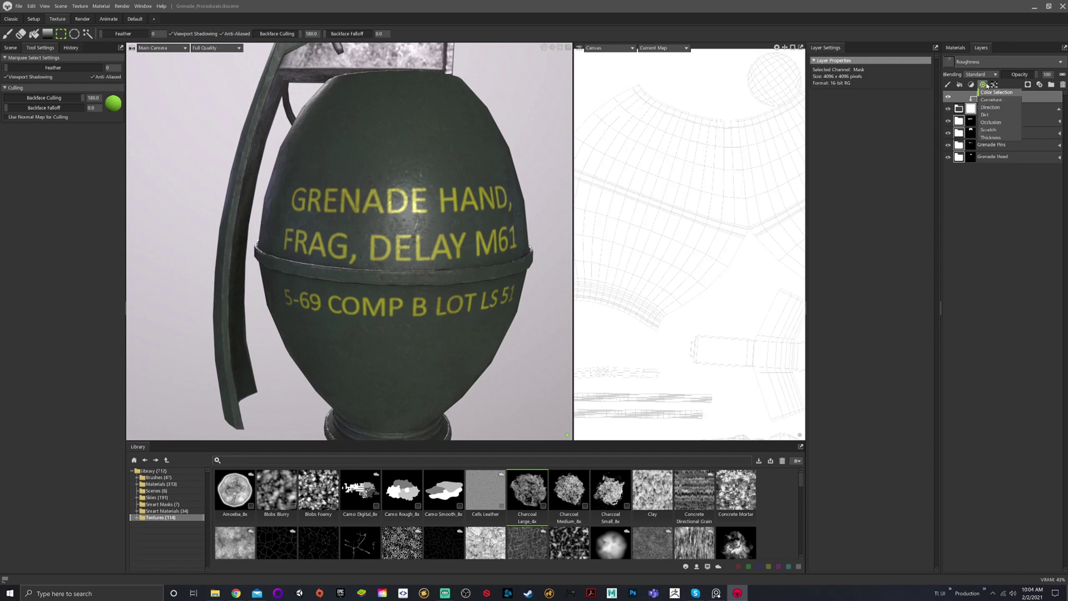
{"action": "left_click", "coordinate": [988, 94]}
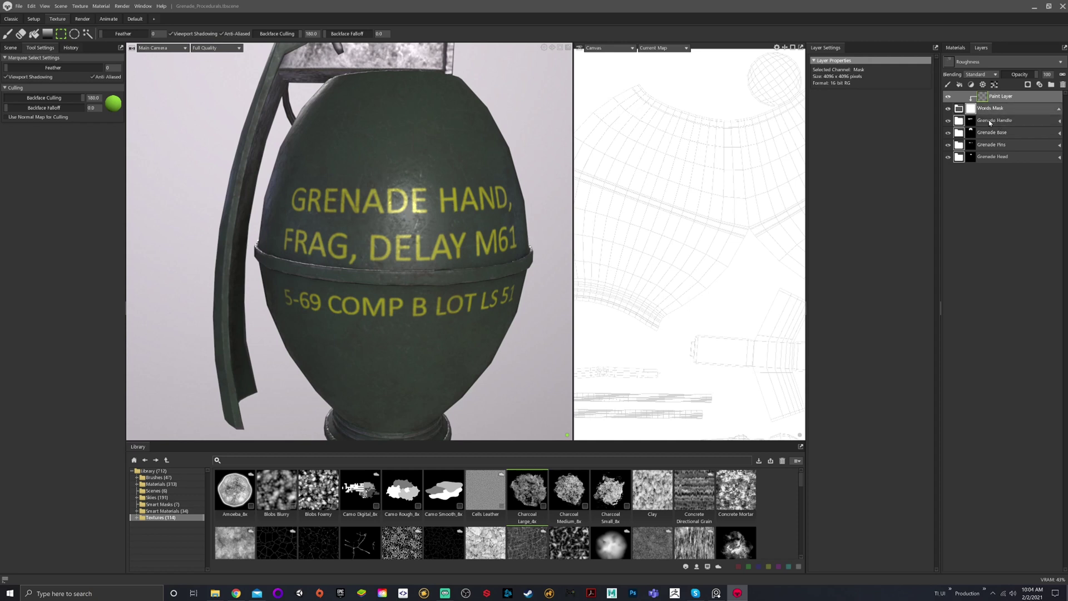
Set up the paint brush with the Charcoal Large texture as its tip and invert its mask value to black
{"action": "left_click", "coordinate": [9, 34]}
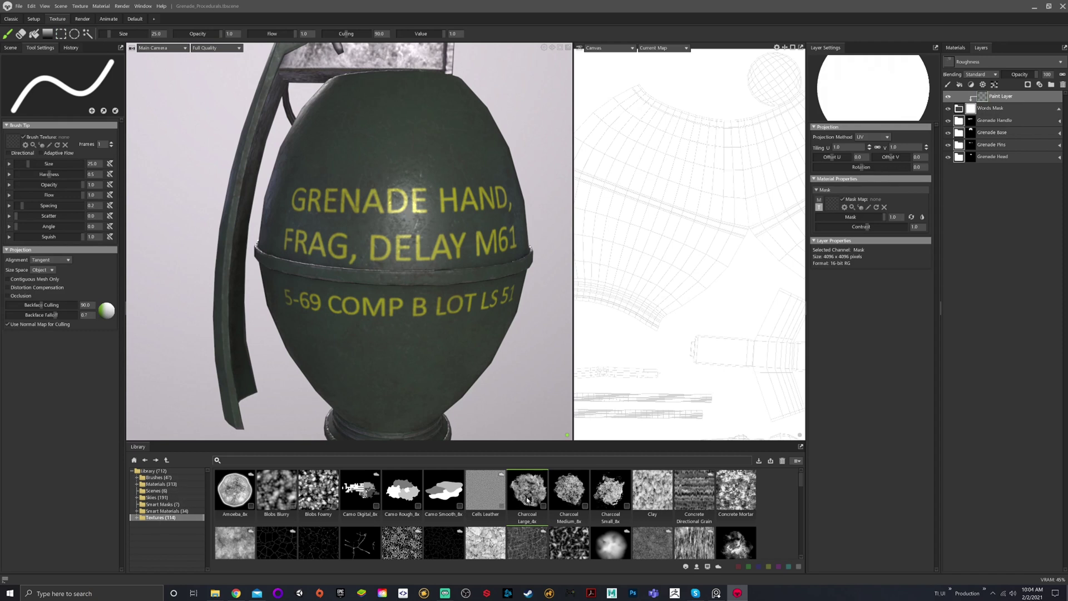
{"action": "mouse_move", "coordinate": [530, 503]}
{"action": "left_mouse_down"}
{"action": "mouse_move", "coordinate": [137, 262]}
{"action": "mouse_move", "coordinate": [14, 146]}
{"action": "left_mouse_up"}
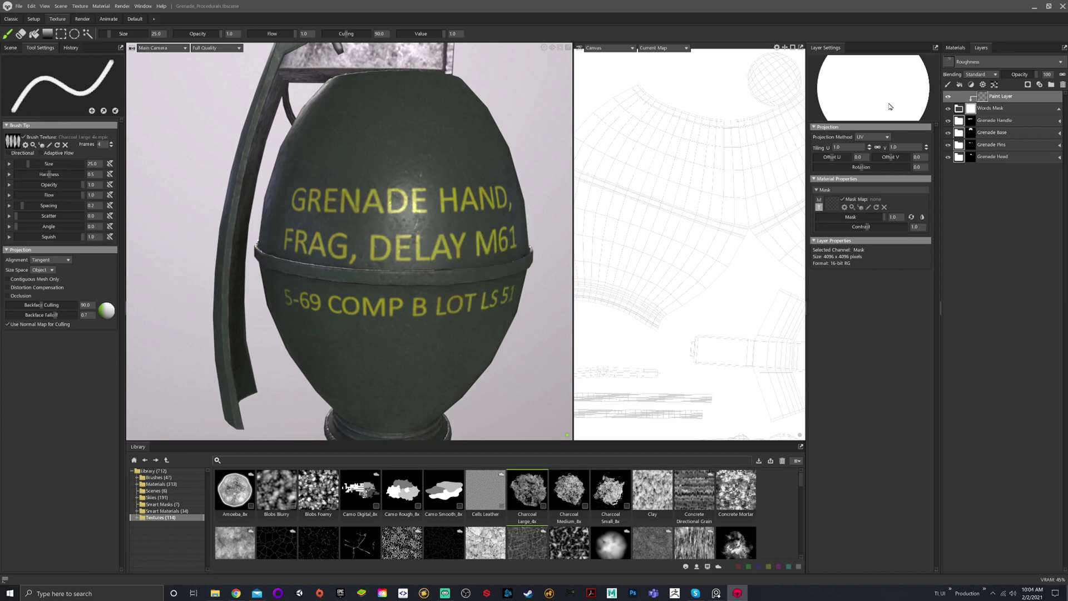
{"action": "left_click", "coordinate": [922, 221]}
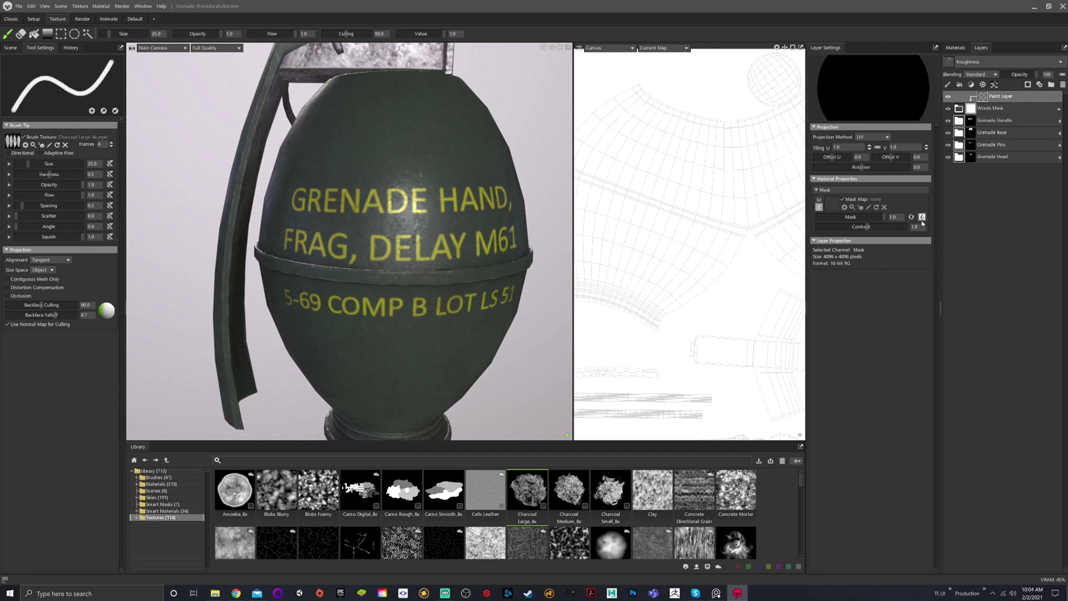
{"action": "left_click", "coordinate": [911, 217]}
{"action": "mouse_move", "coordinate": [883, 218]}
{"action": "left_mouse_down"}
{"action": "mouse_move", "coordinate": [795, 213]}
{"action": "mouse_move", "coordinate": [890, 215]}
{"action": "left_mouse_up"}
{"action": "left_click", "coordinate": [922, 217]}
Enlarge the brush and stamp black wear patches on the Words Mask group's mask across all the lettering on the grenade body
{"action": "scroll", "coordinate": [421, 217], "scroll_direction": "up", "scroll_amount": 3}
{"action": "scroll", "coordinate": [457, 225], "scroll_direction": "down", "scroll_amount": 2}
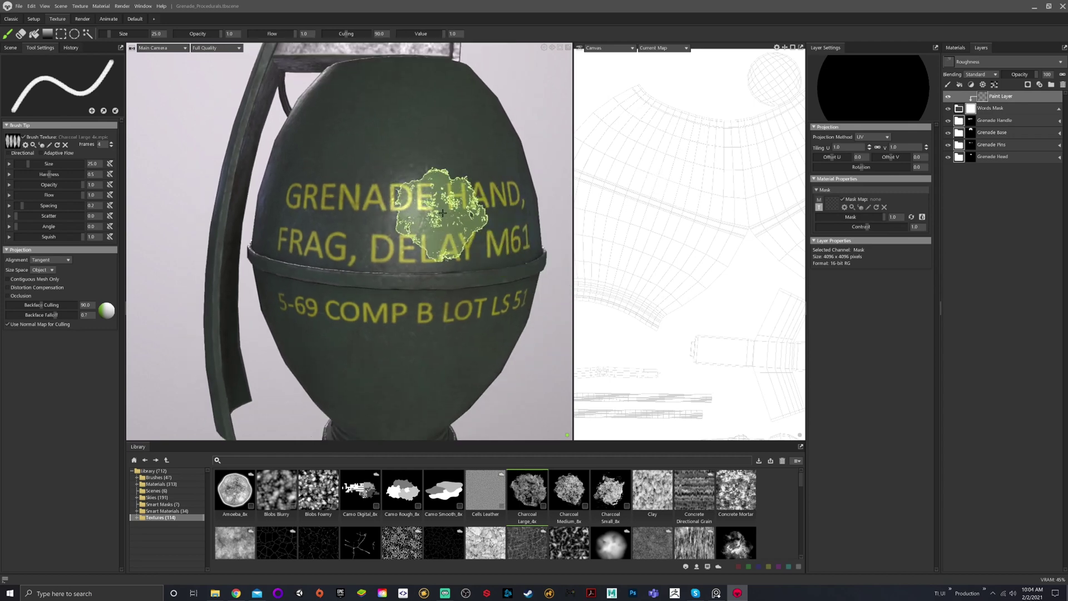
{"action": "left_click_drag", "start_coordinate": [453, 205], "coordinate": [419, 216], "text": "alt"}
{"action": "key", "text": "bracketright"}
{"action": "key", "text": "bracketright"}
{"action": "key", "text": "bracketright"}
{"action": "key", "text": "bracketright"}
{"action": "key", "text": "bracketright"}
{"action": "left_click", "coordinate": [425, 224]}
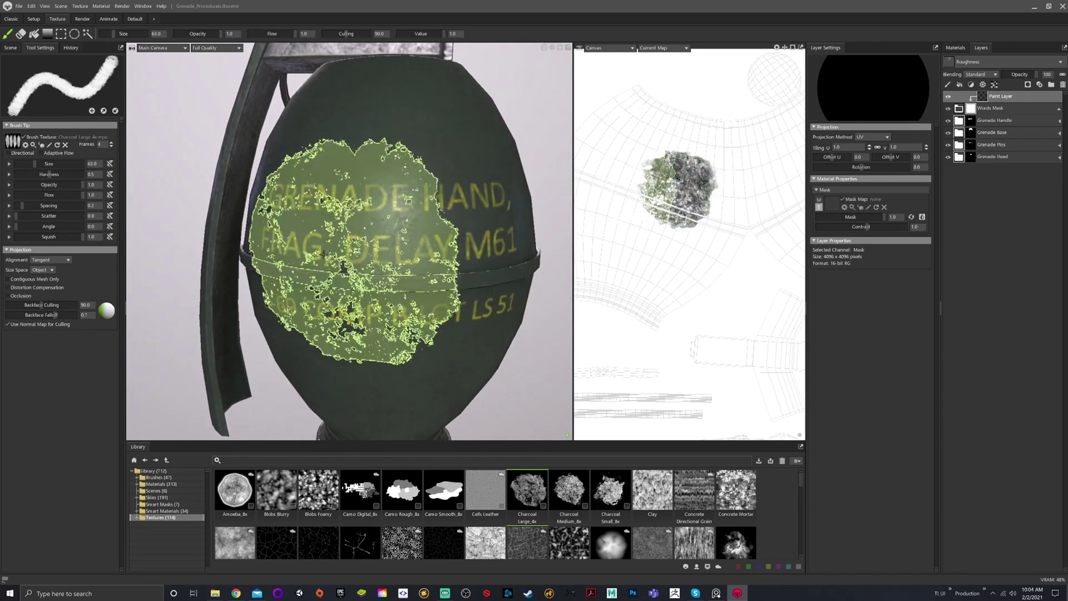
{"action": "left_click", "coordinate": [286, 243]}
{"action": "left_click_drag", "start_coordinate": [331, 270], "coordinate": [398, 172], "text": "alt"}
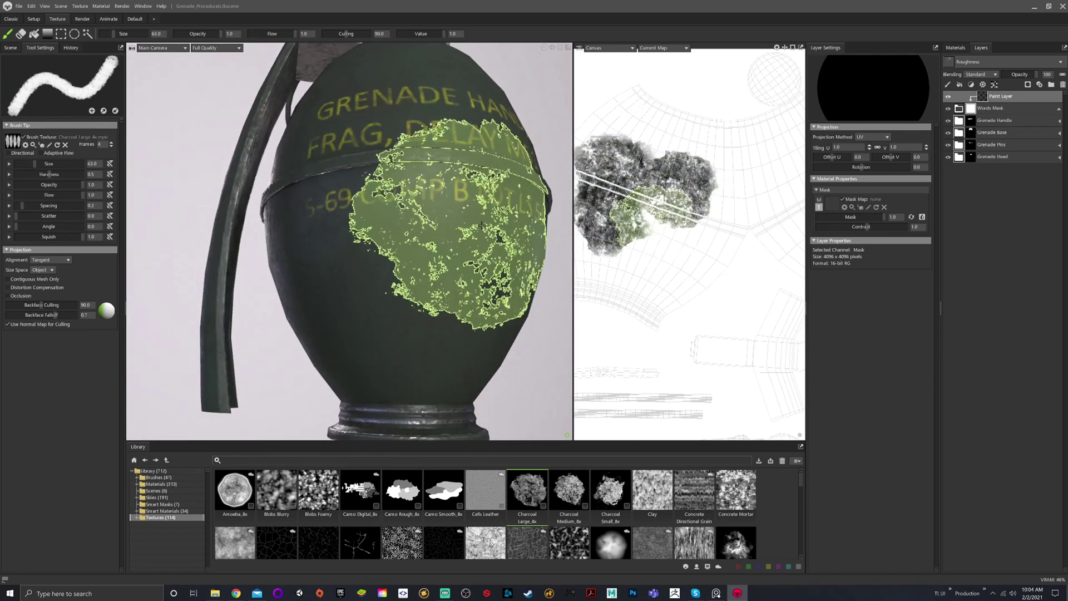
{"action": "left_click", "coordinate": [448, 228]}
{"action": "left_click", "coordinate": [379, 272]}
{"action": "mouse_move", "coordinate": [378, 271]}
{"action": "left_mouse_down", "text": "alt"}
{"action": "mouse_move", "coordinate": [298, 384]}
{"action": "mouse_move", "coordinate": [311, 381]}
{"action": "left_mouse_up", "text": "alt"}
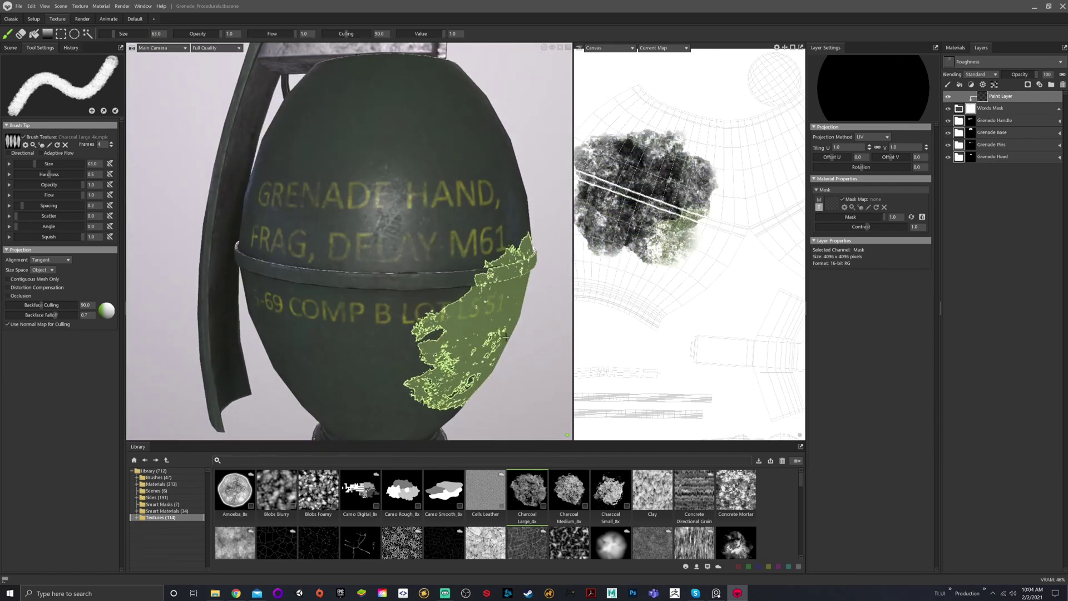
Reduce the brush size to 20 and paint finer wear over the lowest line of lettering, below the body's seam
{"action": "key", "text": "bracketleft"}
{"action": "key", "text": "bracketleft"}
{"action": "key", "text": "bracketleft"}
{"action": "key", "text": "bracketleft"}
{"action": "key", "text": "bracketleft"}
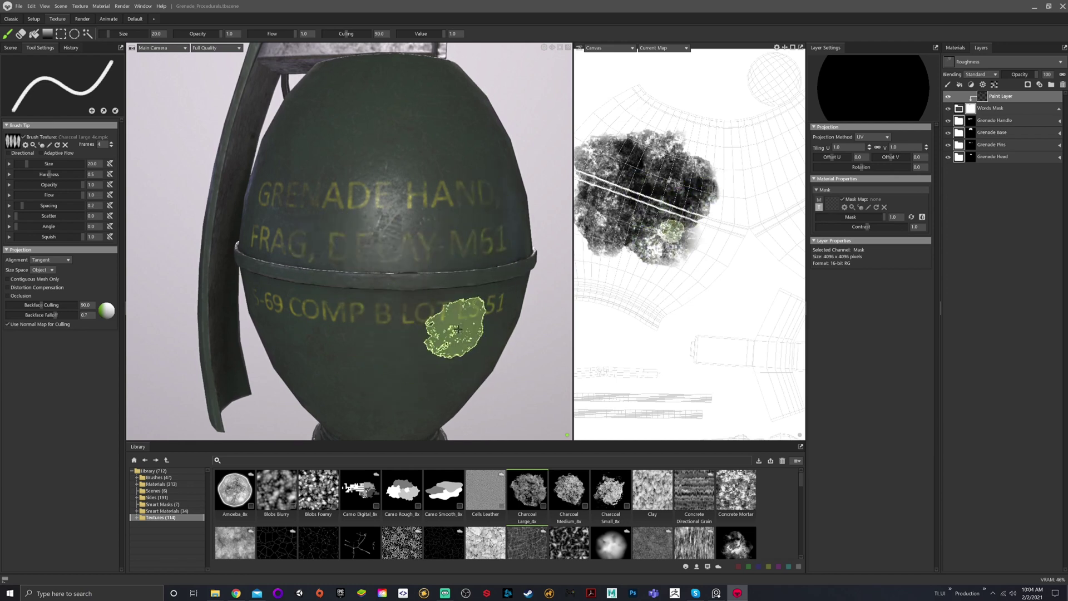
{"action": "mouse_move", "coordinate": [458, 329]}
{"action": "left_mouse_down"}
{"action": "mouse_move", "coordinate": [370, 341]}
{"action": "mouse_move", "coordinate": [298, 310]}
{"action": "mouse_move", "coordinate": [362, 315]}
{"action": "mouse_move", "coordinate": [326, 328]}
{"action": "left_mouse_up"}
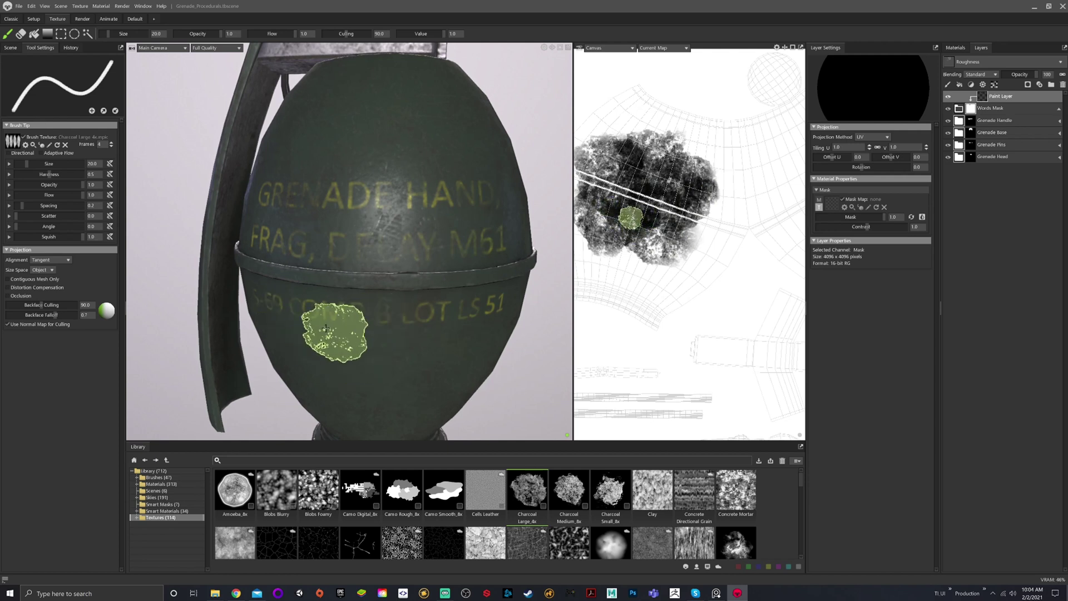
{"action": "left_click_drag", "start_coordinate": [460, 322], "coordinate": [373, 273], "text": "alt"}
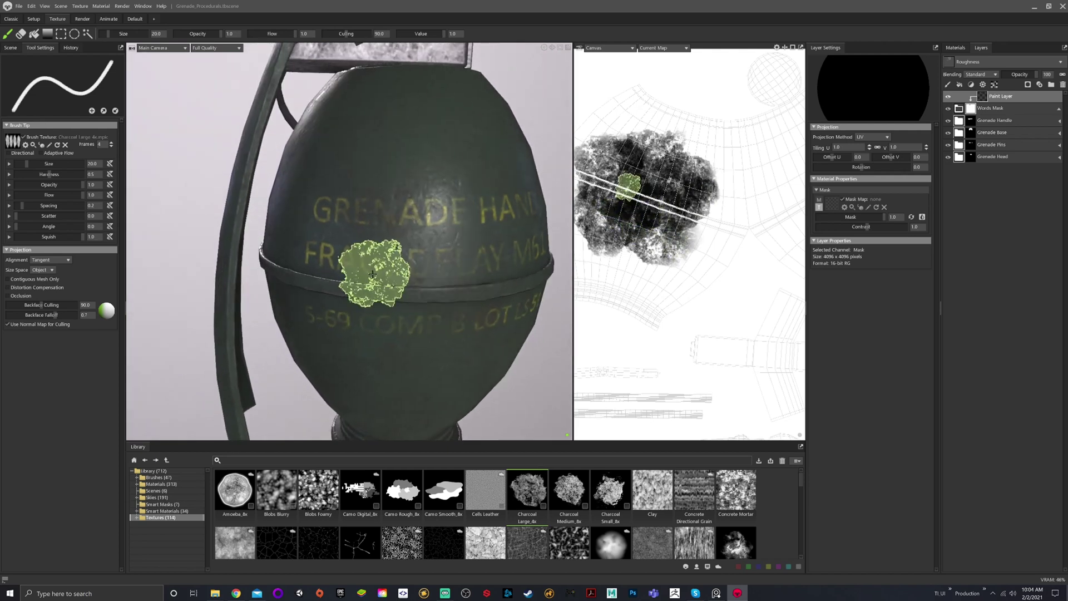
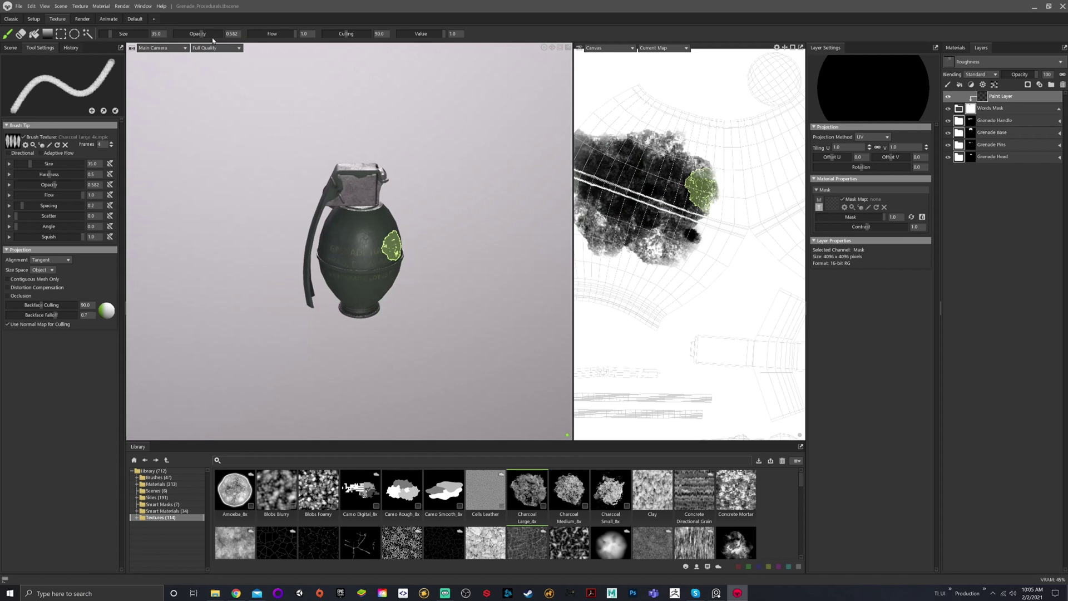
Set the brush opacity to 1.0 and collapse the Words Mask group
{"action": "left_click_drag", "start_coordinate": [203, 35], "coordinate": [222, 35]}
{"action": "scroll", "coordinate": [403, 240], "scroll_direction": "up", "scroll_amount": 5}
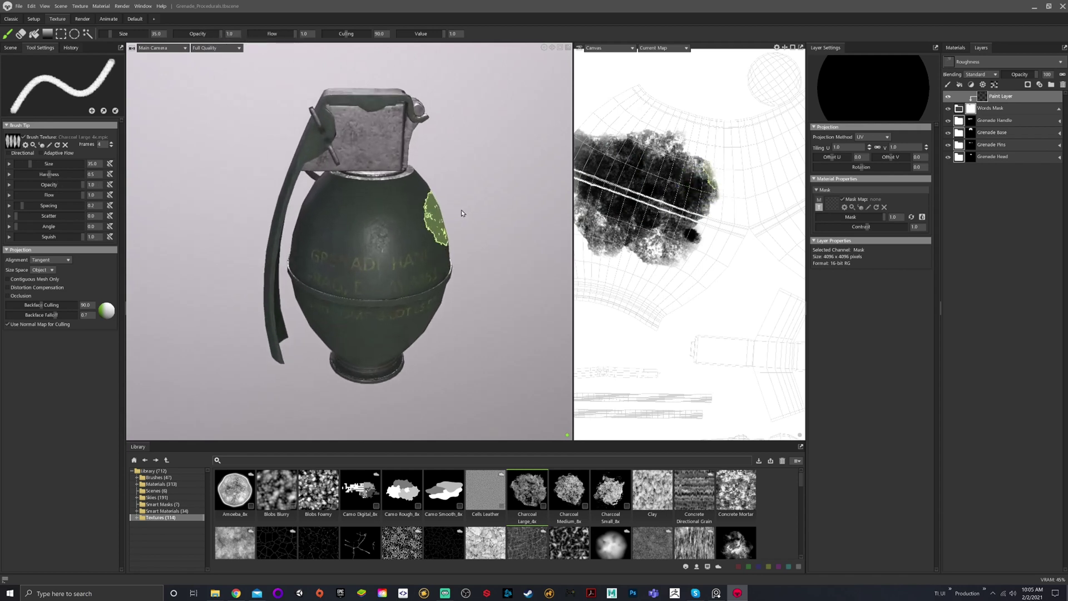
{"action": "scroll", "coordinate": [462, 210], "scroll_direction": "up", "scroll_amount": 3}
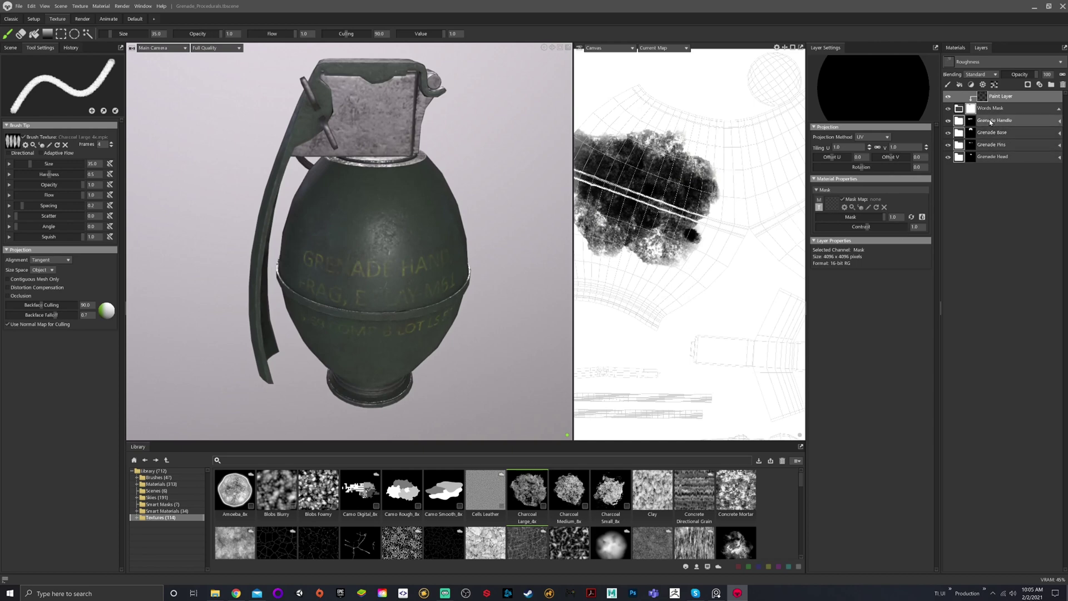
{"action": "left_click", "coordinate": [1060, 109]}
Examine the worn lettering on the grenade body from several angles and distances
{"action": "left_click_drag", "start_coordinate": [411, 220], "coordinate": [406, 174], "text": "alt"}
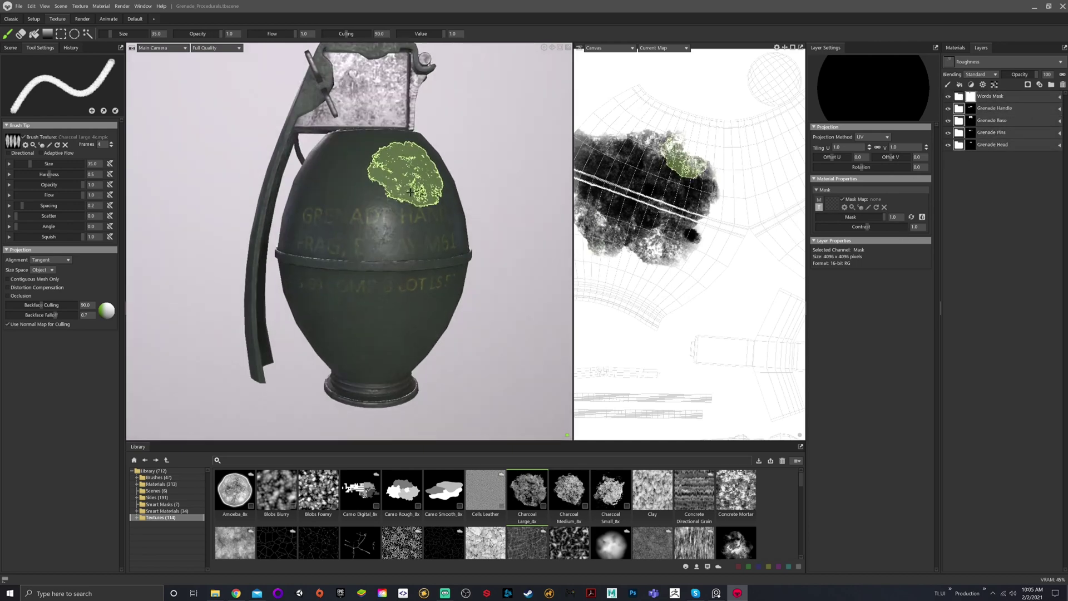
{"action": "middle_click_drag", "start_coordinate": [384, 146], "coordinate": [376, 194], "text": "alt"}
{"action": "mouse_move", "coordinate": [377, 195]}
{"action": "left_mouse_down", "text": "alt"}
{"action": "mouse_move", "coordinate": [234, 205]}
{"action": "mouse_move", "coordinate": [393, 202]}
{"action": "mouse_move", "coordinate": [286, 298]}
{"action": "mouse_move", "coordinate": [345, 169]}
{"action": "mouse_move", "coordinate": [382, 179]}
{"action": "mouse_move", "coordinate": [394, 239]}
{"action": "mouse_move", "coordinate": [329, 107]}
{"action": "left_mouse_up", "text": "alt"}
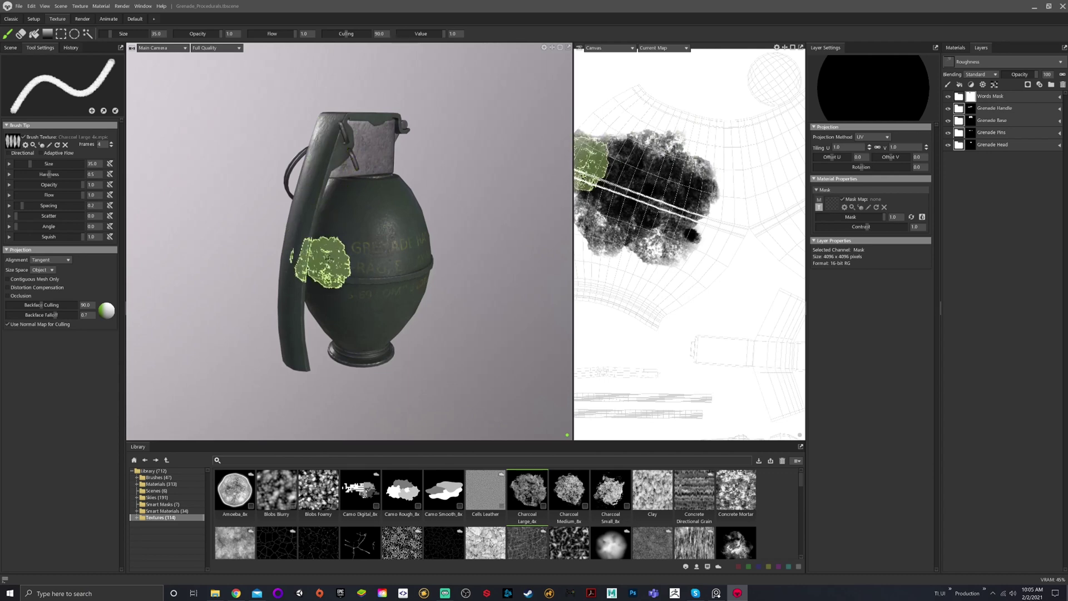
{"action": "mouse_move", "coordinate": [310, 250]}
{"action": "left_mouse_down", "text": "alt"}
{"action": "mouse_move", "coordinate": [440, 219]}
{"action": "mouse_move", "coordinate": [438, 189]}
{"action": "mouse_move", "coordinate": [405, 195]}
{"action": "mouse_move", "coordinate": [401, 208]}
{"action": "left_mouse_up", "text": "alt"}
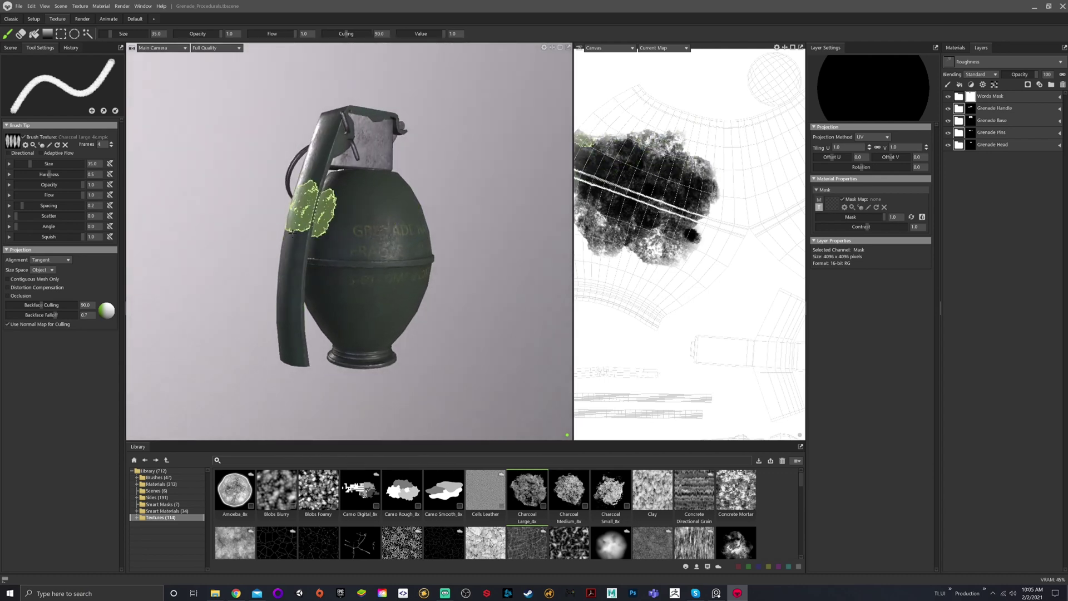
{"action": "left_click_drag", "start_coordinate": [411, 299], "coordinate": [392, 323], "text": "alt"}
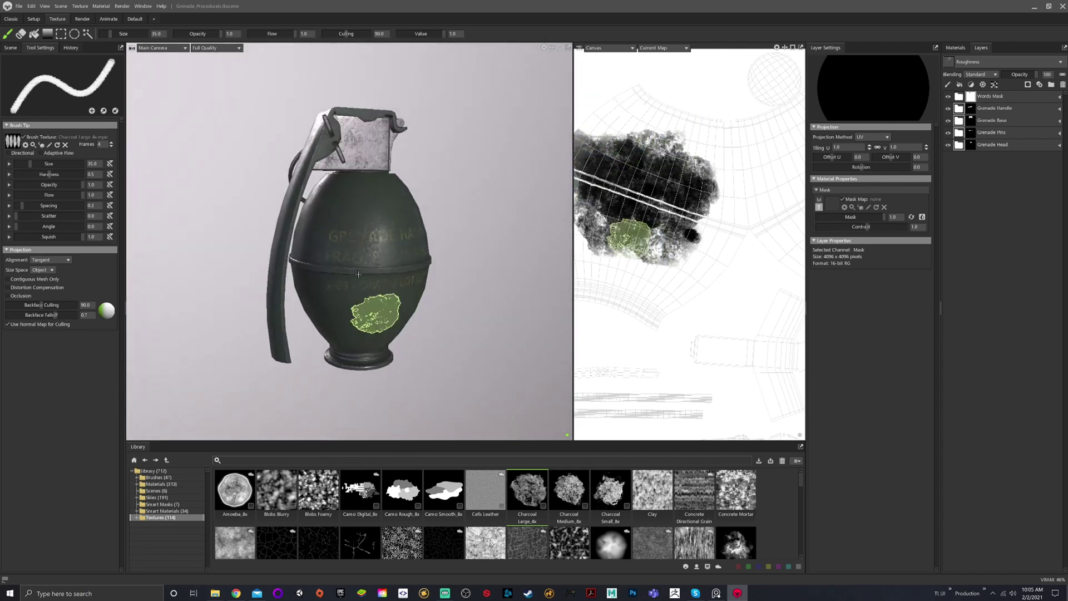
{"action": "scroll", "coordinate": [391, 235], "scroll_direction": "up", "scroll_amount": 3}
{"action": "scroll", "coordinate": [378, 238], "scroll_direction": "down", "scroll_amount": 3}
{"action": "left_click_drag", "start_coordinate": [358, 242], "coordinate": [394, 203], "text": "alt"}
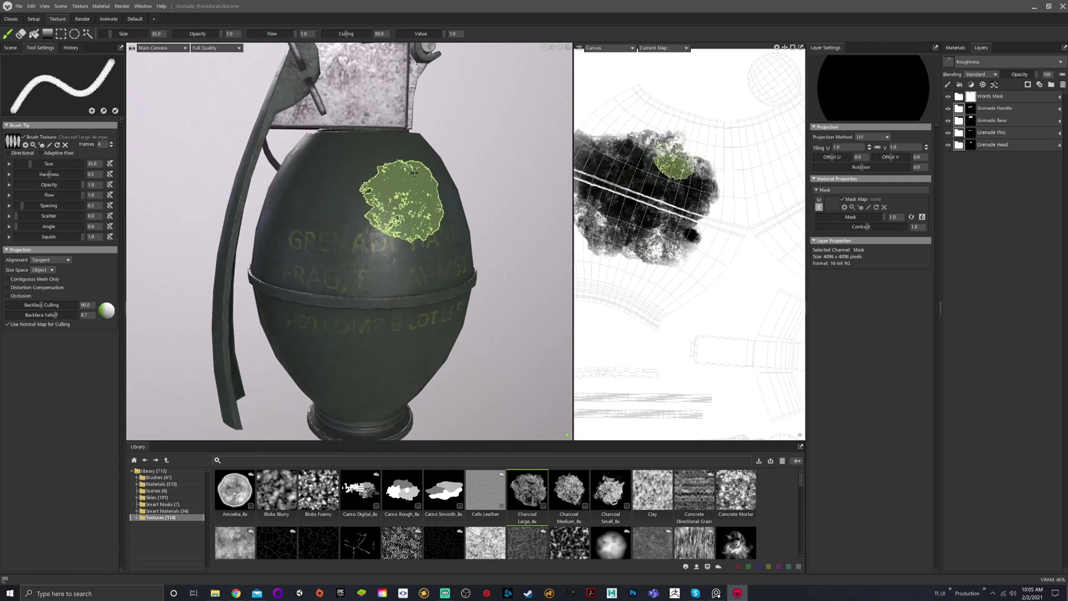
{"action": "scroll", "coordinate": [411, 279], "scroll_direction": "down", "scroll_amount": 3}
{"action": "left_click_drag", "start_coordinate": [419, 294], "coordinate": [414, 295], "text": "alt"}
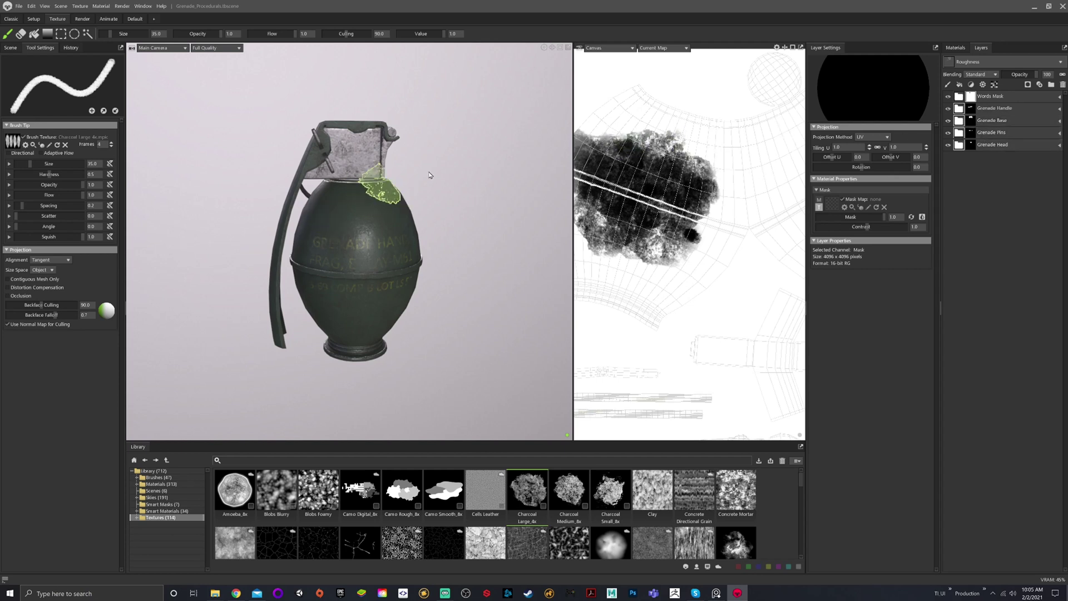
{"action": "scroll", "coordinate": [291, 273], "scroll_direction": "up", "scroll_amount": 3}
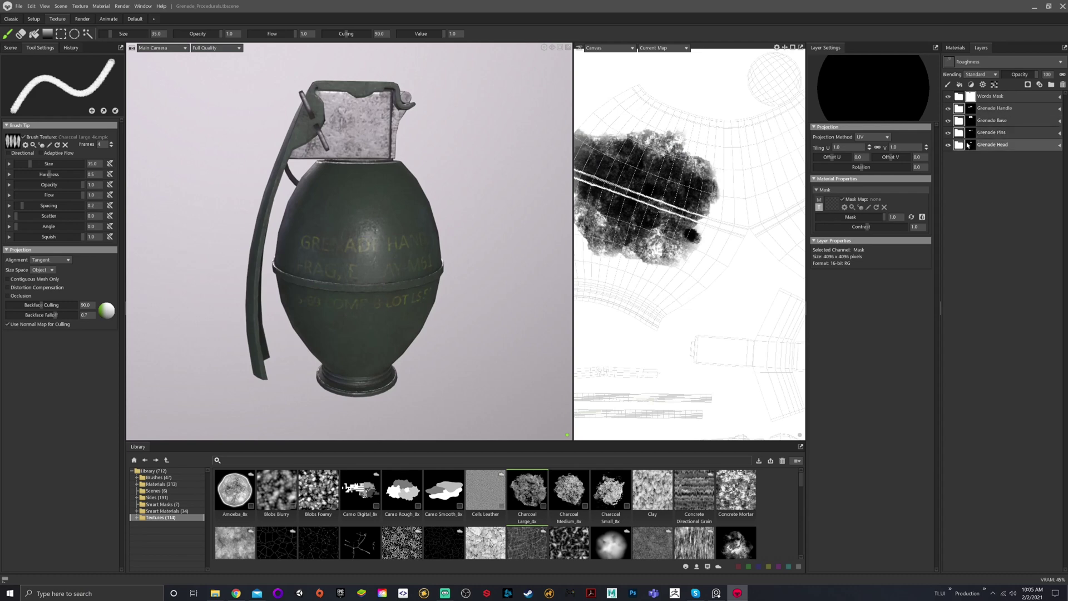
Lower the opacity of the dirt mask group directly above Scratches copy in the Grenade Head group to 67, then collapse Grenade Head
{"action": "left_click", "coordinate": [1060, 146]}
{"action": "left_click", "coordinate": [1026, 171]}
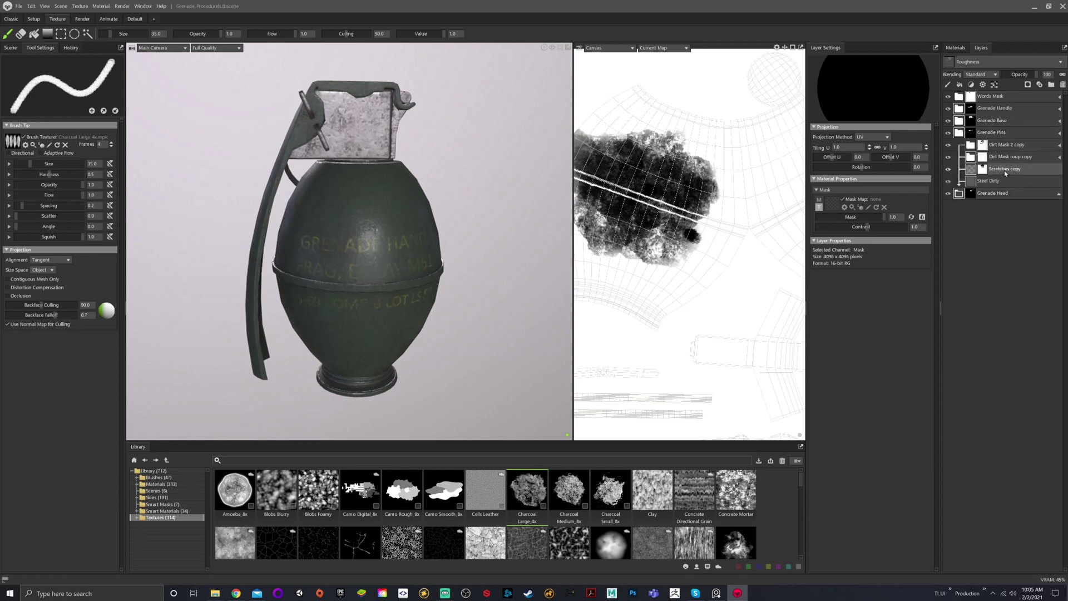
{"action": "left_click", "coordinate": [1007, 157]}
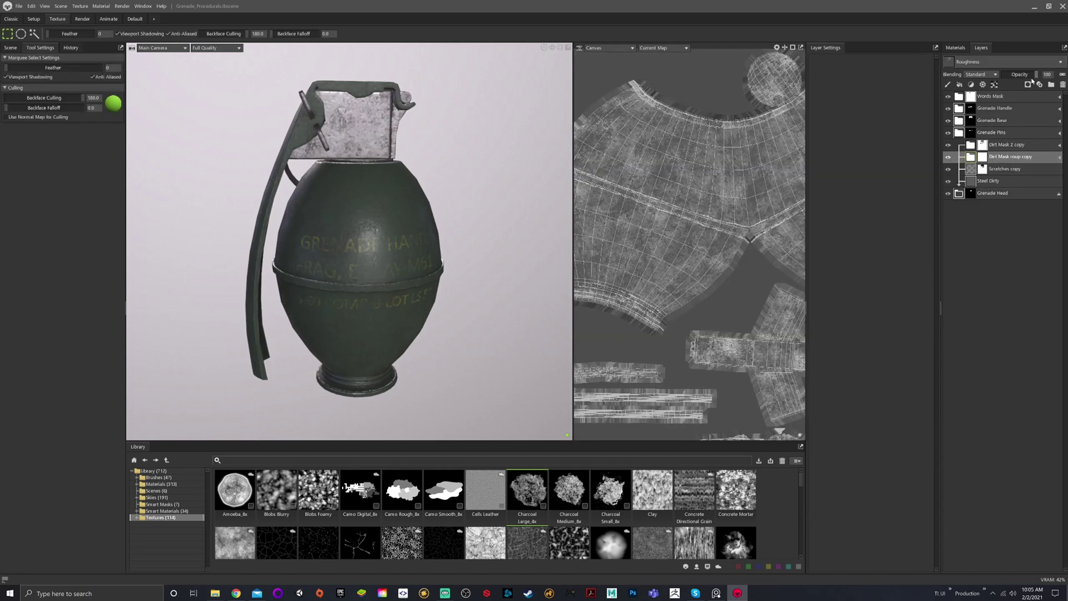
{"action": "mouse_move", "coordinate": [1034, 74]}
{"action": "left_mouse_down"}
{"action": "mouse_move", "coordinate": [1014, 74]}
{"action": "mouse_move", "coordinate": [1024, 76]}
{"action": "left_mouse_up"}
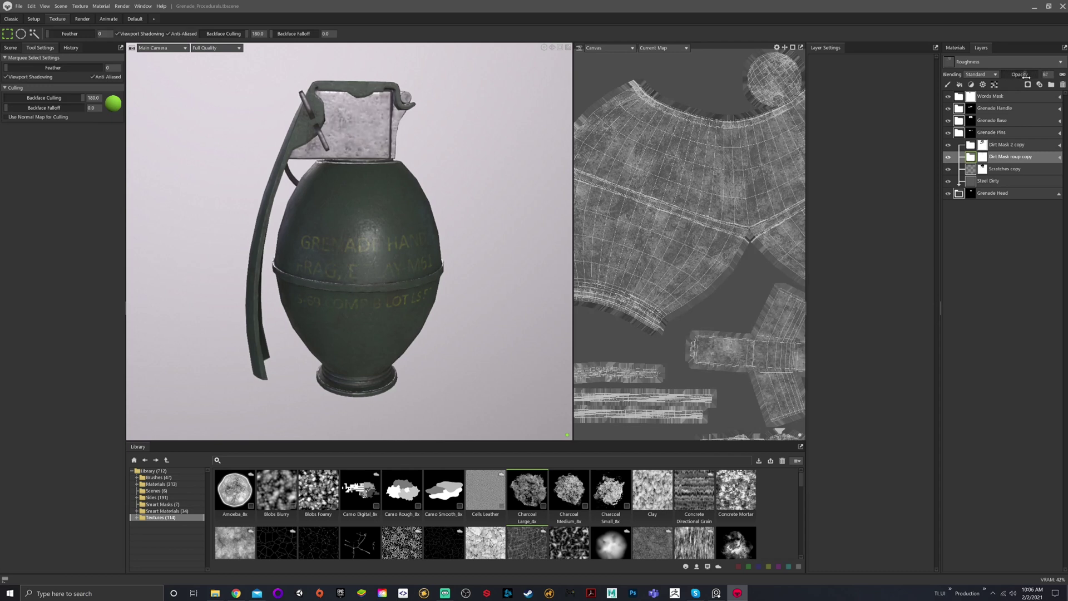
{"action": "left_click", "coordinate": [1059, 194]}
{"action": "left_click_drag", "start_coordinate": [355, 240], "coordinate": [279, 177], "text": "alt"}
{"action": "scroll", "coordinate": [340, 175], "scroll_direction": "down", "scroll_amount": 2}
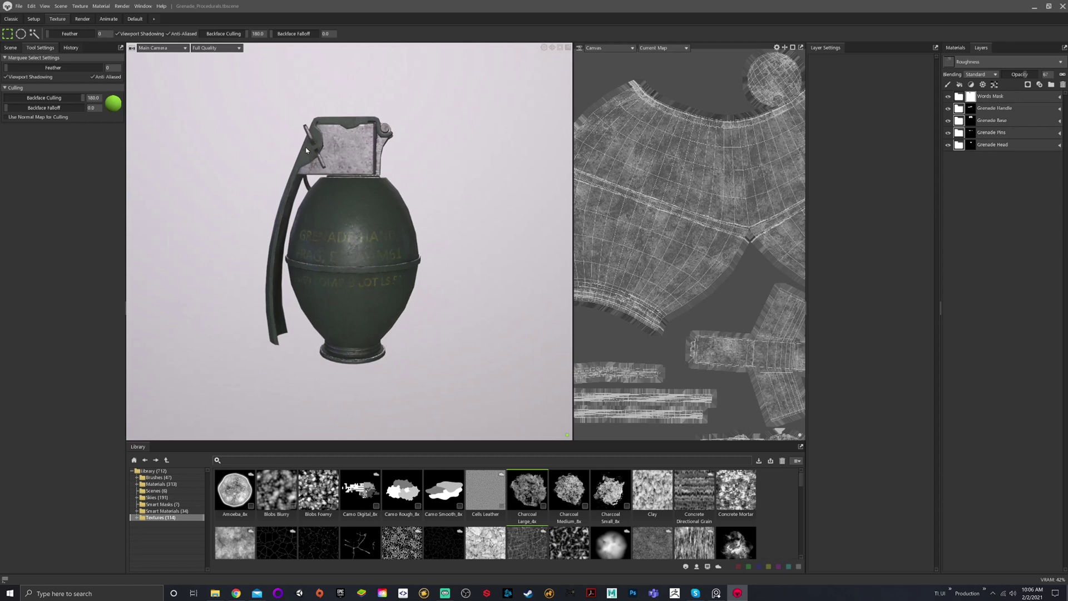
{"action": "left_click_drag", "start_coordinate": [307, 151], "coordinate": [239, 205], "text": "alt"}
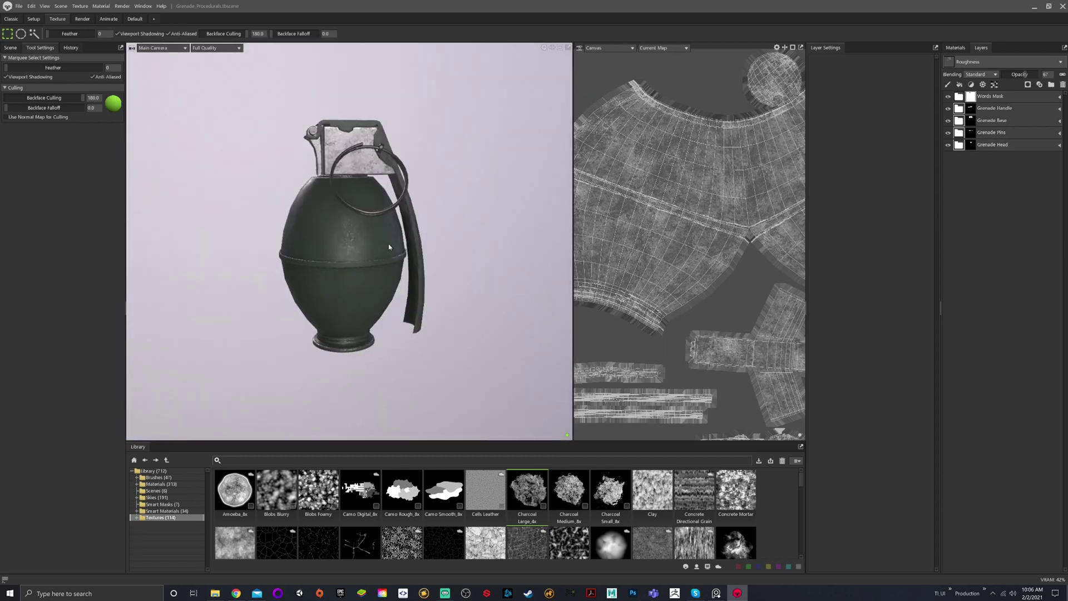
Inspect the textured grenade's lettered side up close and from afar, and look over the available procedural mask types and library textures
{"action": "left_click_drag", "start_coordinate": [389, 247], "coordinate": [469, 186], "text": "alt"}
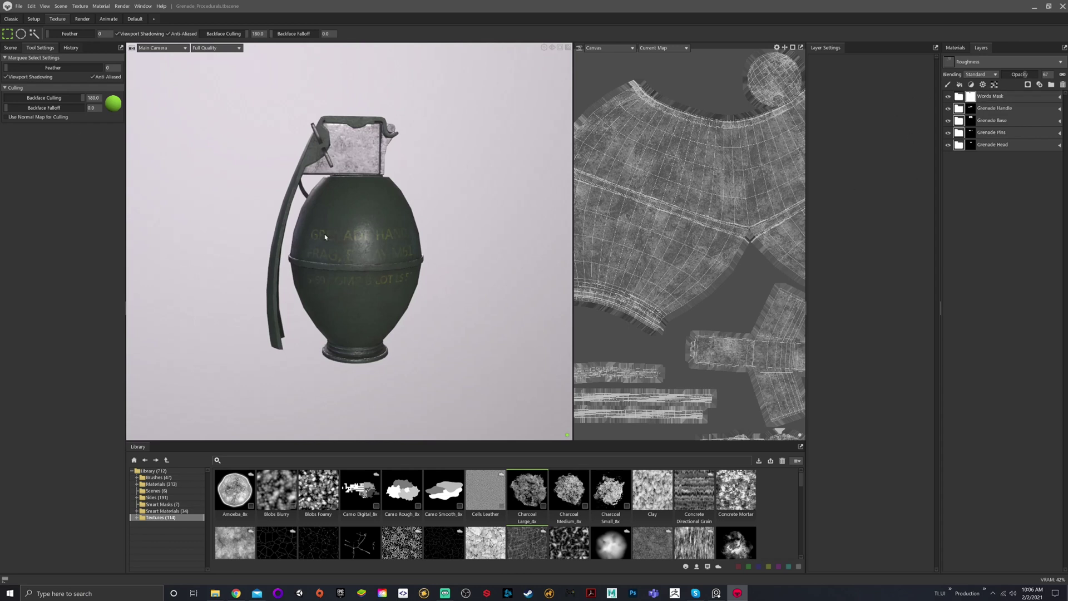
{"action": "right_click_drag", "start_coordinate": [325, 237], "coordinate": [326, 260], "text": "alt"}
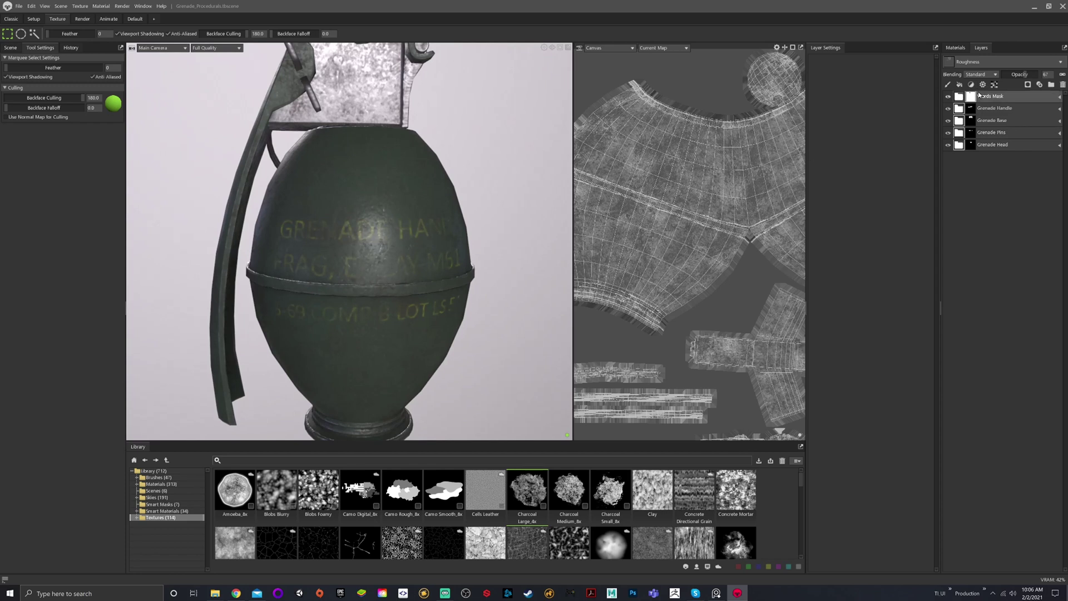
{"action": "left_click", "coordinate": [984, 88]}
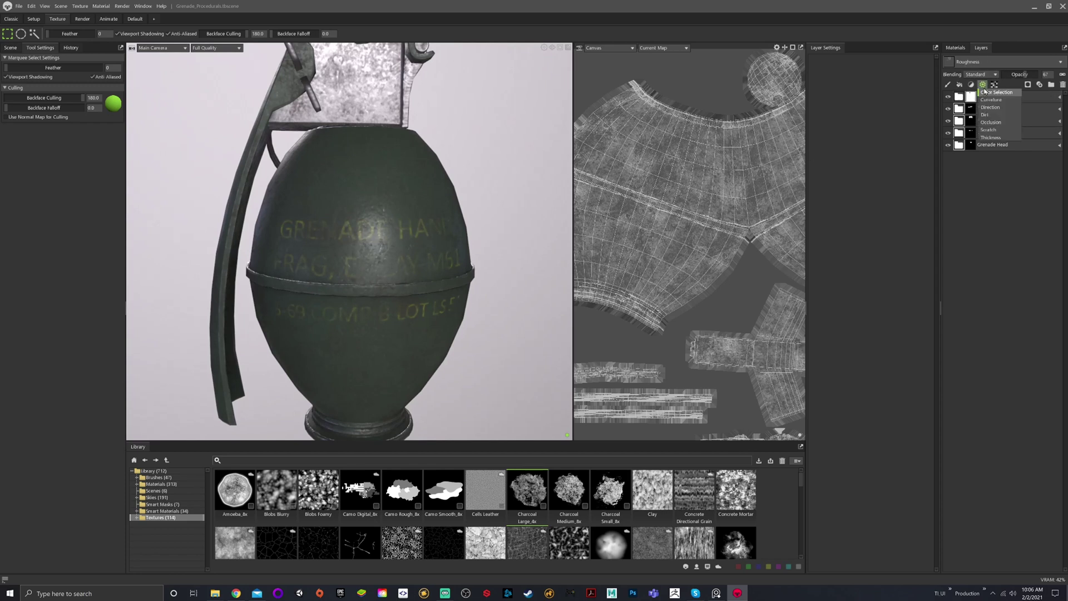
{"action": "left_click", "coordinate": [990, 195]}
{"action": "right_click_drag", "start_coordinate": [435, 224], "coordinate": [388, 243], "text": "alt"}
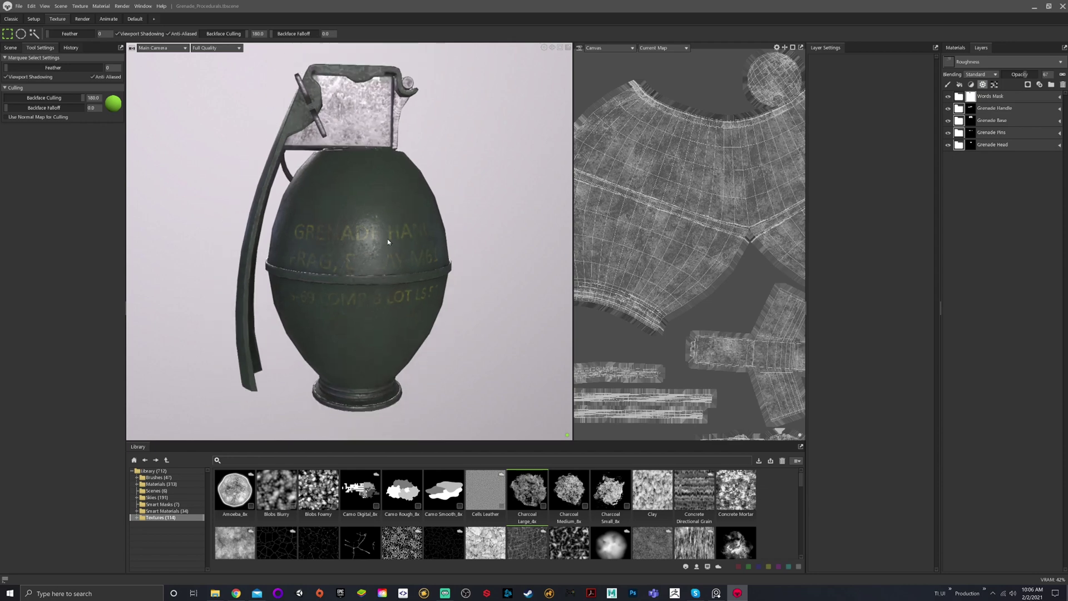
{"action": "scroll", "coordinate": [339, 517], "scroll_direction": "down", "scroll_amount": 1}
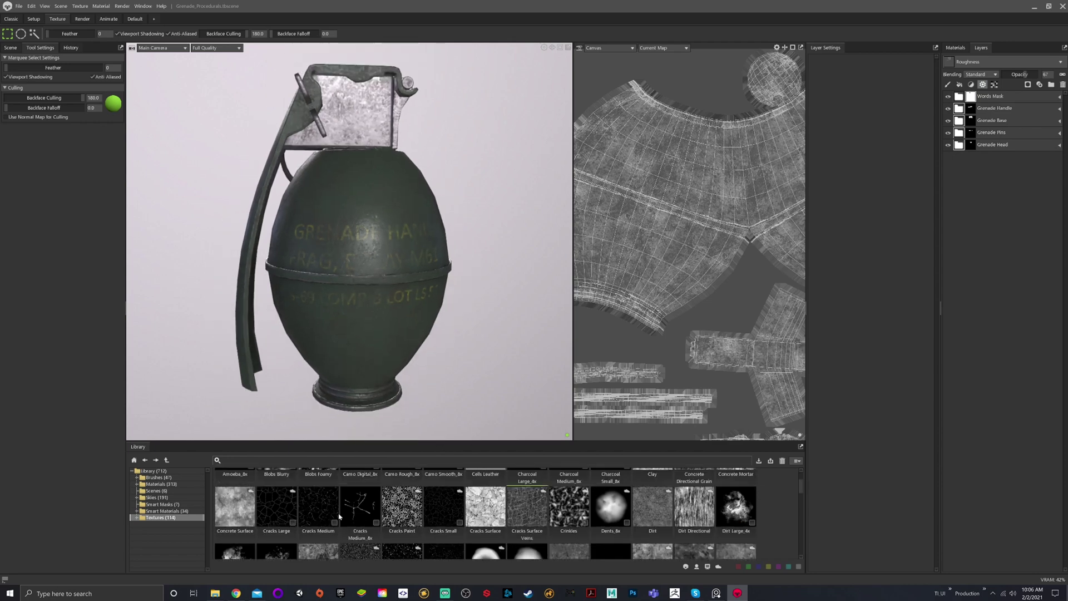
{"action": "scroll", "coordinate": [396, 279], "scroll_direction": "up", "scroll_amount": 2}
{"action": "scroll", "coordinate": [418, 250], "scroll_direction": "down", "scroll_amount": 3}
{"action": "left_click_drag", "start_coordinate": [417, 251], "coordinate": [454, 232], "text": "alt"}
{"action": "scroll", "coordinate": [384, 269], "scroll_direction": "down", "scroll_amount": 4}
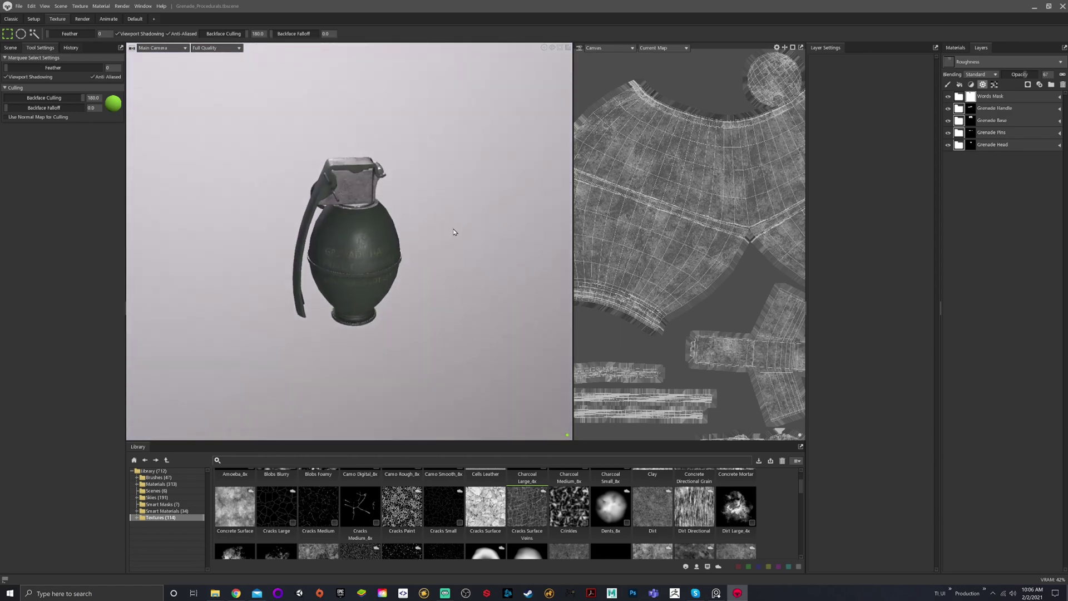